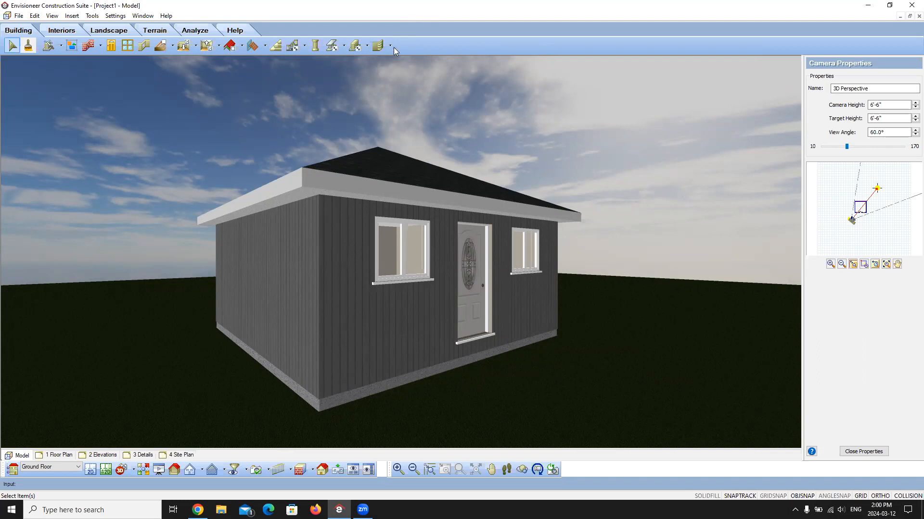
Step: Switch the 3D house model's display mode to Rendered Outline
left_click(313, 471)
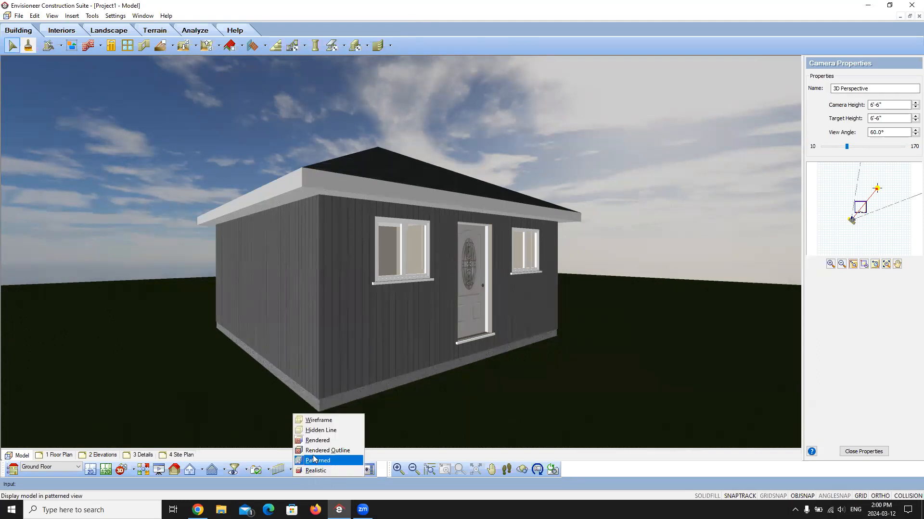
left_click(328, 451)
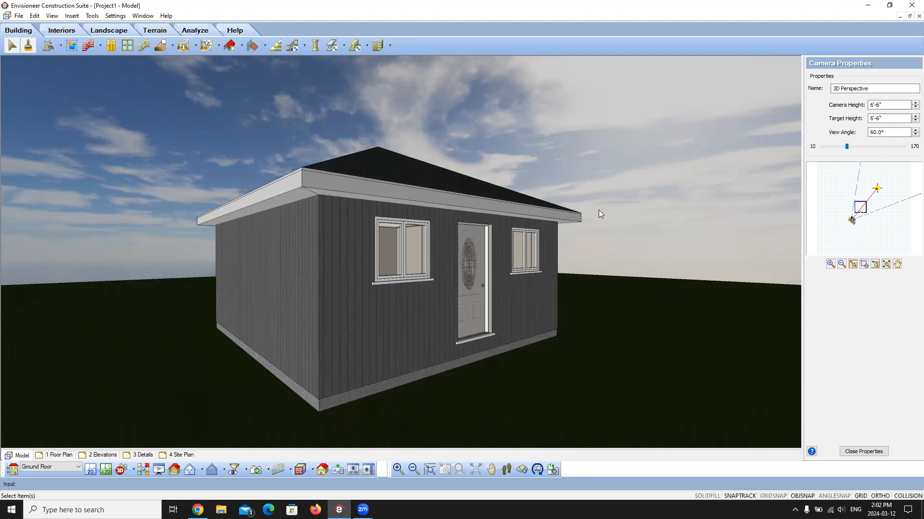
Step: Open File Explorer and browse to the C:\ProgramData\Cadsoft\Envisioneer 16 folder
left_click(221, 510)
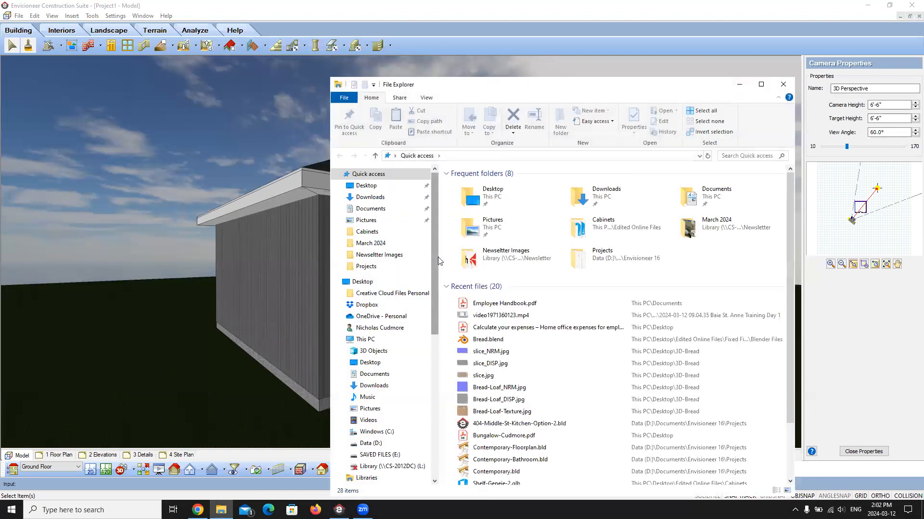
left_click(370, 432)
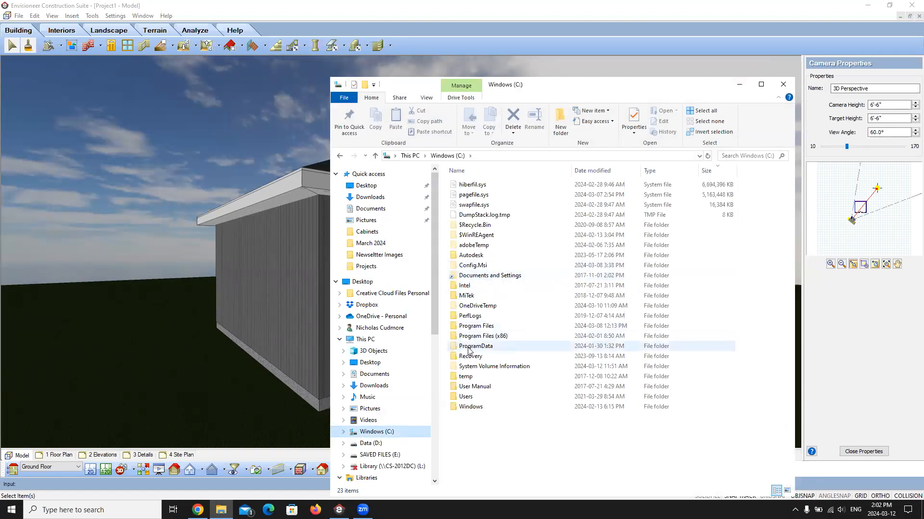
left_click(469, 348)
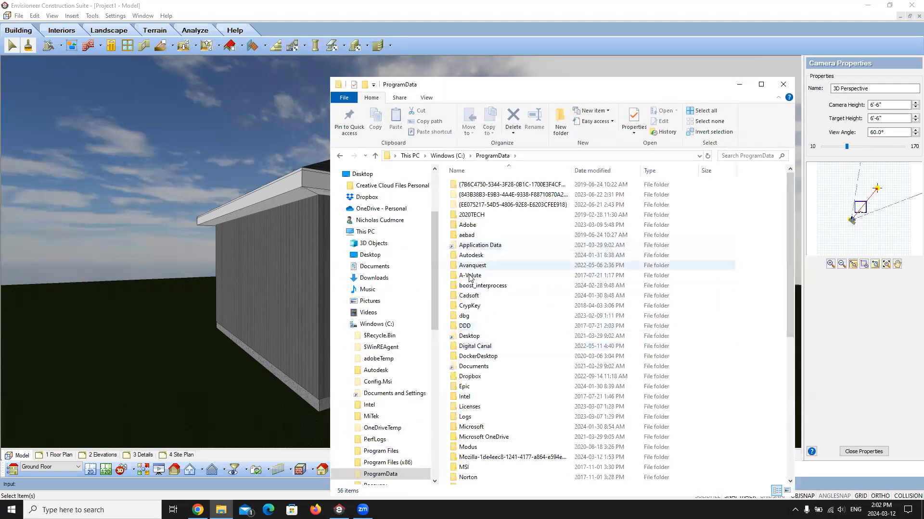
double_click(470, 297)
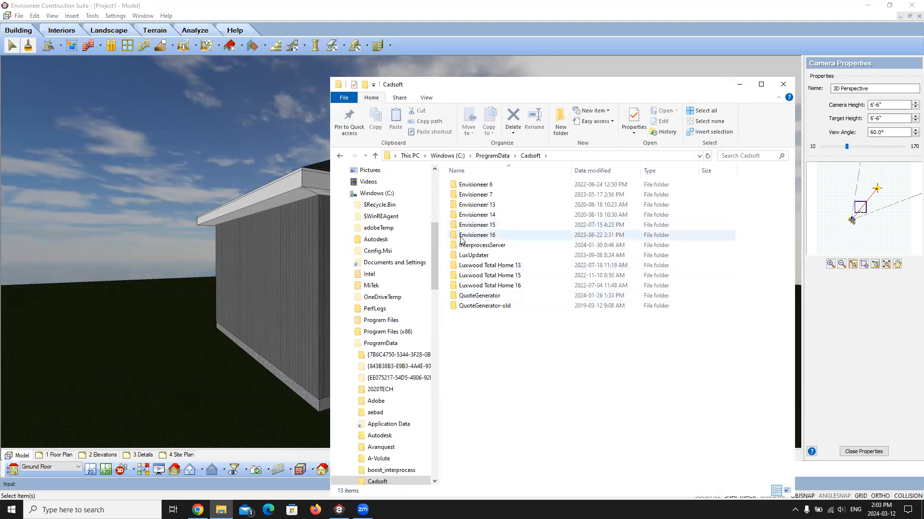
double_click(461, 236)
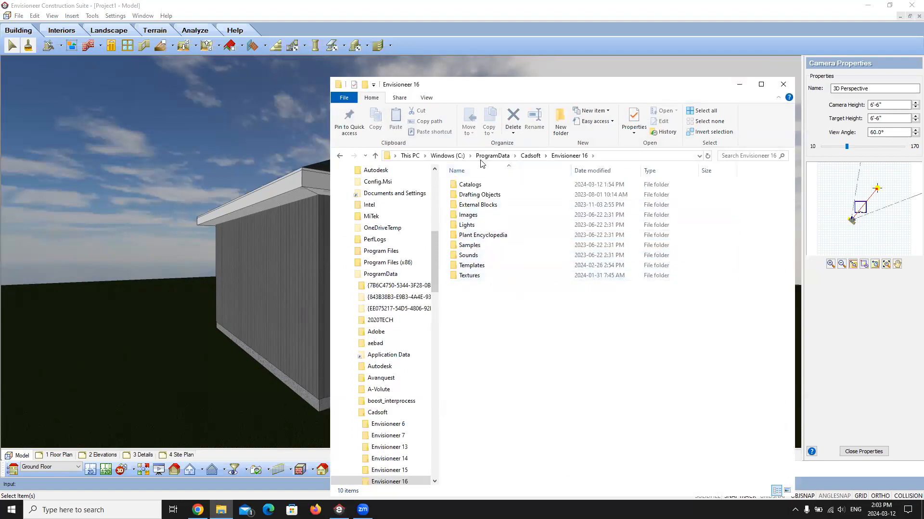
Step: Return to the C: drive and check the hidden files and folders setting in Folder Options
left_click(448, 156)
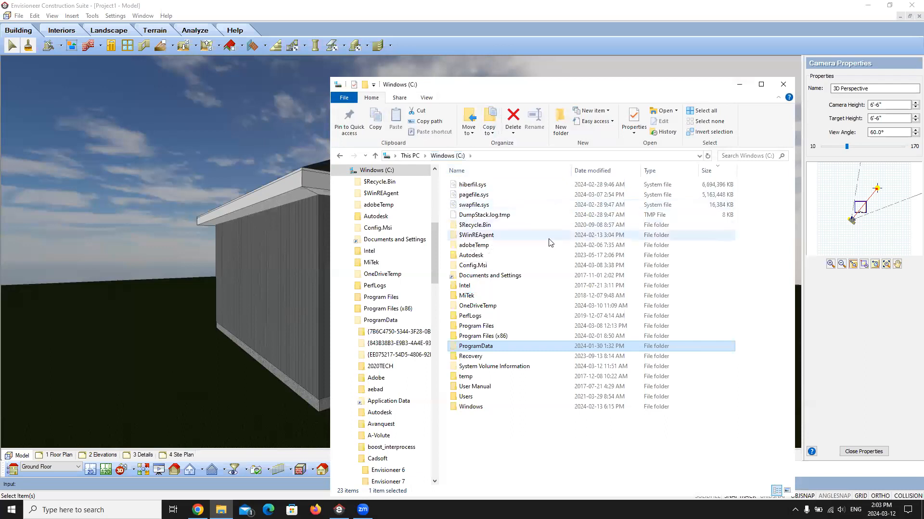
left_click(427, 98)
left_click(742, 118)
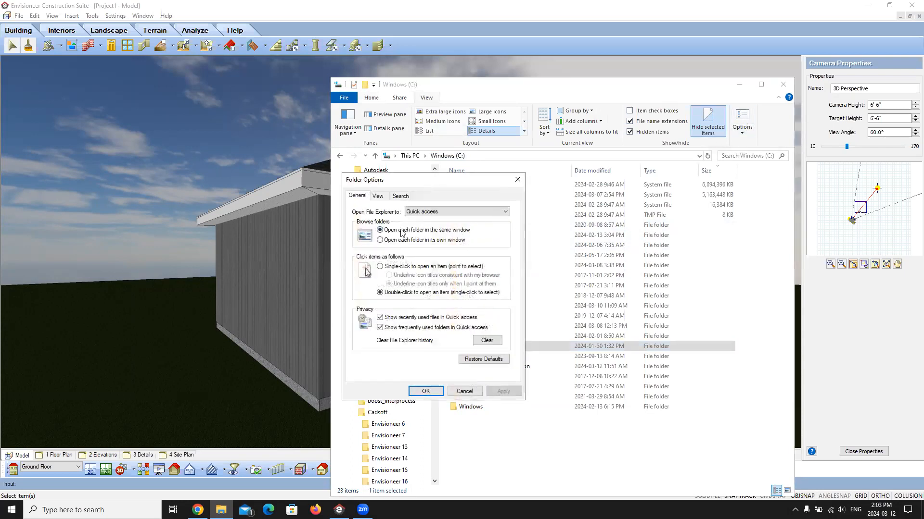
left_click(379, 197)
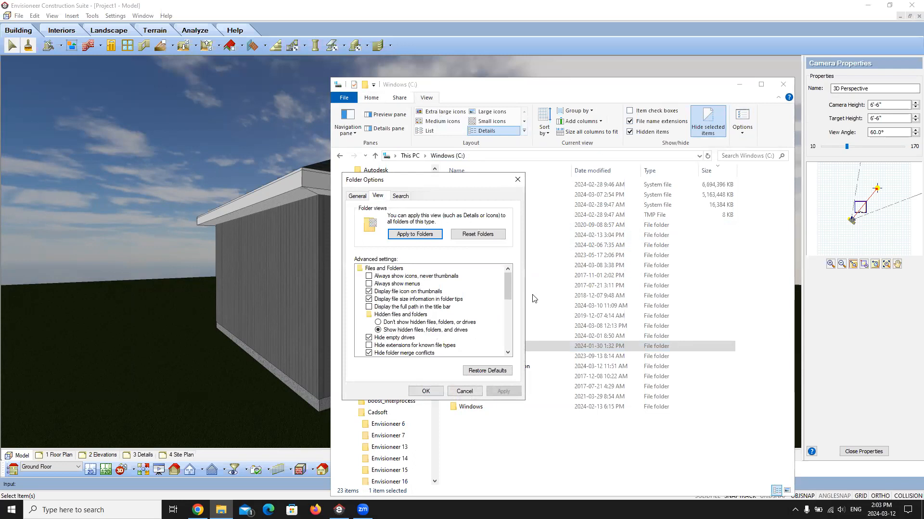
left_click(426, 391)
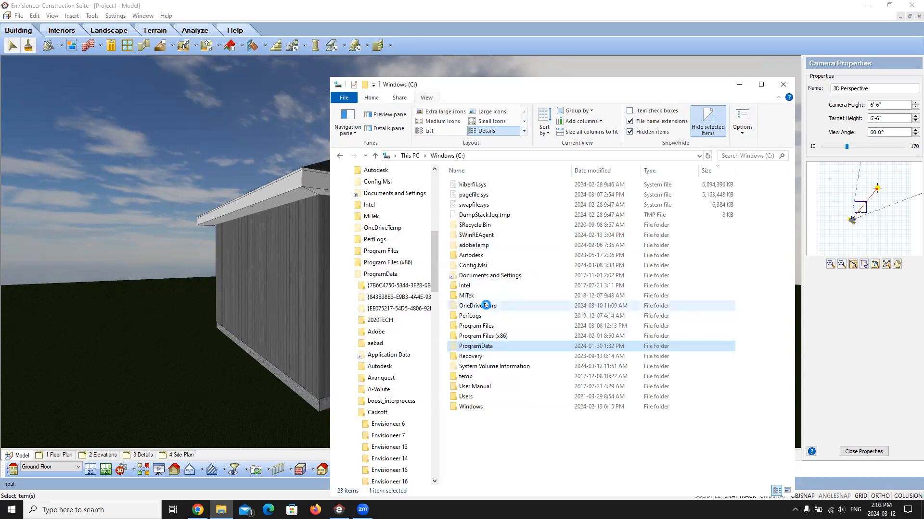
Step: Reopen the ProgramData\Cadsoft\Envisioneer 16 folder to view its Textures subfolder, and minimize File Explorer
double_click(457, 295)
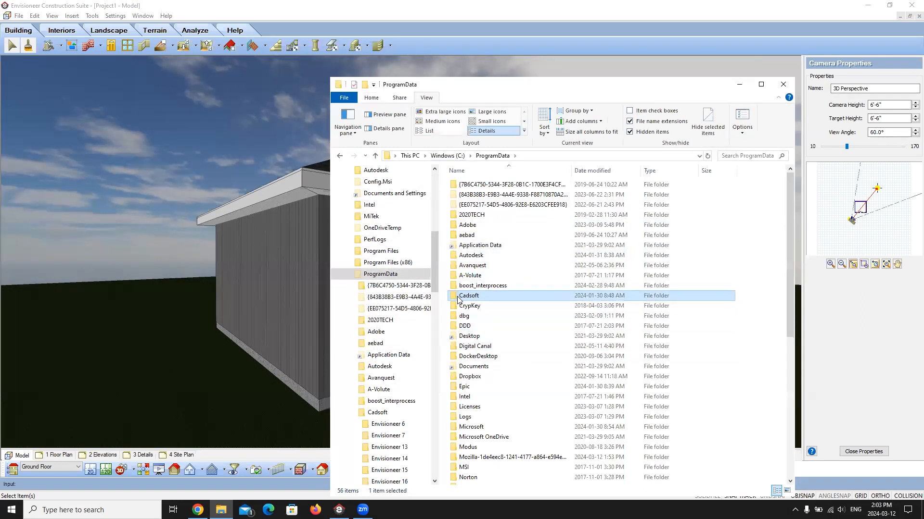
double_click(458, 299)
left_click(464, 237)
double_click(462, 235)
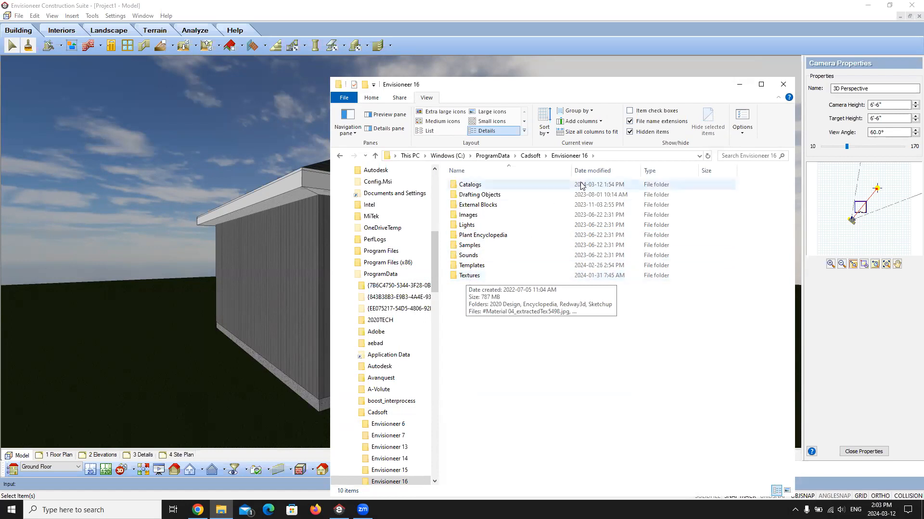
left_click(739, 84)
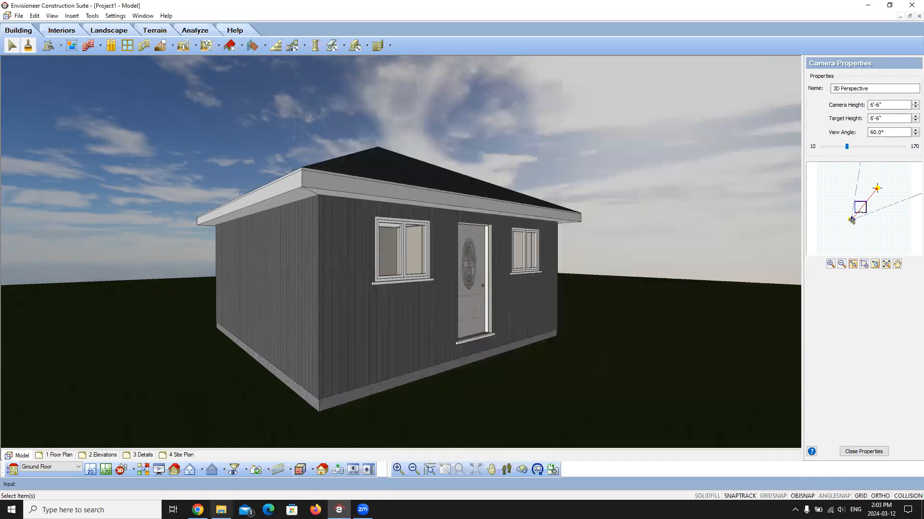
Step: Switch to Chrome and search Google for "grey board and batten siding"
left_click(198, 510)
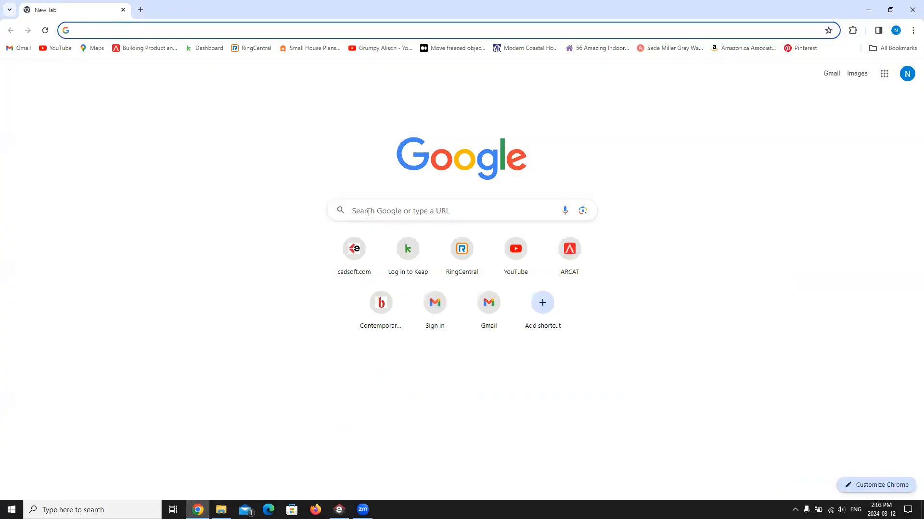
left_click(368, 213)
type("gr")
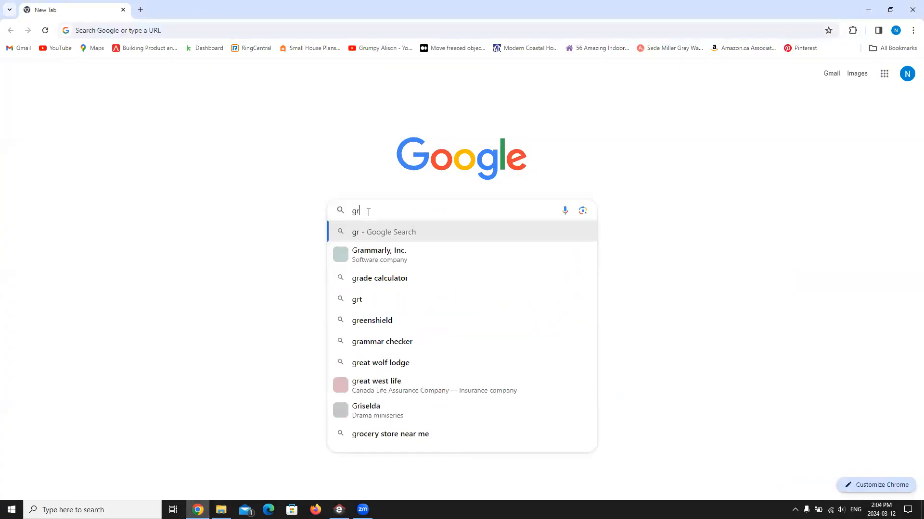
type("ey board an")
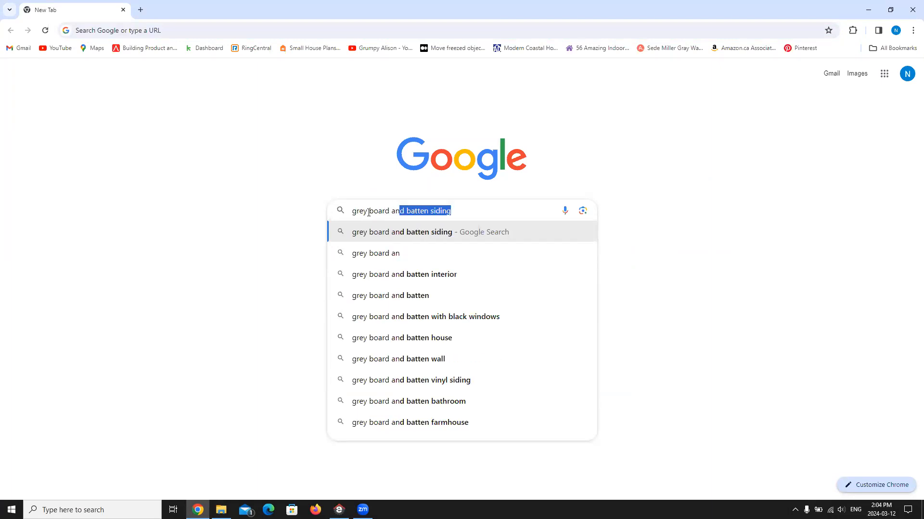
left_click(393, 232)
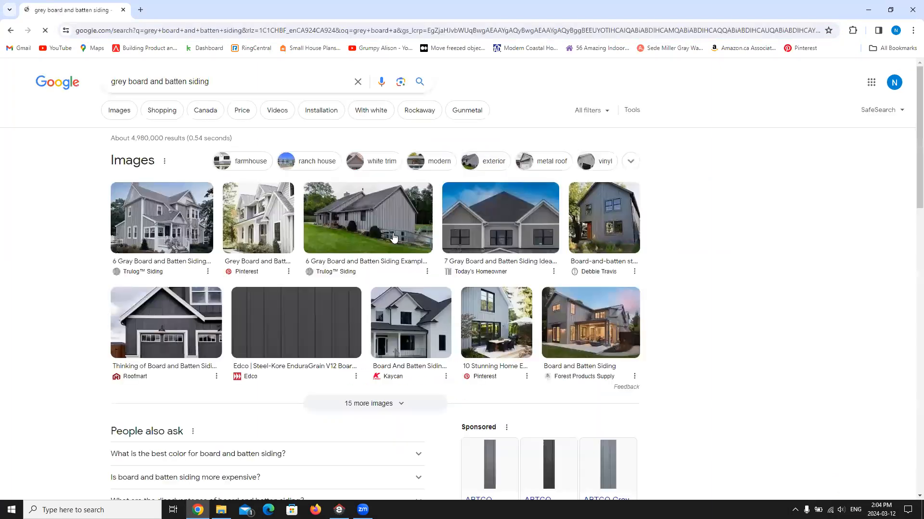
Step: Refine the search to "grey board and batten siding seamless" and show only image results
left_click(224, 82)
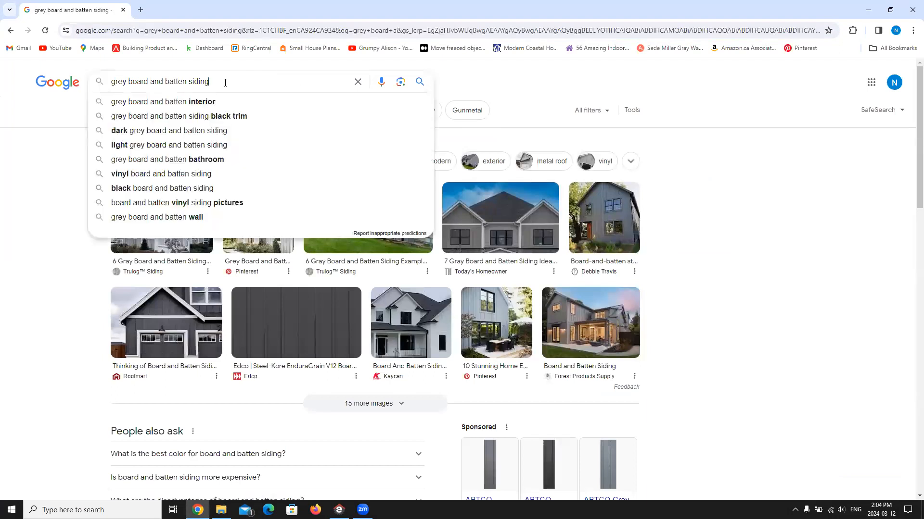
type("seamless")
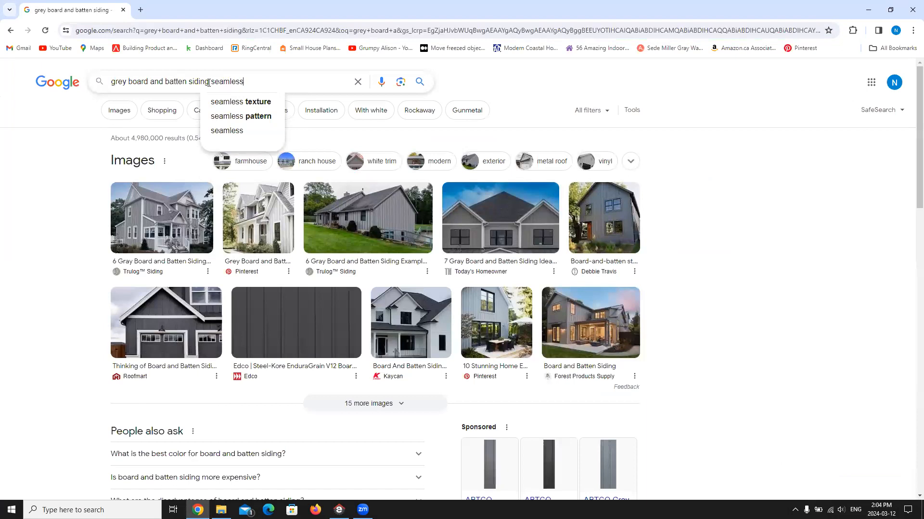
key("Return")
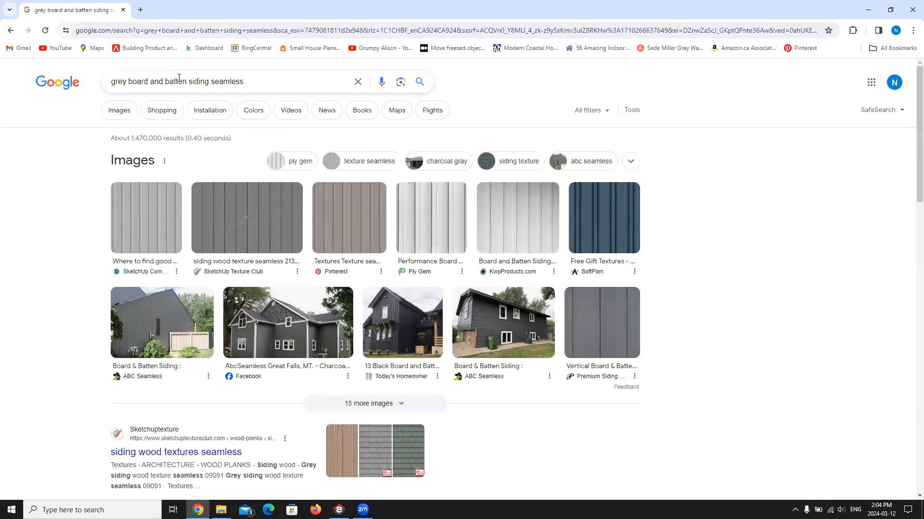
left_click(115, 112)
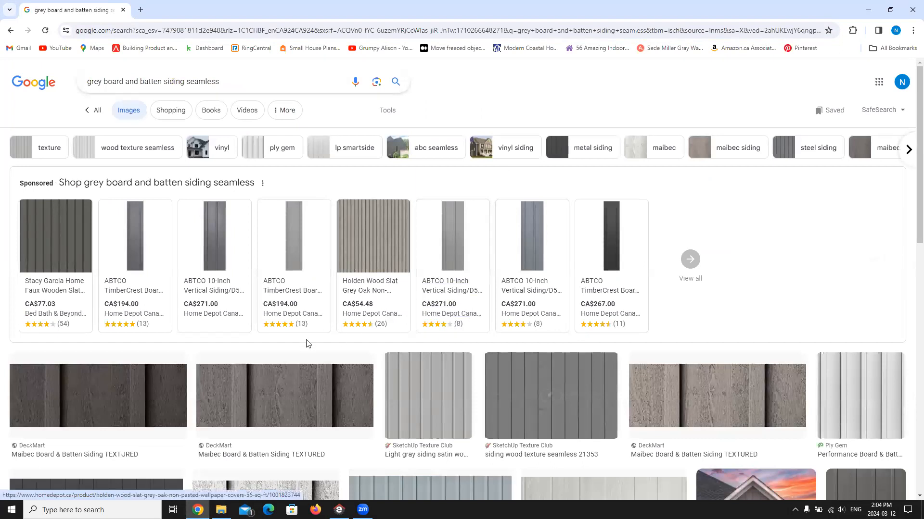
Step: Find the EDCO "Metal Board and Batten Steel Siding" image in the results and open its source web page
mouse_move(544, 261)
scroll(544, 260, "down", 4)
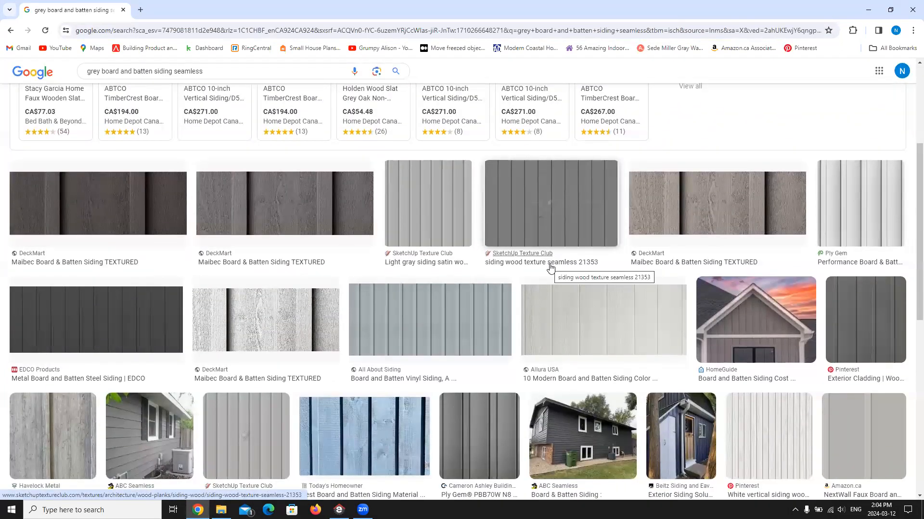
scroll(551, 267, "down", 1)
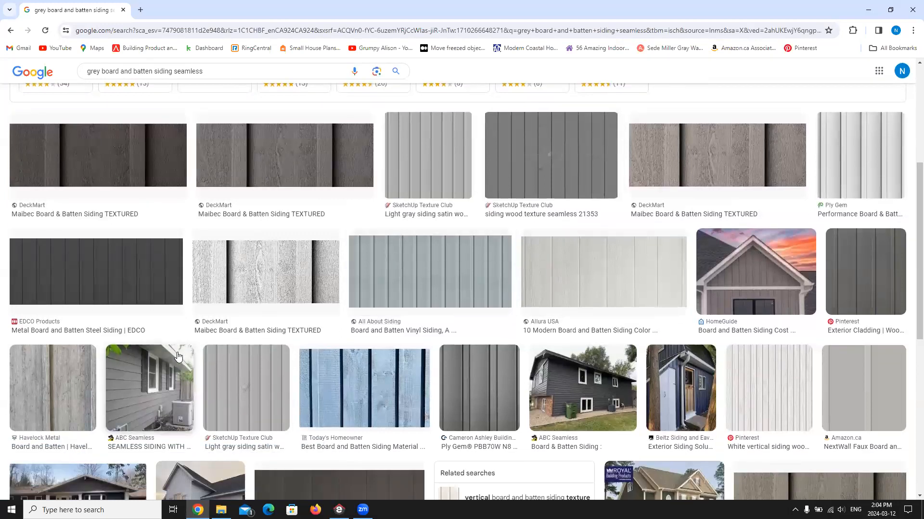
left_click(99, 276)
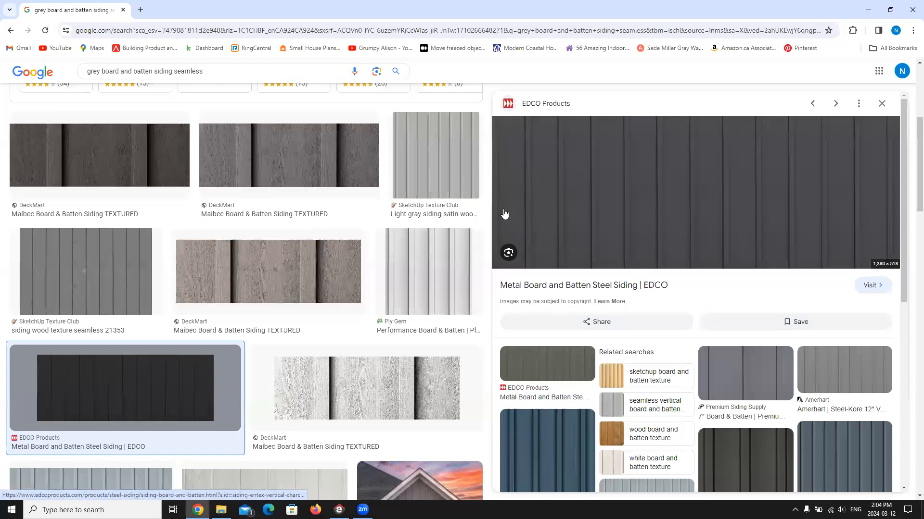
left_click(739, 195)
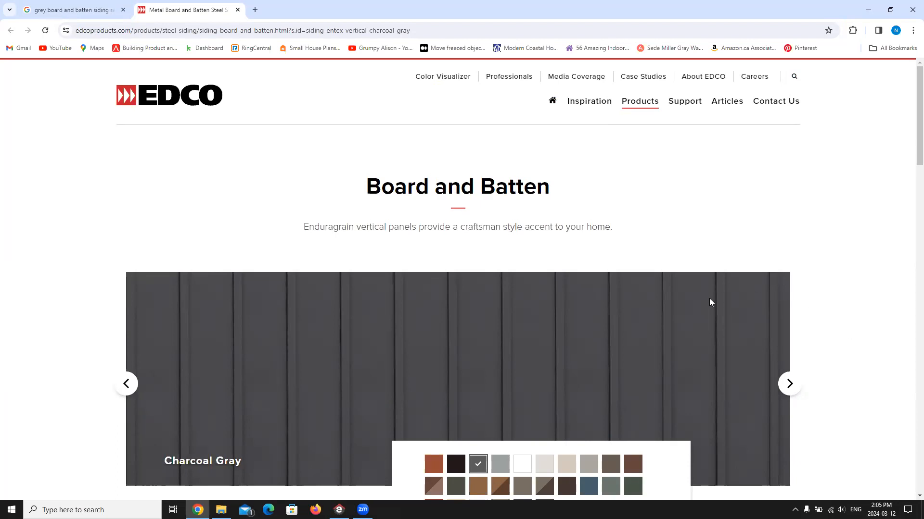
Step: Try to save the Charcoal Gray siding image from the EDCO page, and close that page
scroll(673, 296, "down", 2)
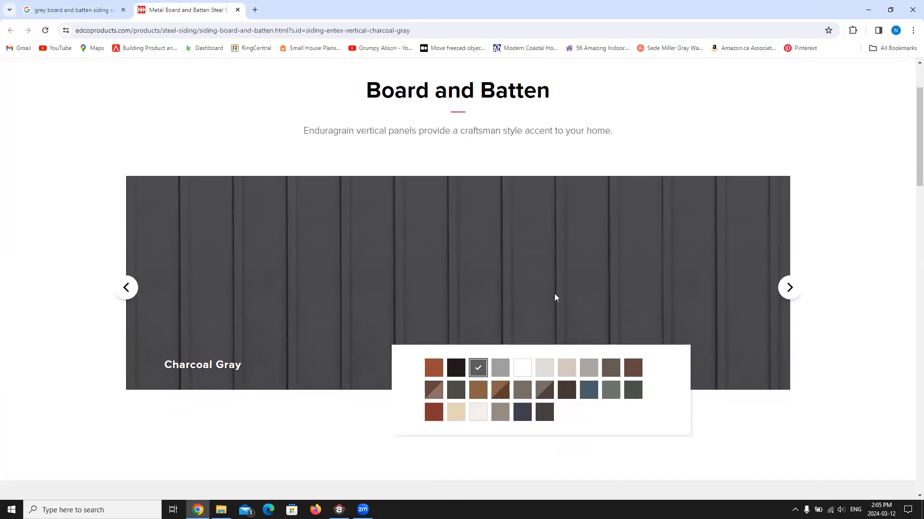
right_click(425, 254)
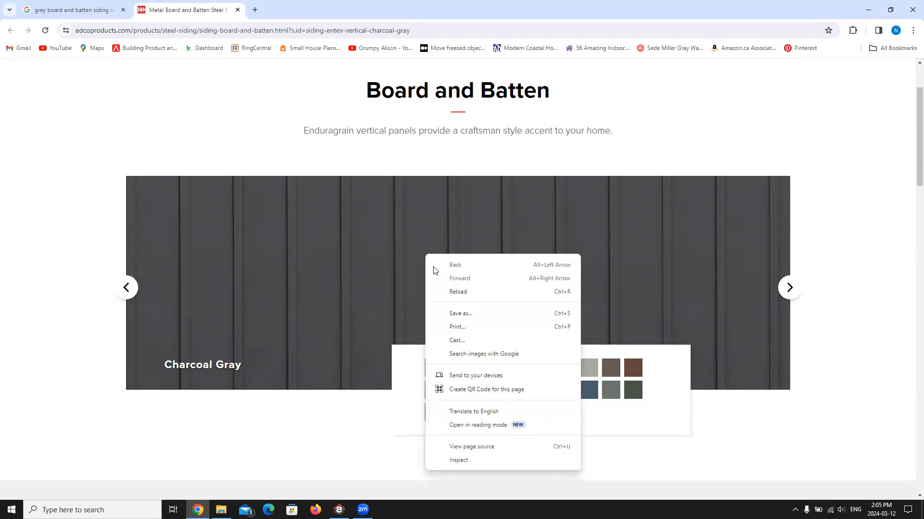
left_click(470, 318)
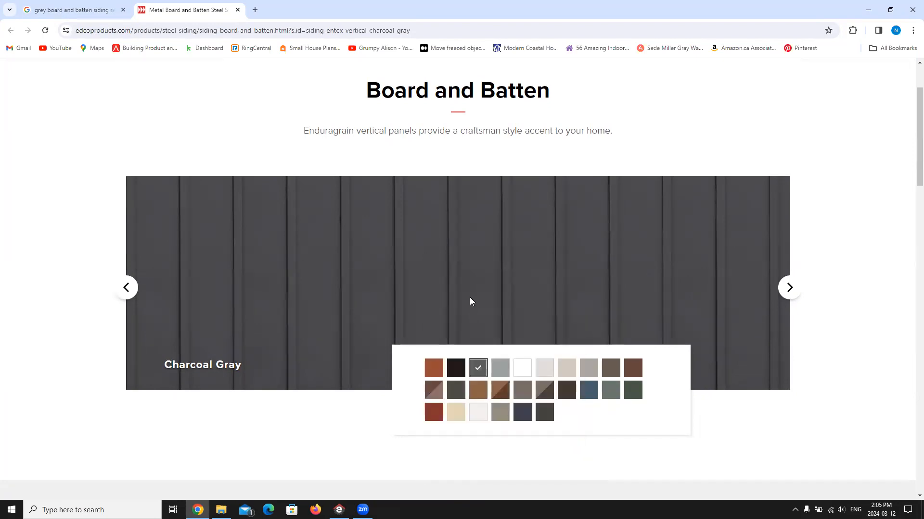
left_click(425, 245)
left_click(237, 10)
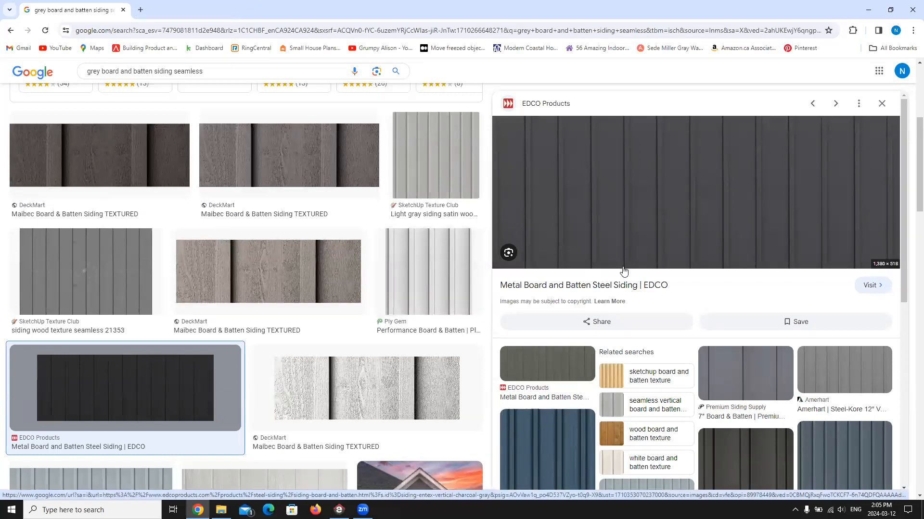
Step: Close the EDCO preview, browse the image results, and open the dark grey "Exterior Cladding" siding image from Pinterest
scroll(622, 270, "down", 5)
scroll(716, 308, "down", 2)
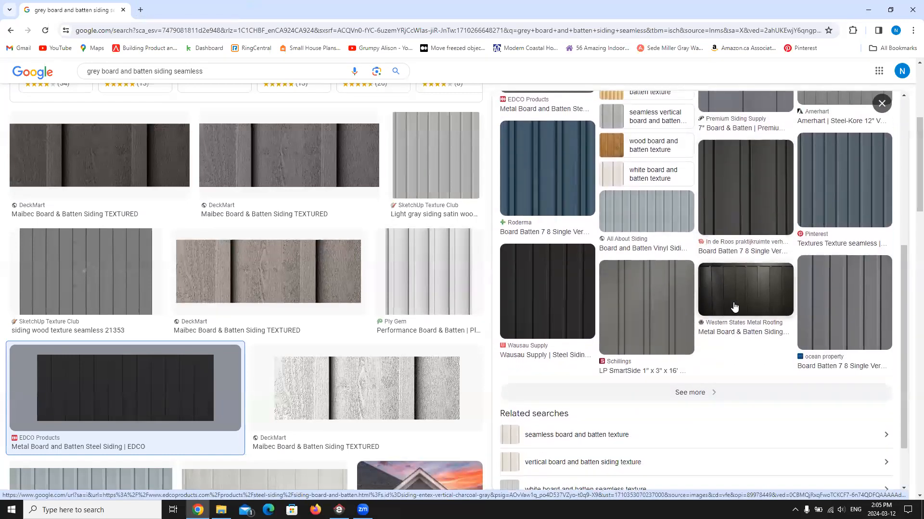
scroll(736, 309, "up", 8)
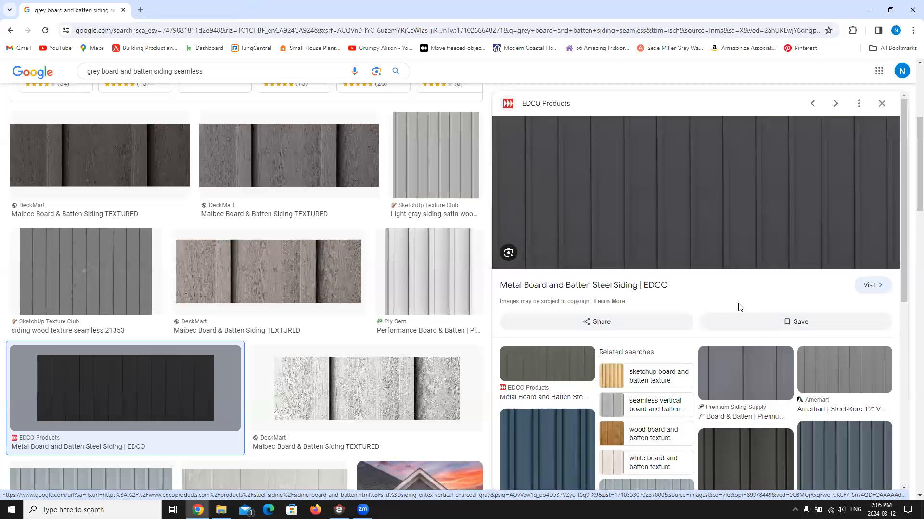
left_click(882, 103)
scroll(872, 271, "down", 6)
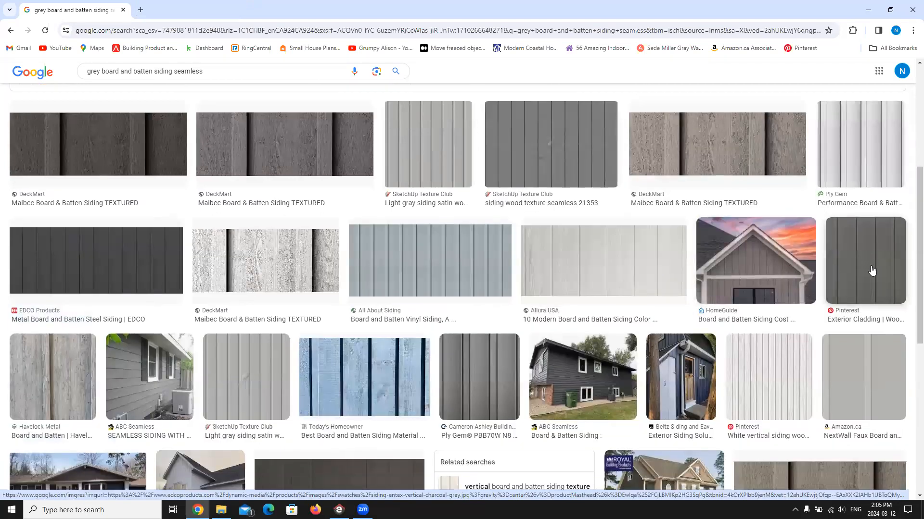
scroll(871, 270, "down", 3)
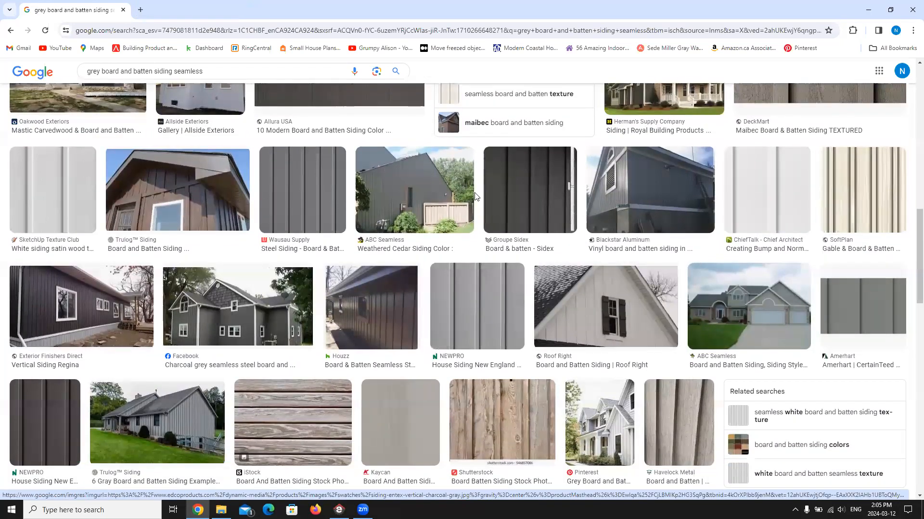
scroll(891, 325, "down", 10)
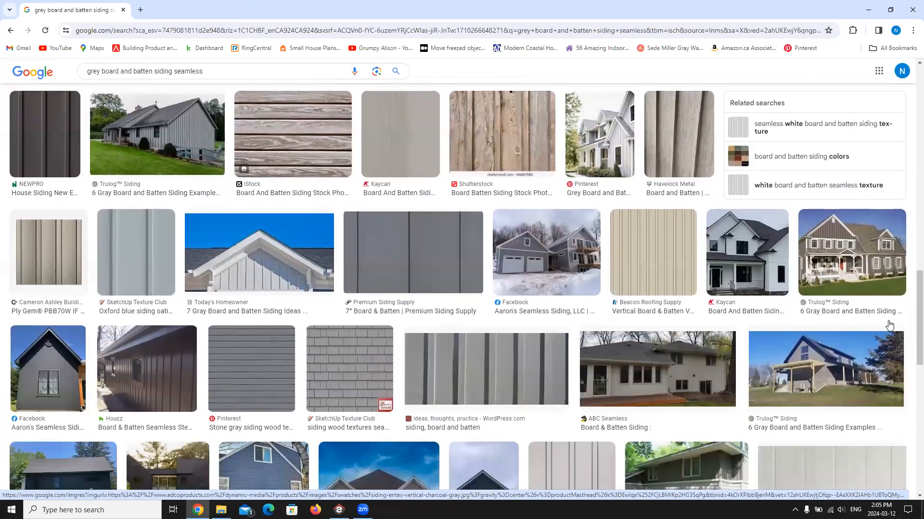
scroll(890, 326, "down", 4)
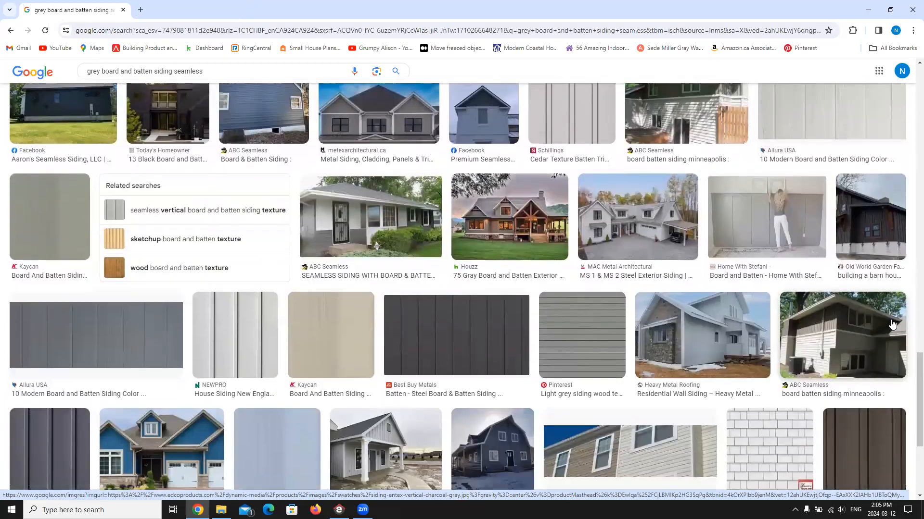
scroll(816, 319, "up", 10)
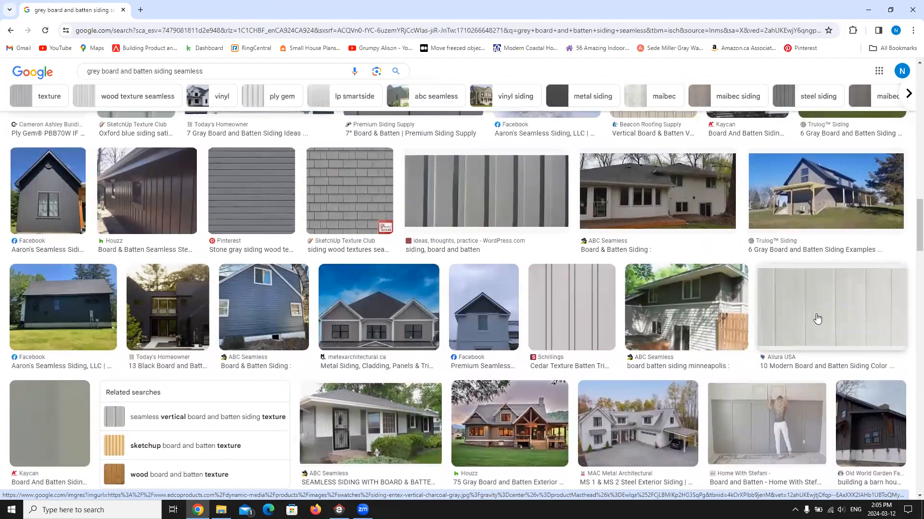
scroll(852, 289, "up", 2)
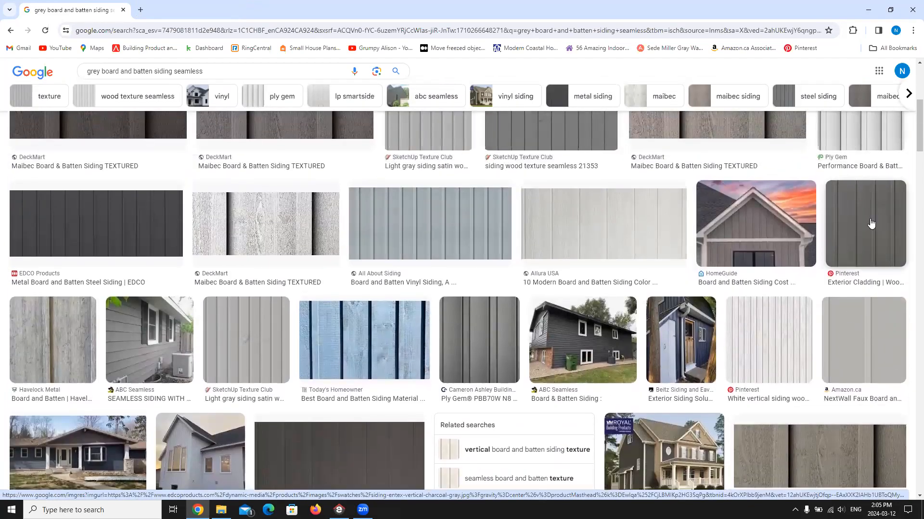
left_click(871, 223)
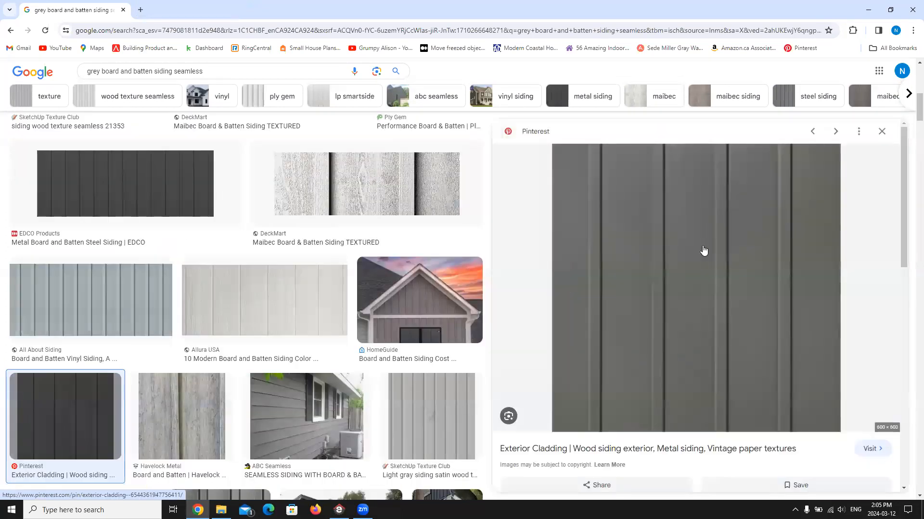
Step: Save the Pinterest siding image to the Desktop as Grey-Board-N-Batten.jpg
right_click(703, 249)
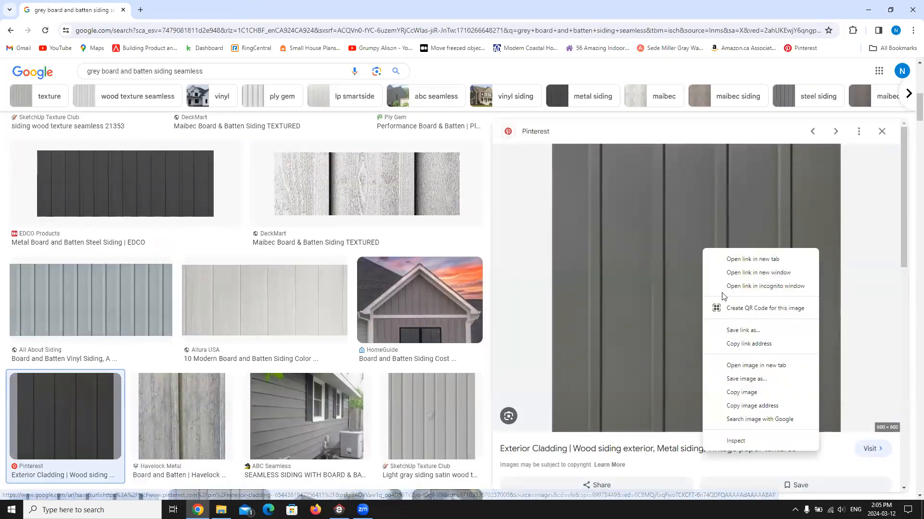
left_click(747, 380)
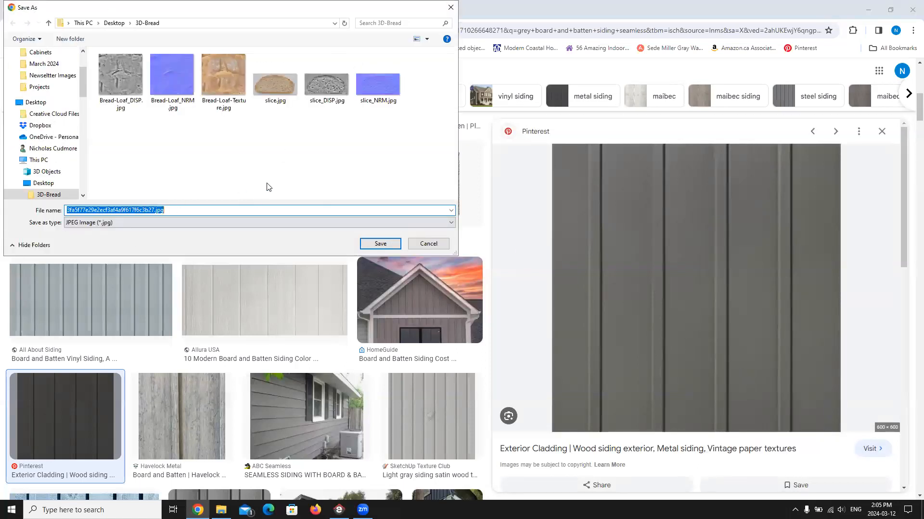
left_click(43, 185)
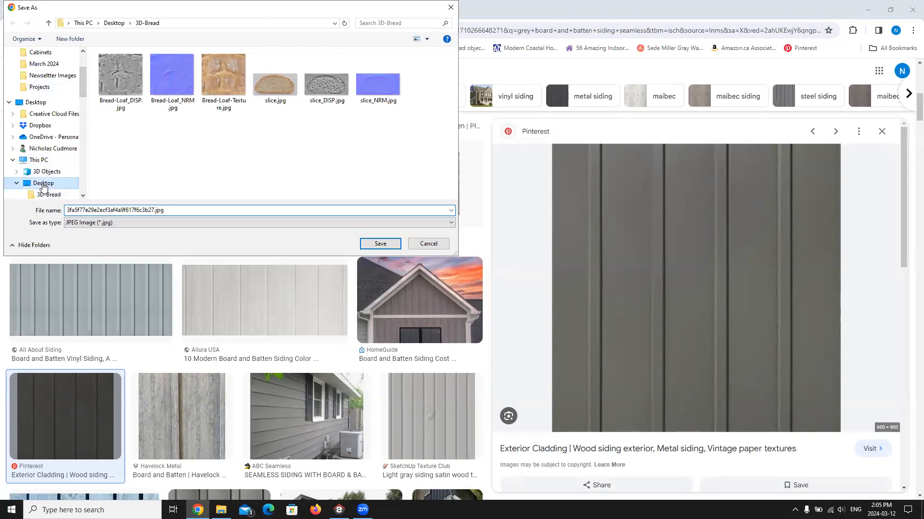
left_click(153, 210)
left_click(154, 210)
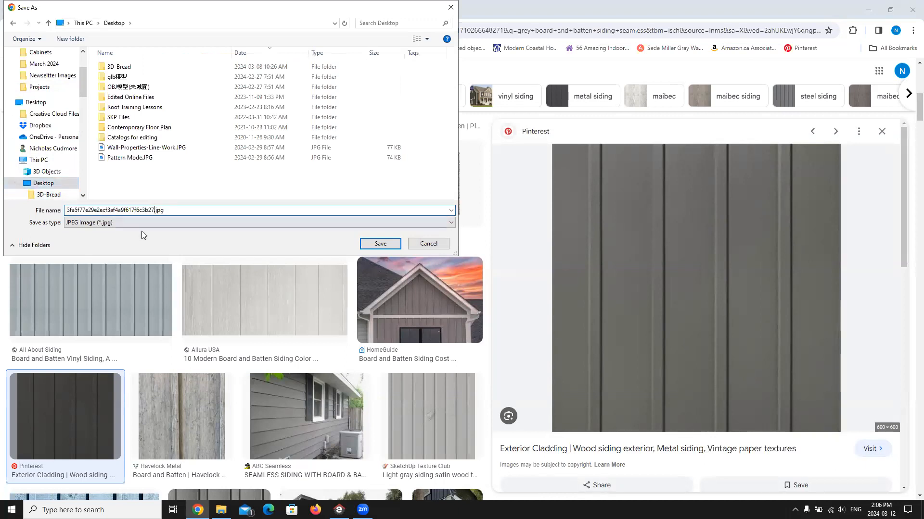
key("BackSpace")
key("BackSpace")
key("BackSpace")
key("BackSpace")
key("BackSpace")
key("BackSpace")
key("BackSpace")
key("BackSpace")
key("BackSpace")
key("BackSpace")
key("BackSpace")
key("BackSpace")
key("BackSpace")
key("BackSpace")
key("BackSpace")
key("BackSpace")
key("BackSpace")
key("BackSpace")
key("BackSpace")
key("BackSpace")
type("Grey-Board-N-Batten")
left_click(380, 244)
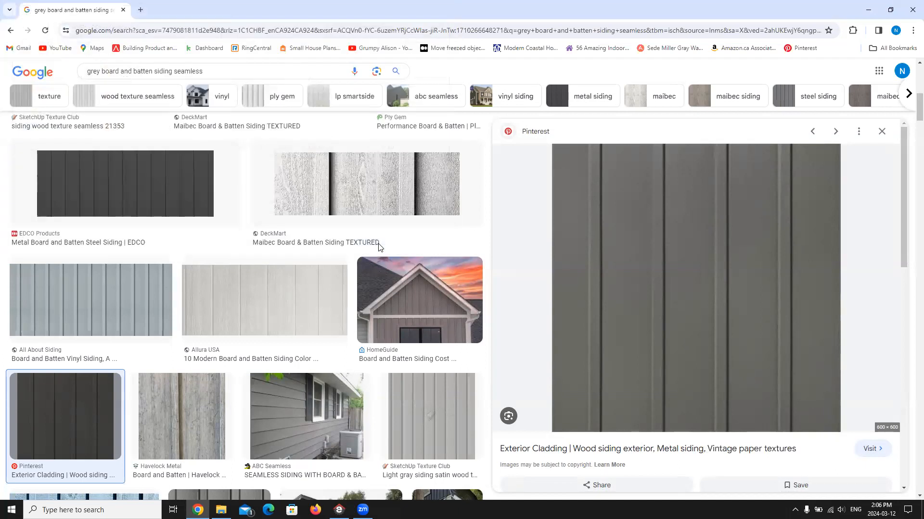
Step: Switch back to Envisioneer and examine the siding pattern up close on the house's front wall
left_click(871, 8)
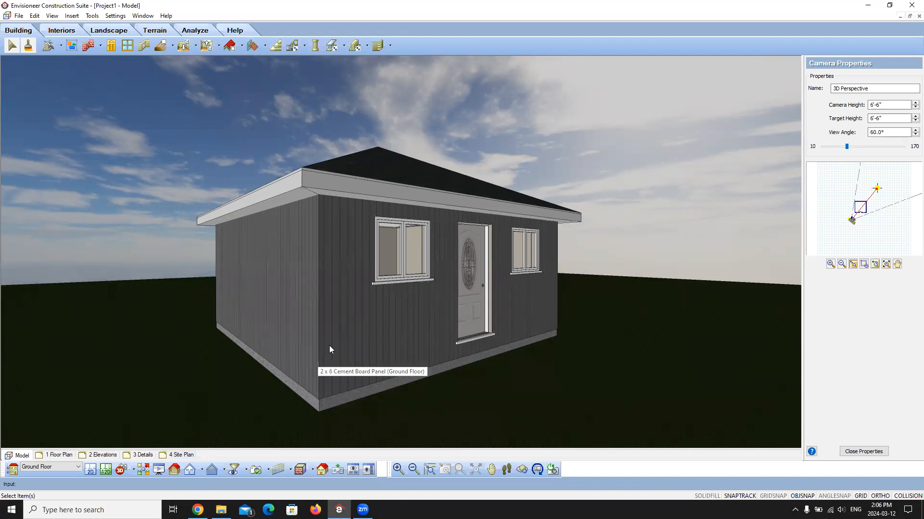
scroll(280, 377, "up", 5)
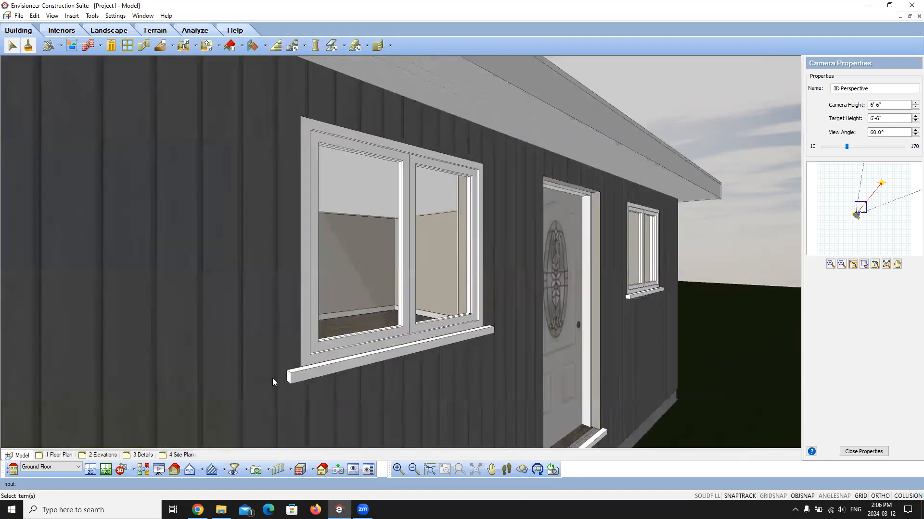
scroll(187, 330, "down", 2)
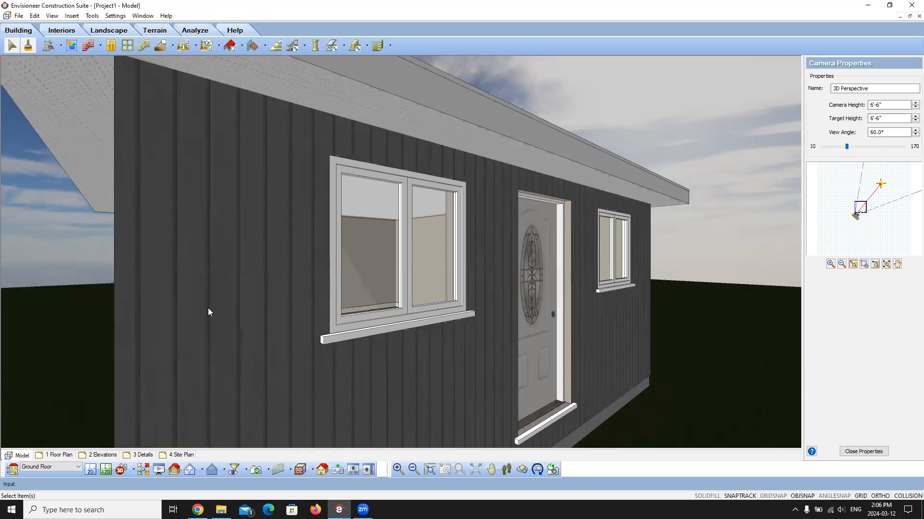
scroll(208, 311, "down", 3)
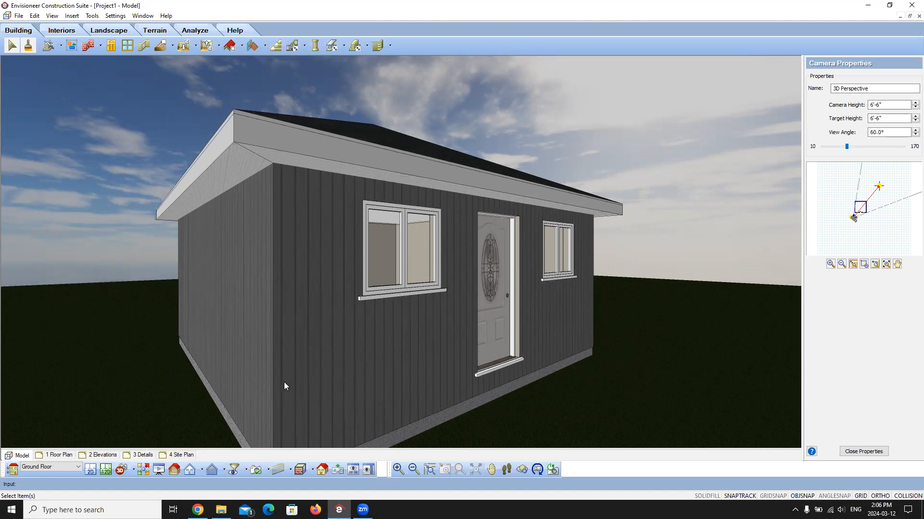
Step: Examine the texture map settings of the Vertical Siding 3 material on the front wall's exterior surface, and close the wall properties
left_click(368, 336)
double_click(368, 335)
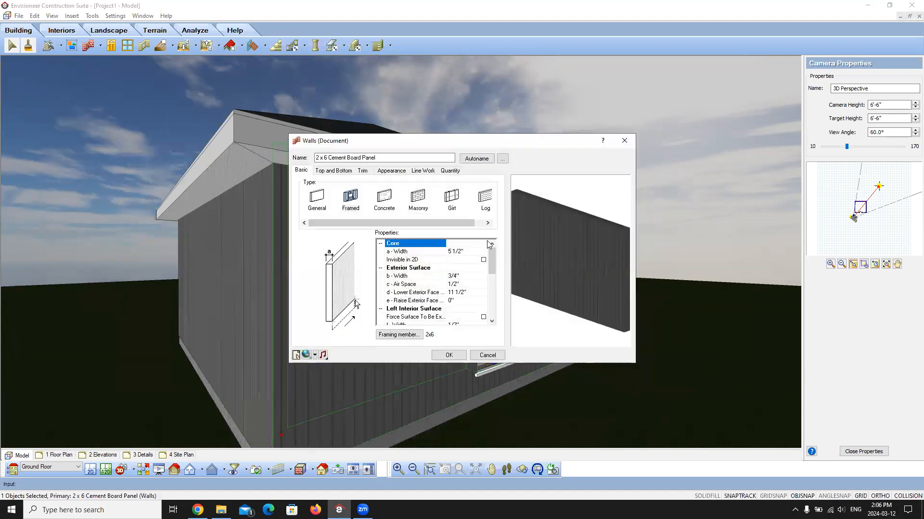
left_click(387, 172)
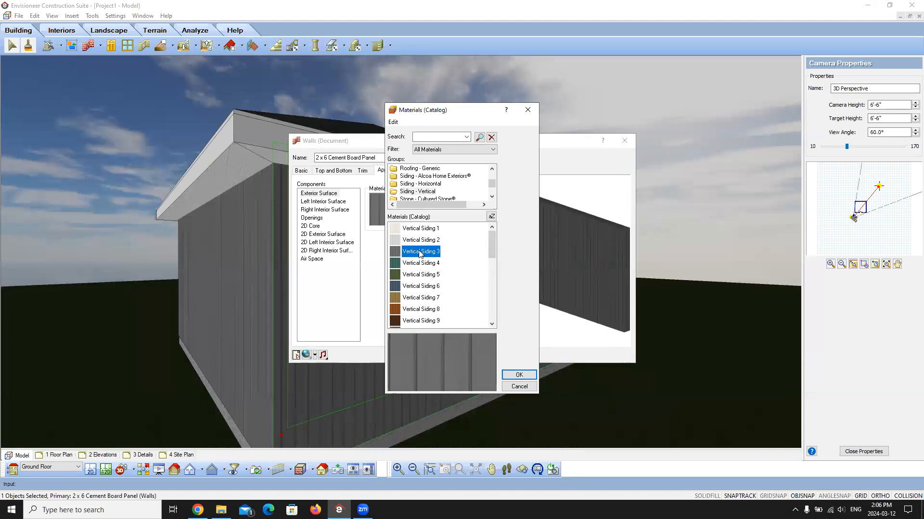
double_click(420, 253)
left_click(336, 205)
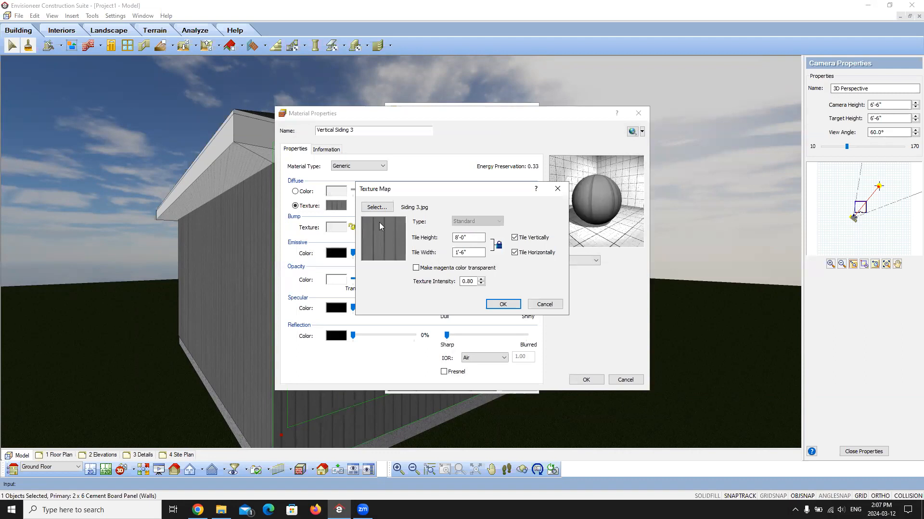
left_click(545, 304)
left_click(626, 380)
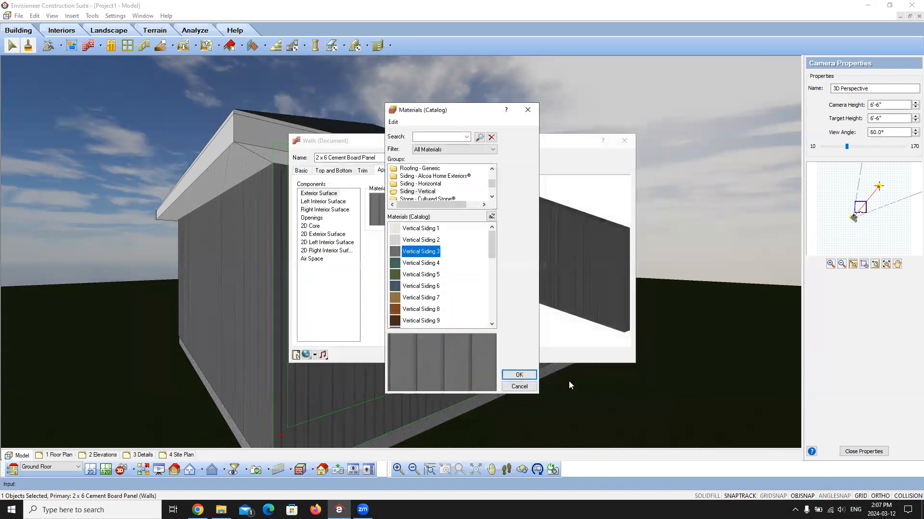
left_click(519, 374)
left_click(447, 354)
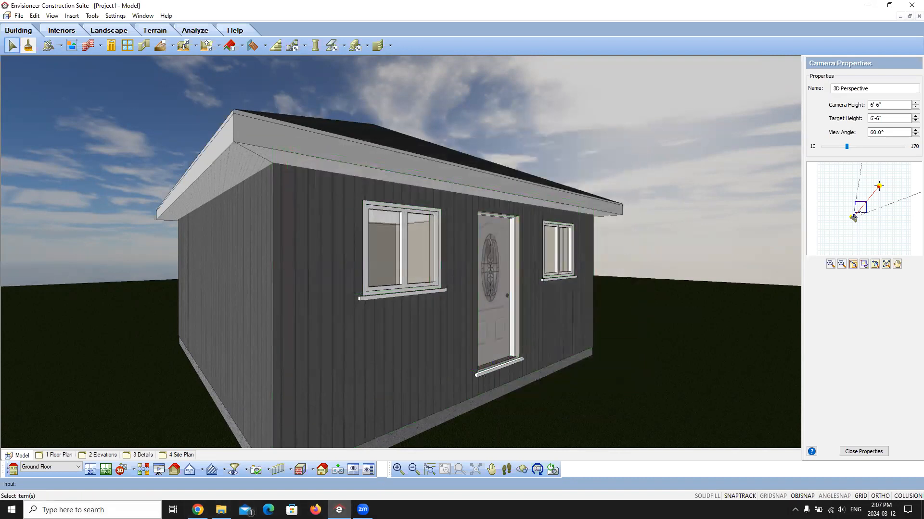
Step: Launch Paint and open Grey-Board-N-Batten.jpg from the Desktop
left_click(72, 510)
type("paint")
key("Return")
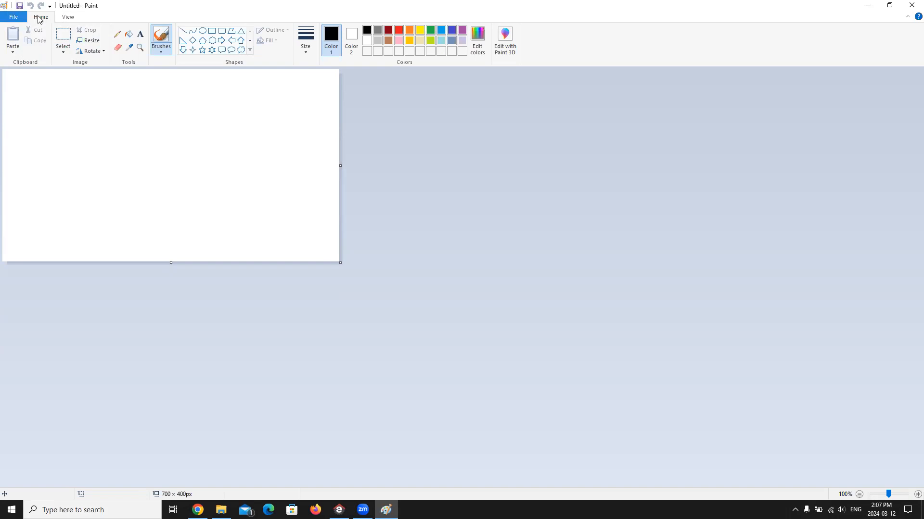
left_click(22, 19)
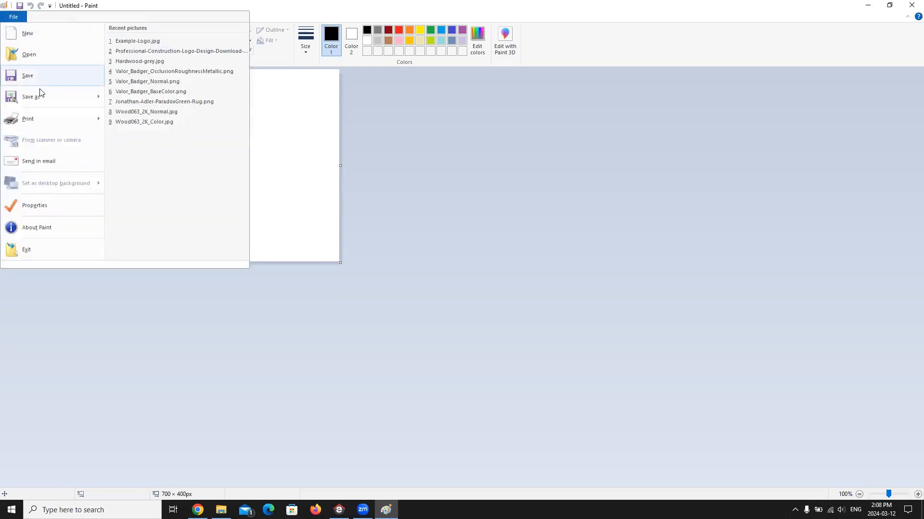
left_click(29, 54)
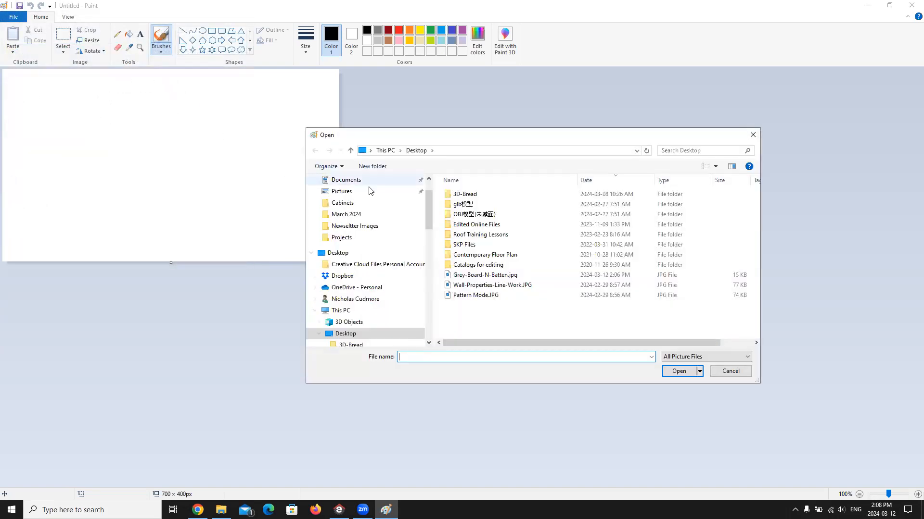
left_click(481, 276)
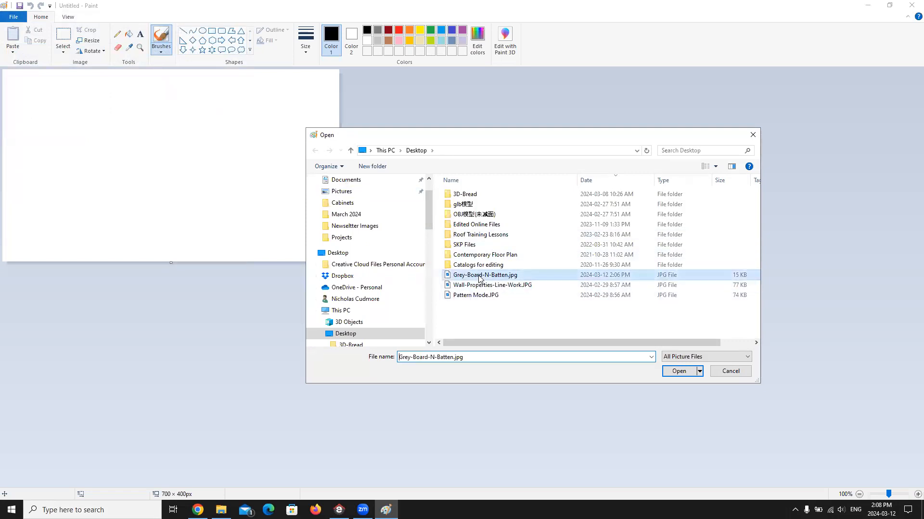
left_click(680, 374)
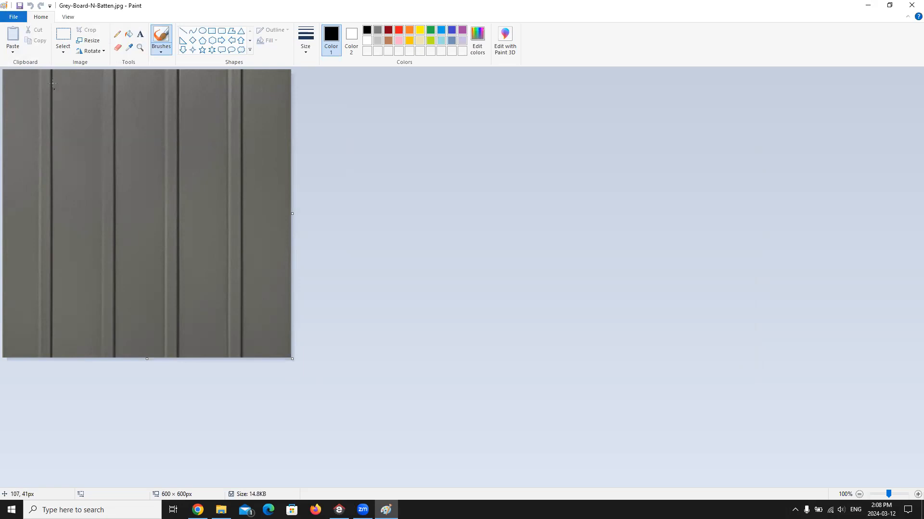
Step: Select the entire siding image and copy it
left_click(66, 35)
left_click(63, 50)
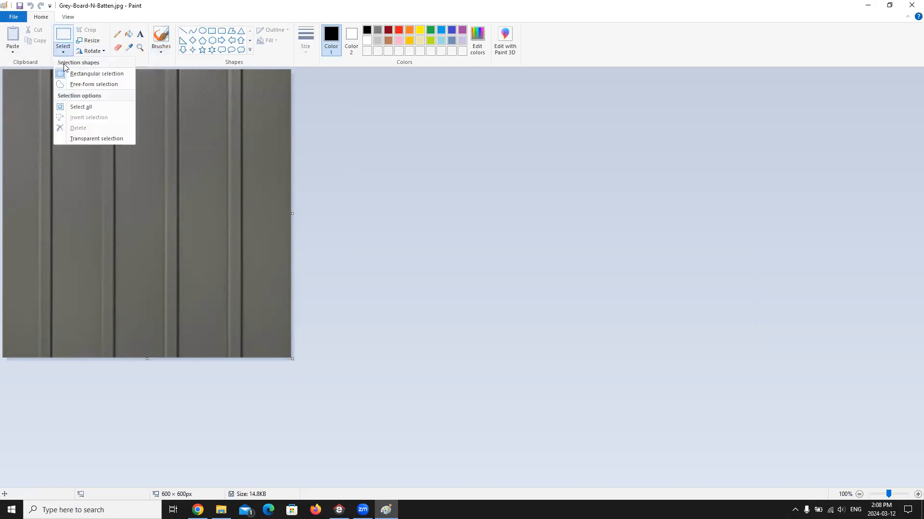
left_click(79, 108)
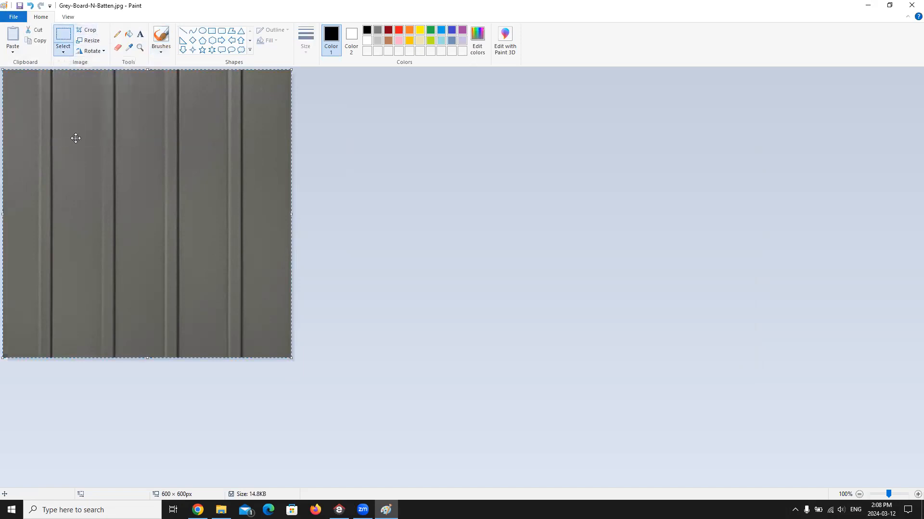
right_click(77, 139)
left_click(102, 156)
Step: Try to offset a copy of the siding image and resize it to 1200 pixels horizontally, and undo the changes
left_click_drag(122, 196, 214, 243)
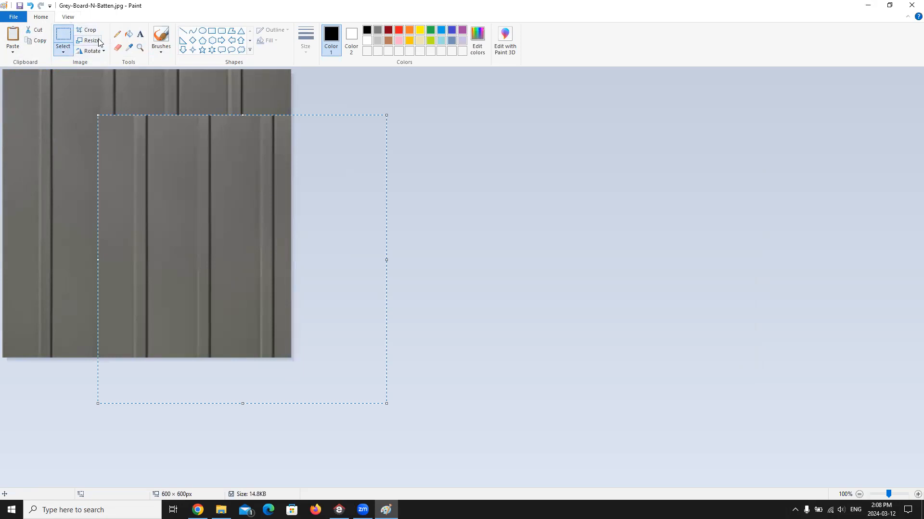
left_click(99, 40)
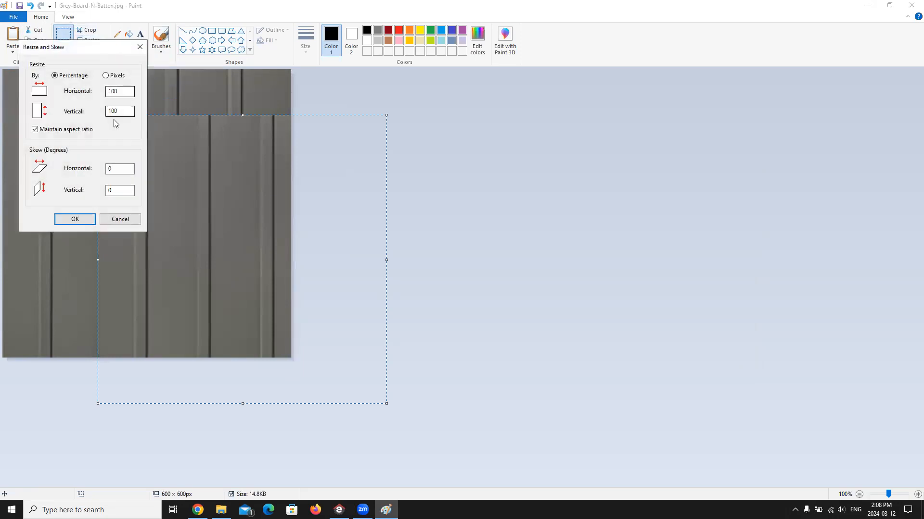
left_click(106, 76)
double_click(124, 91)
type("1200")
left_click(86, 219)
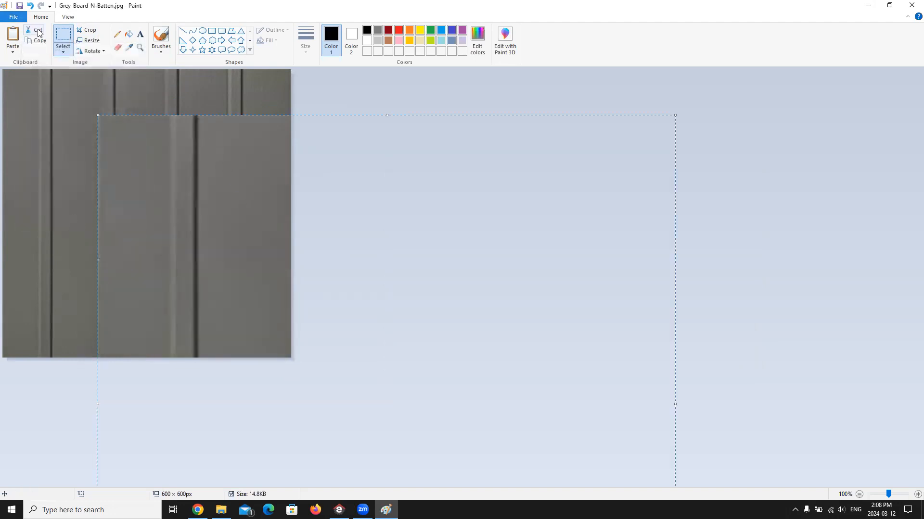
left_click(30, 6)
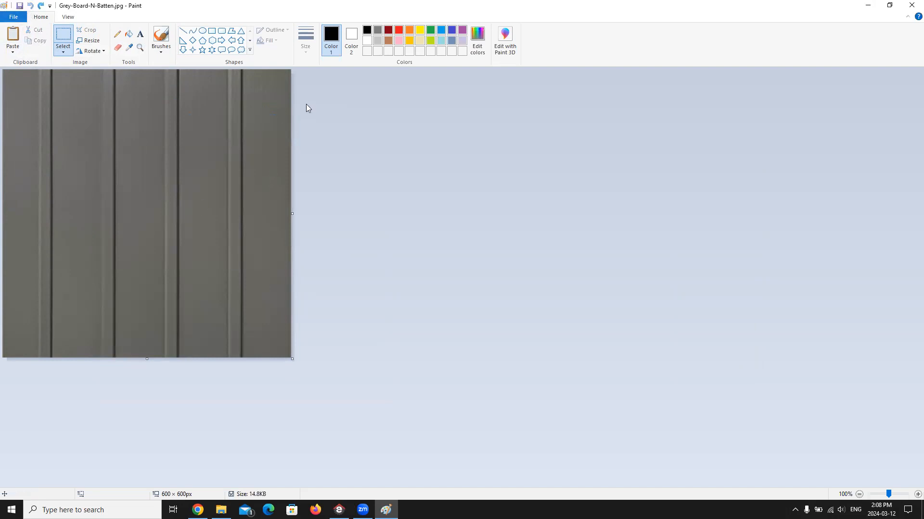
Step: Enlarge the canvas to about 1429 × 728 px, leaving blank space beside and below the siding image
left_click_drag(292, 359, 691, 421)
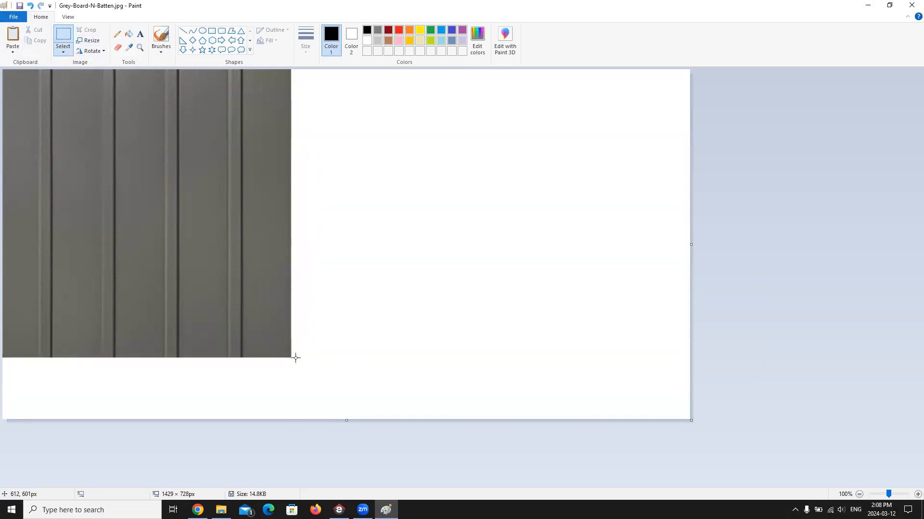
Step: Try placing a duplicate of the siding image directly beside the original, and undo it together with the canvas enlargement
left_click_drag(290, 357, 5, 68)
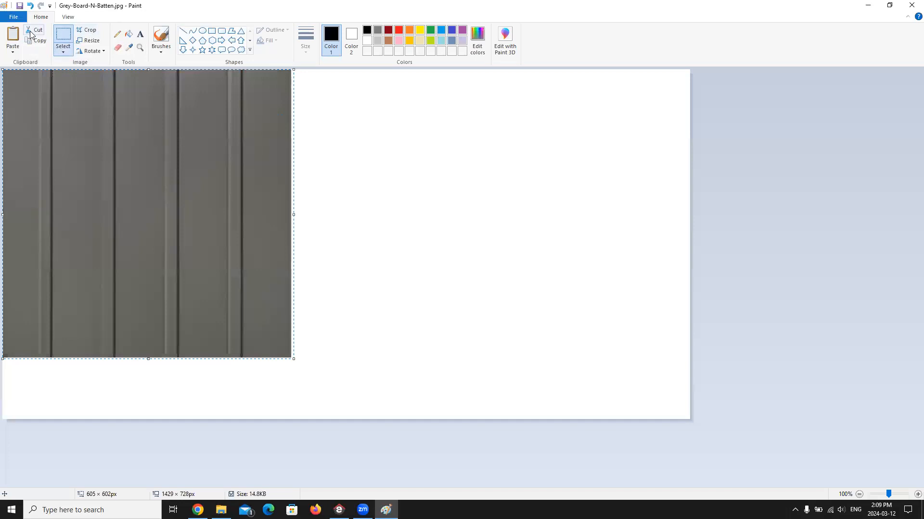
left_click(15, 36)
left_click_drag(137, 211, 424, 212)
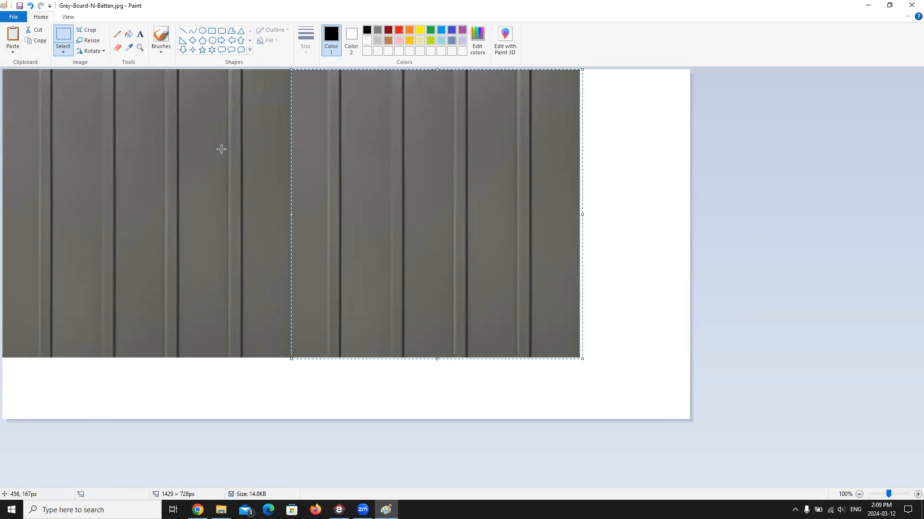
key("Delete")
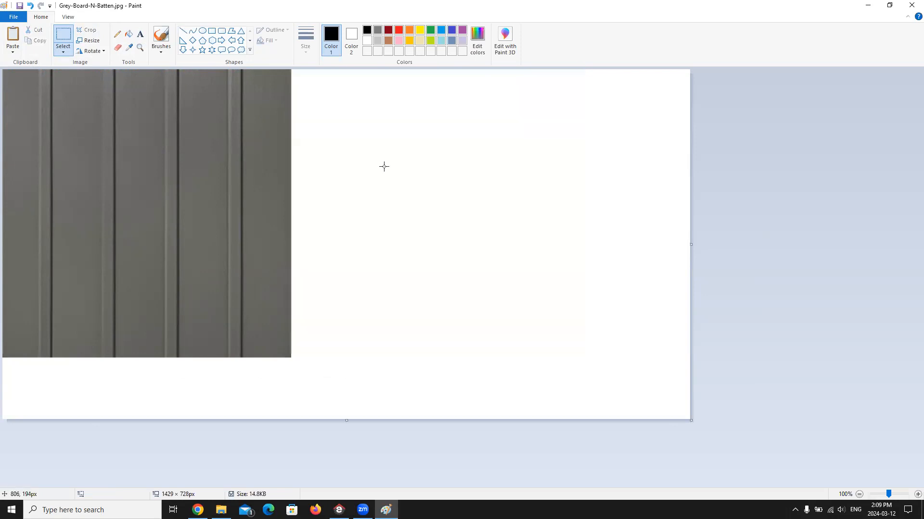
left_click(31, 5)
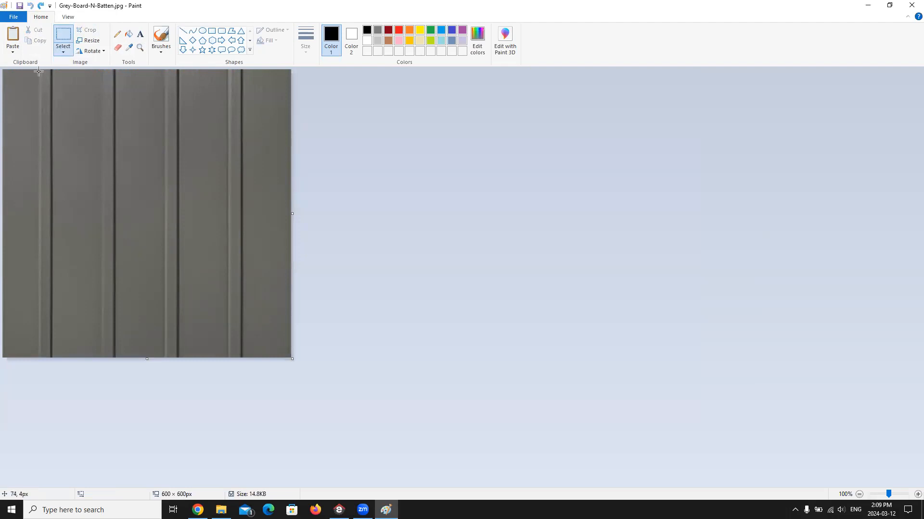
Step: Select a full-height section of the siding about 392 × 599 px, running from one batten to a matching batten, and copy it
left_click_drag(39, 71, 224, 358)
left_click_drag(228, 358, 227, 358)
left_click(39, 41)
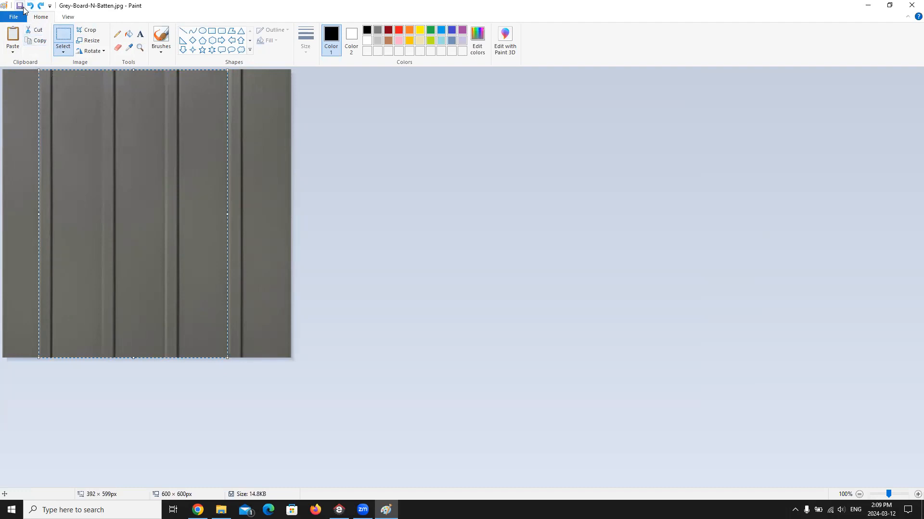
Step: Paste the copied section into a new image without saving the original's changes, and shrink the canvas to about 391 × 599 px
left_click(15, 18)
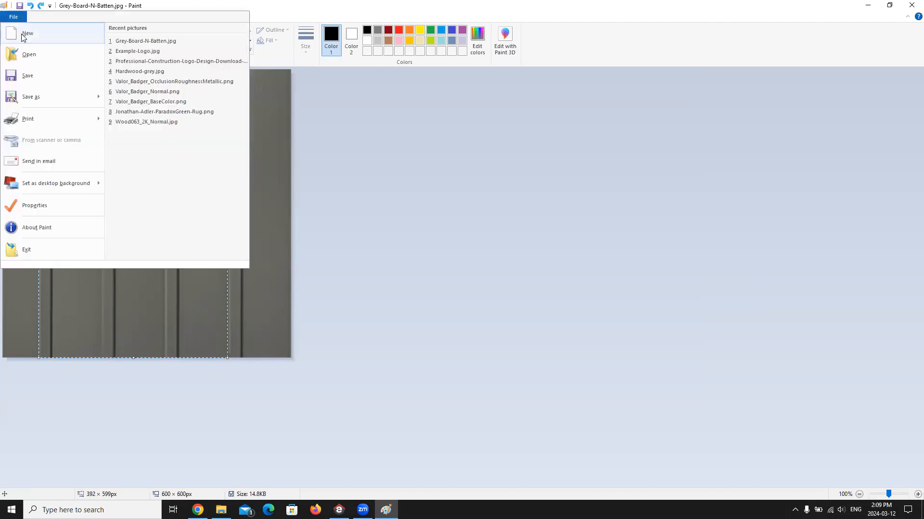
left_click(27, 35)
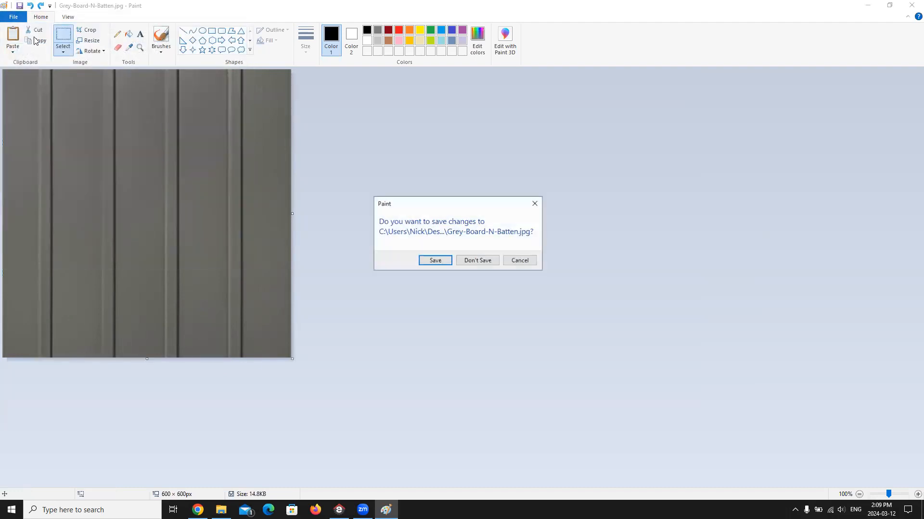
left_click(473, 261)
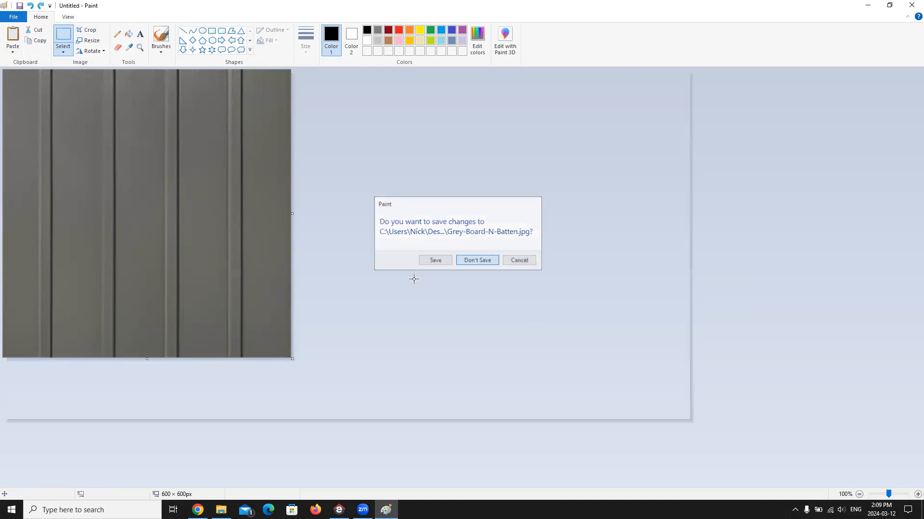
left_click(13, 36)
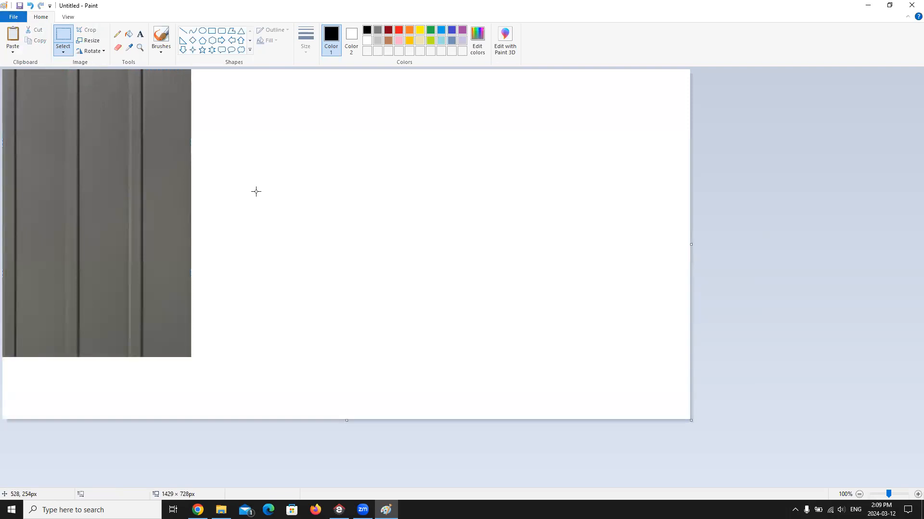
left_click_drag(691, 419, 190, 357)
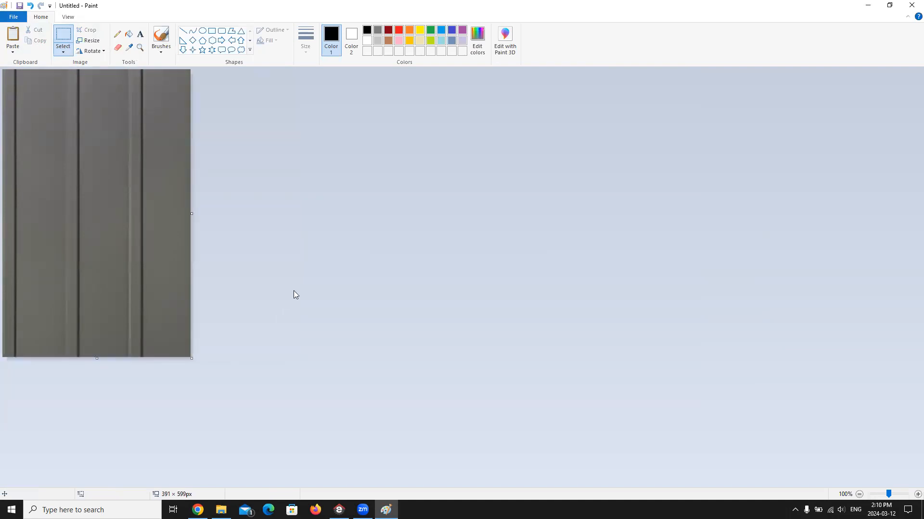
Step: Start saving the image as a JPEG and browse to C:\ProgramData\Cadsoft\Envisioneer 16\Textures
left_click(13, 16)
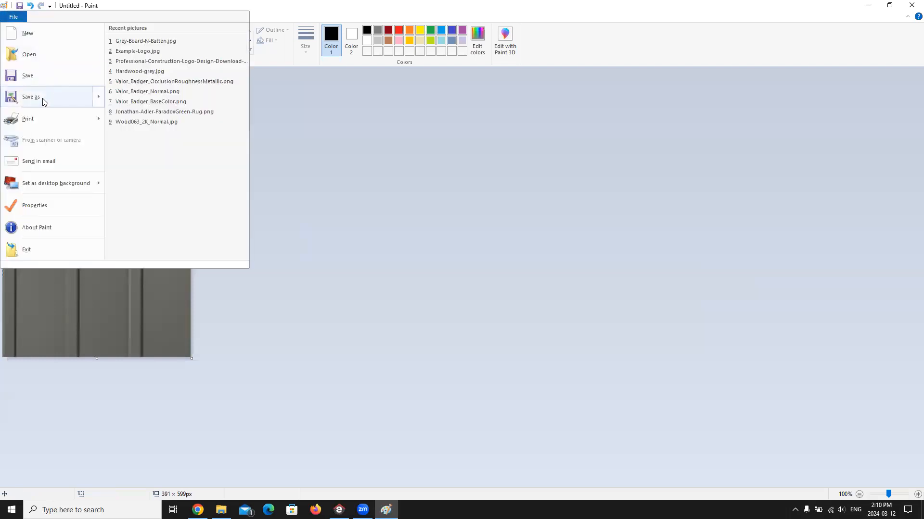
mouse_move(44, 101)
left_click(139, 71)
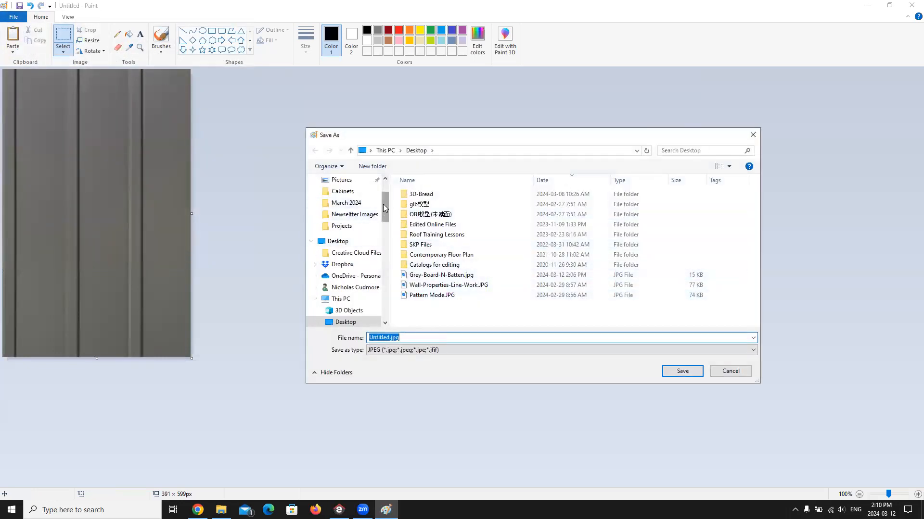
left_click_drag(383, 204, 391, 254)
left_click(363, 239)
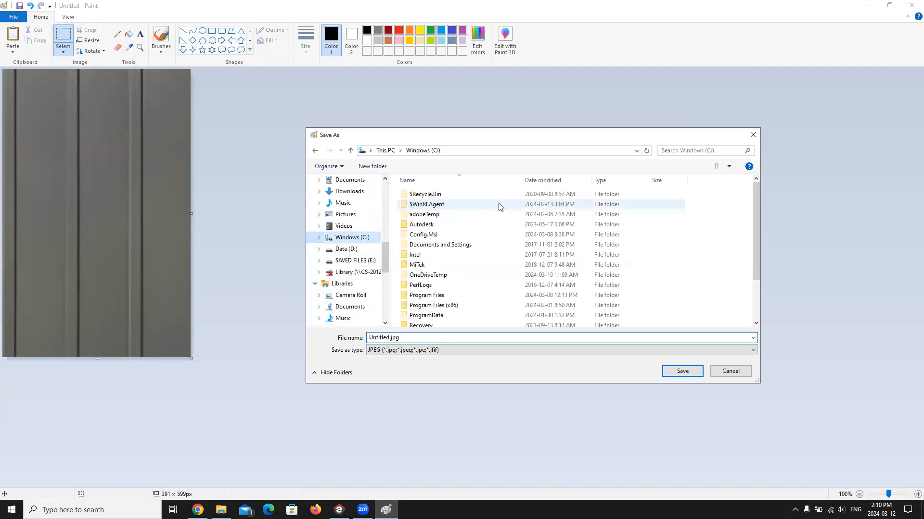
double_click(423, 316)
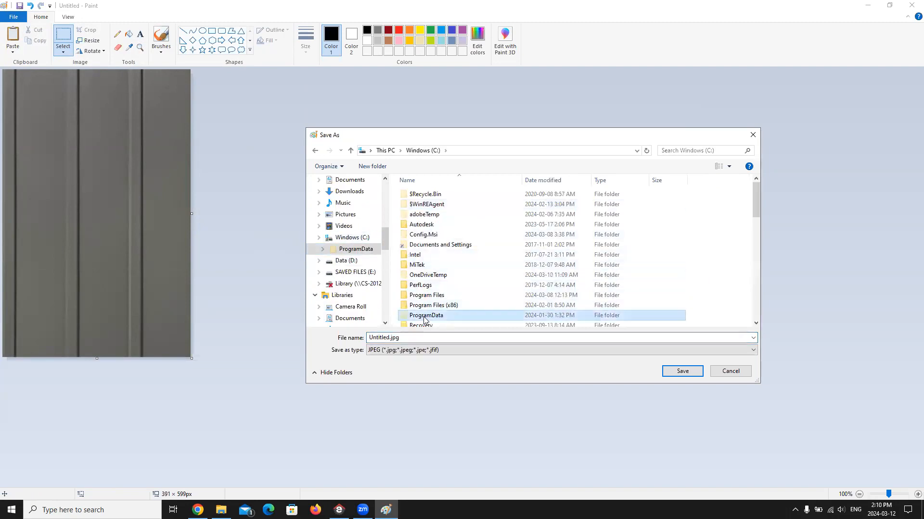
double_click(419, 308)
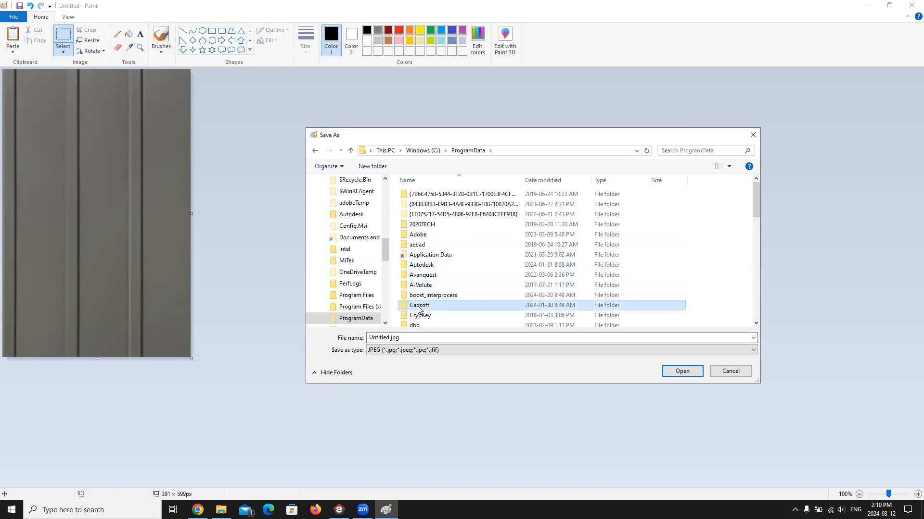
double_click(438, 247)
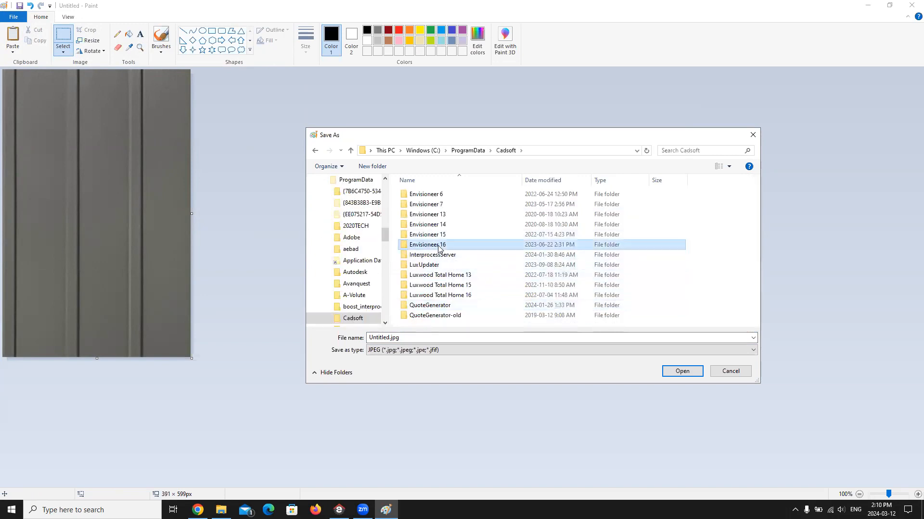
double_click(423, 285)
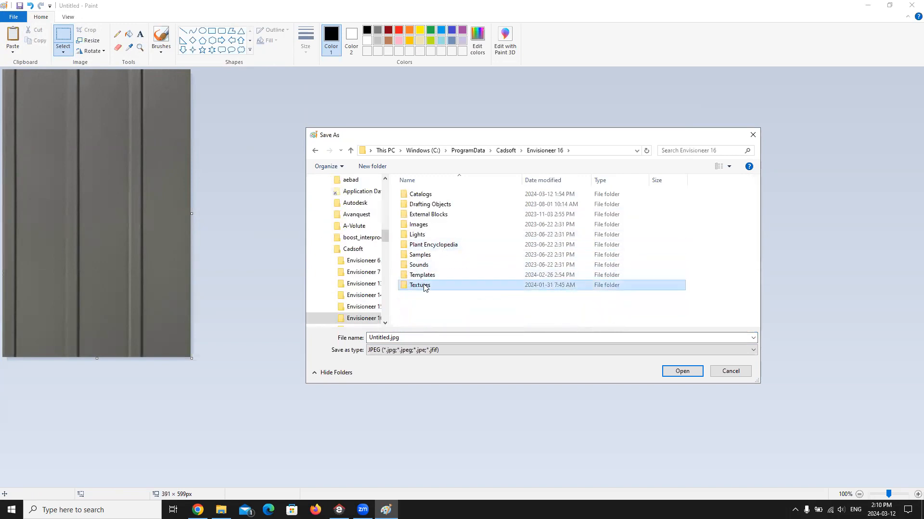
Step: Save the image as Webinar-Board-N-Batten.jpg in the Textures folder and close Paint
left_click(389, 339)
left_click_drag(390, 338, 394, 351)
key("BackSpace")
key("BackSpace")
key("BackSpace")
key("BackSpace")
key("BackSpace")
key("BackSpace")
key("BackSpace")
key("BackSpace")
key("BackSpace")
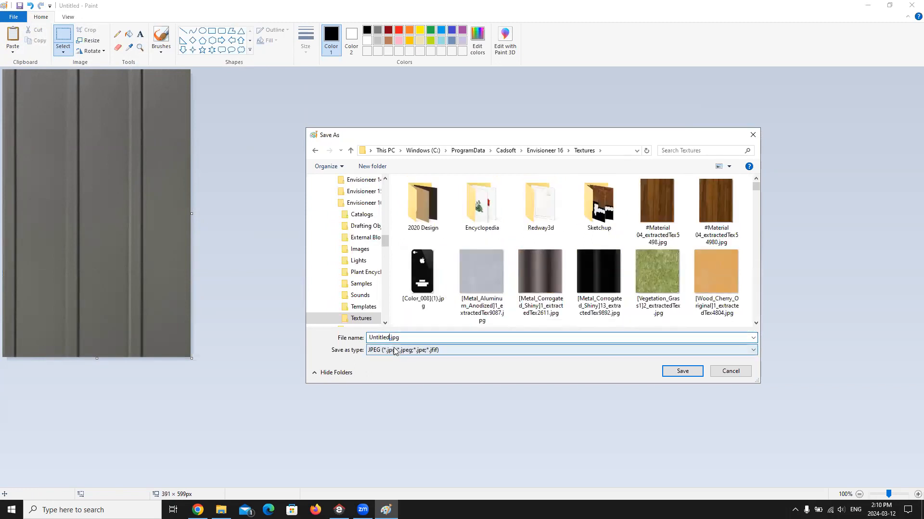
type("Webinar-Boar")
key("BackSpace")
key("BackSpace")
type("rd-N-Batten")
left_click(683, 372)
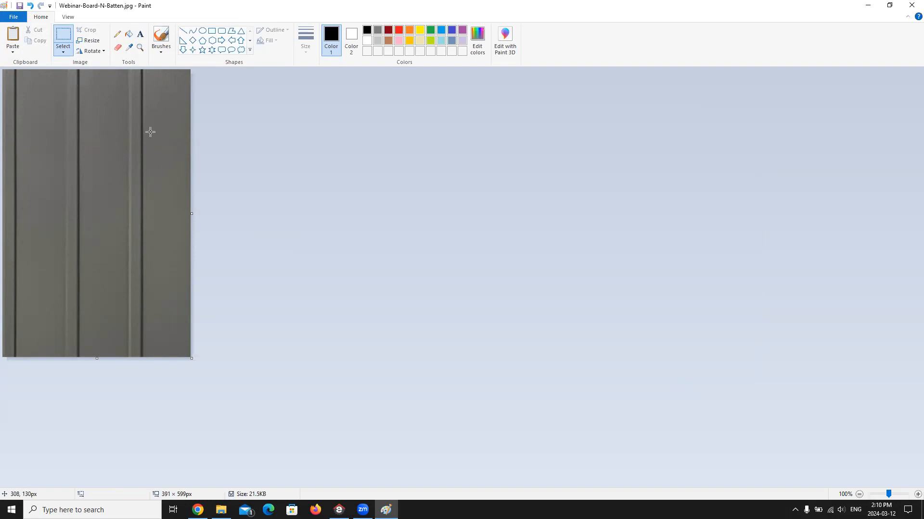
left_click(911, 6)
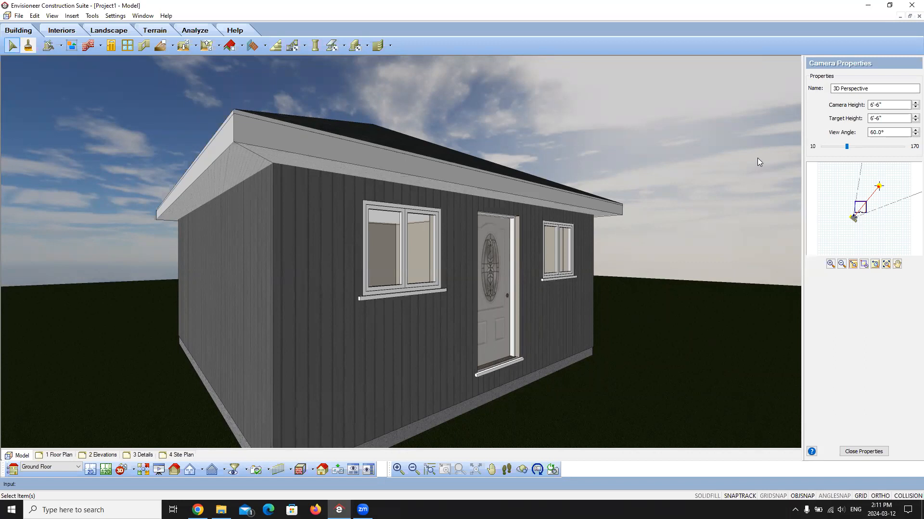
Step: Open the entry door's properties in Envisioneer and bring up the material catalog for its door leaf
left_click(490, 270)
right_click(490, 269)
left_click(532, 296)
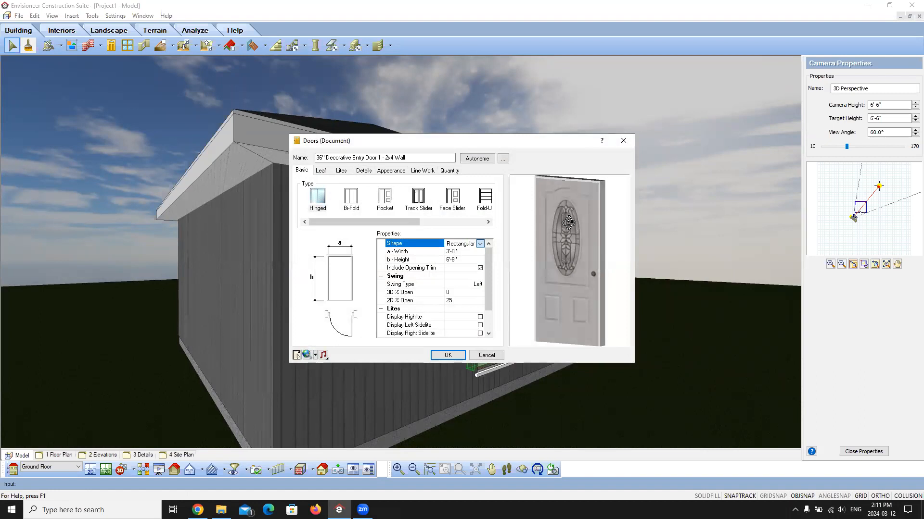
left_click(325, 171)
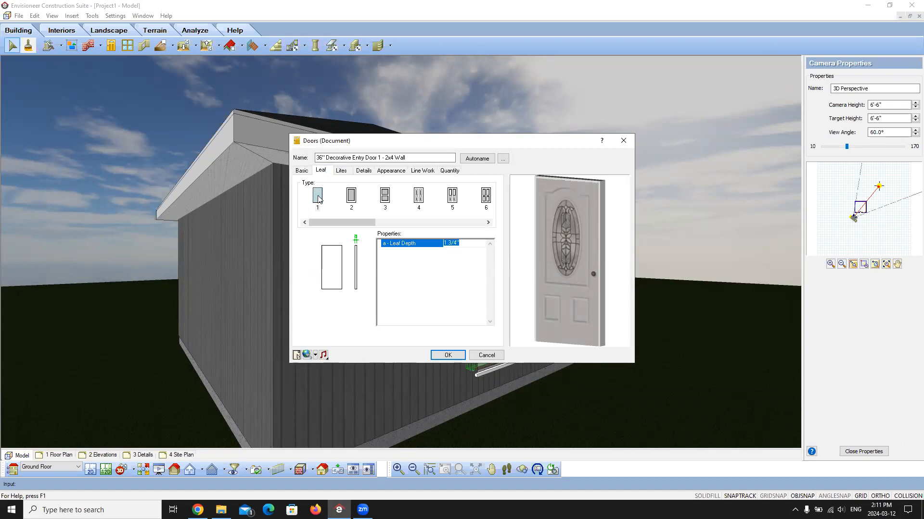
left_click(391, 171)
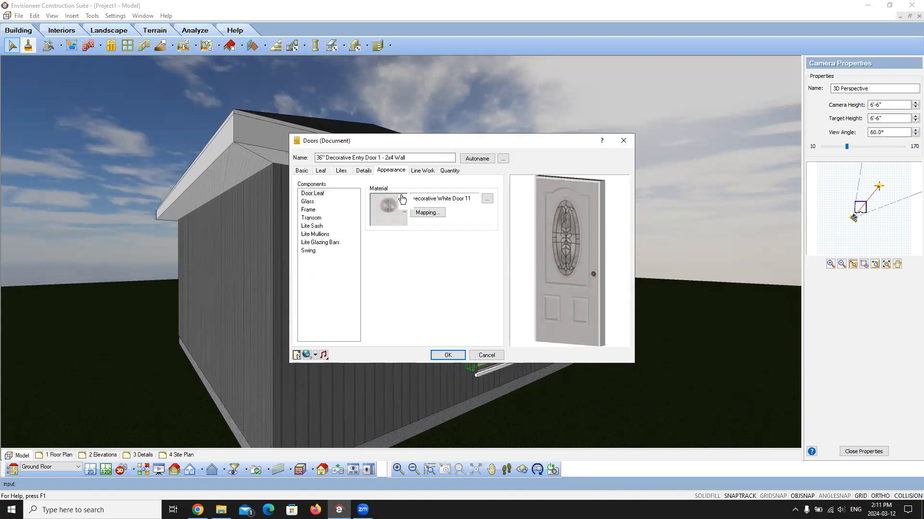
left_click(384, 207)
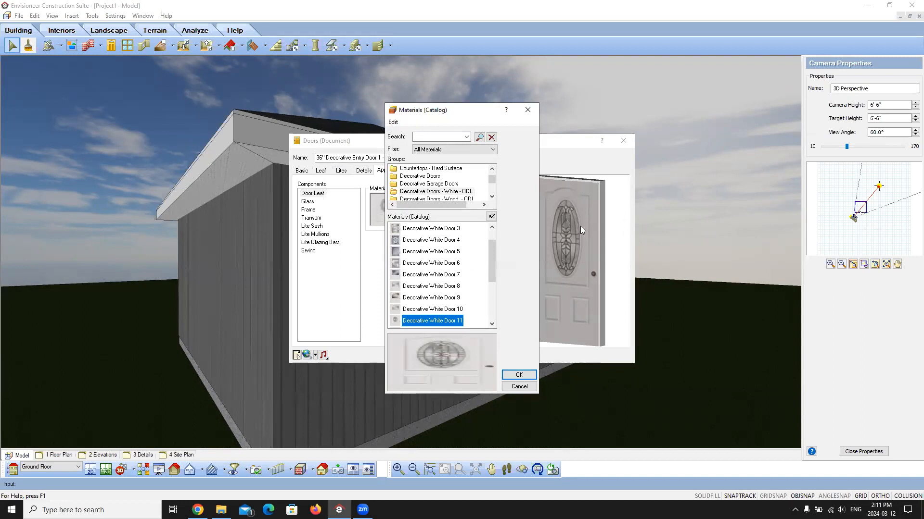
Step: Inspect the texture map settings of the Decorative White Door 19 material, leaving them unchanged
scroll(447, 279, "down", 3)
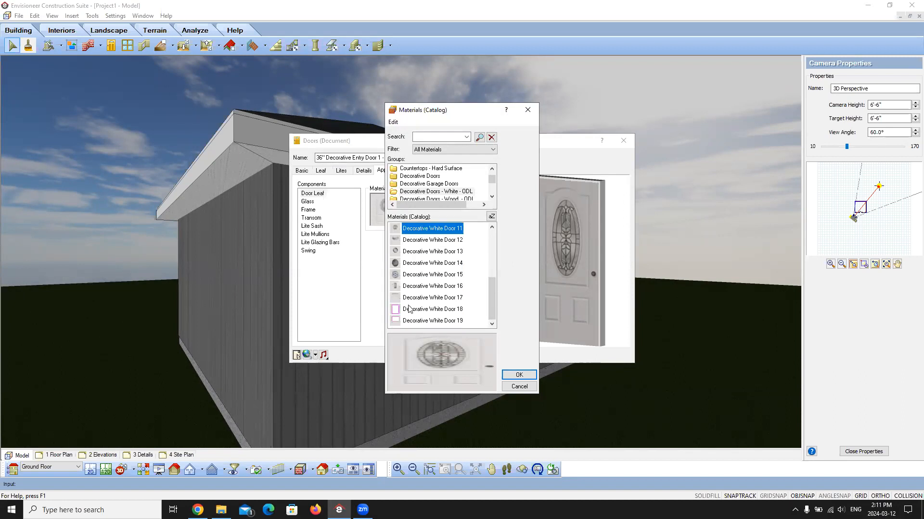
left_click(413, 321)
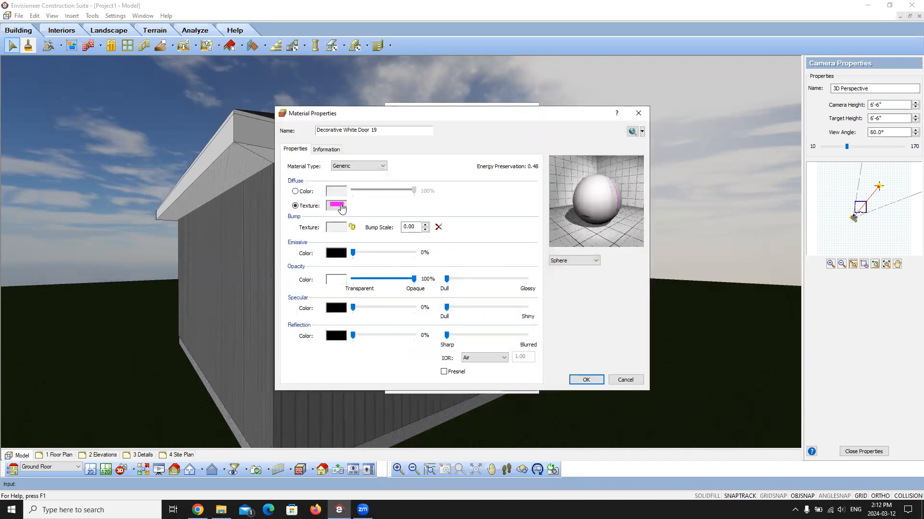
left_click(341, 206)
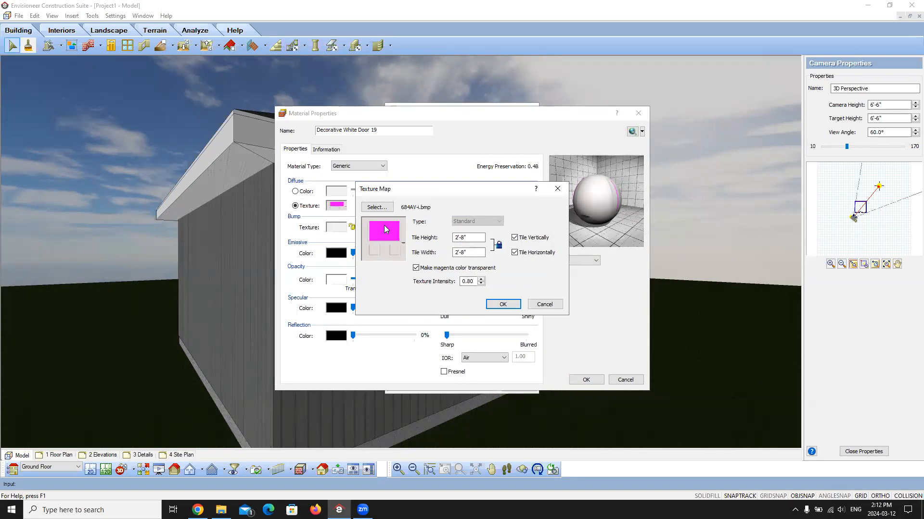
left_click(543, 306)
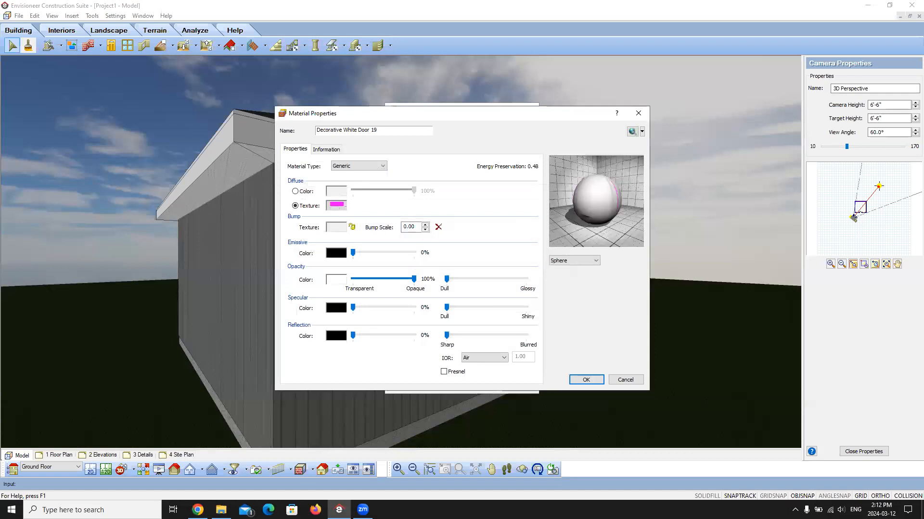
Step: Switch to File Explorer, open the Envisioneer 16 Textures folder and sort its files by type
left_click(221, 509)
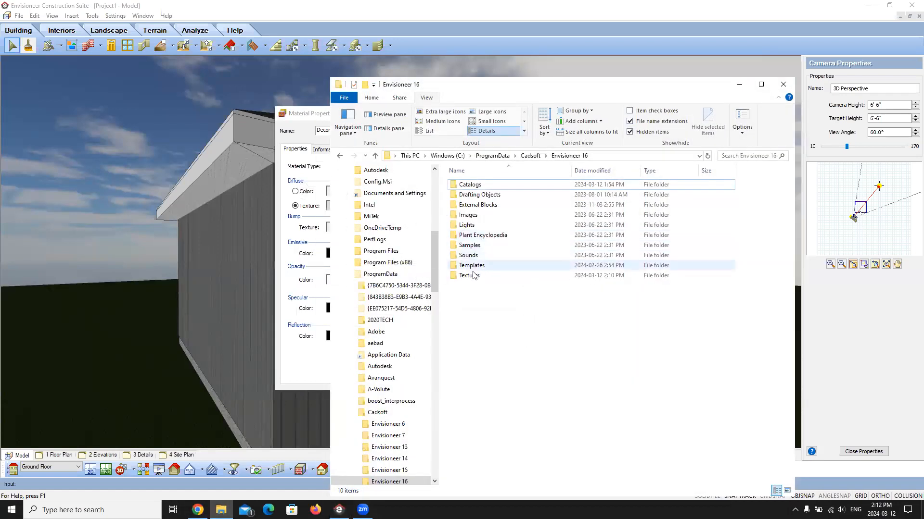
left_click(473, 275)
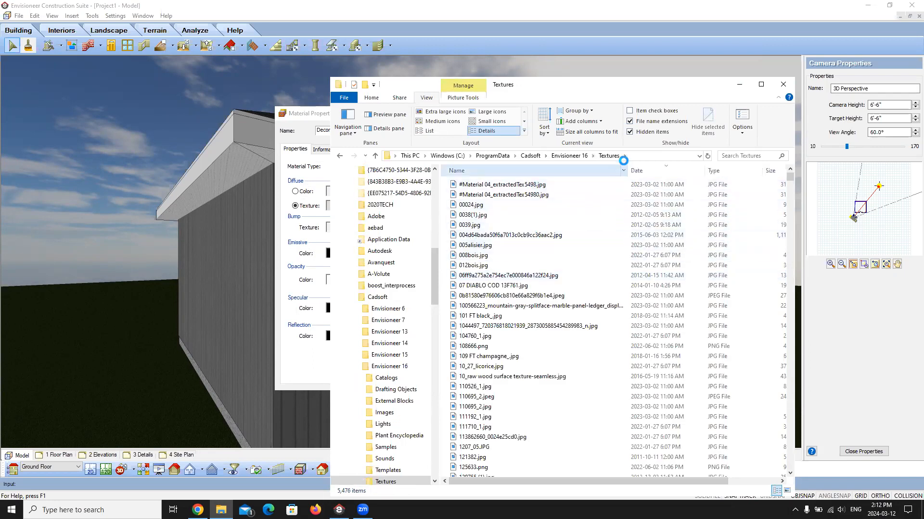
left_click(731, 172)
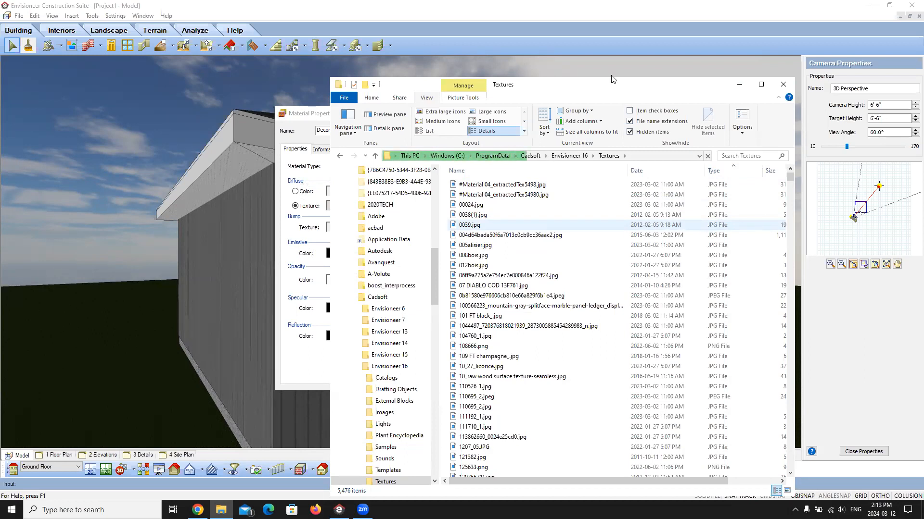
left_click_drag(616, 87, 556, 69)
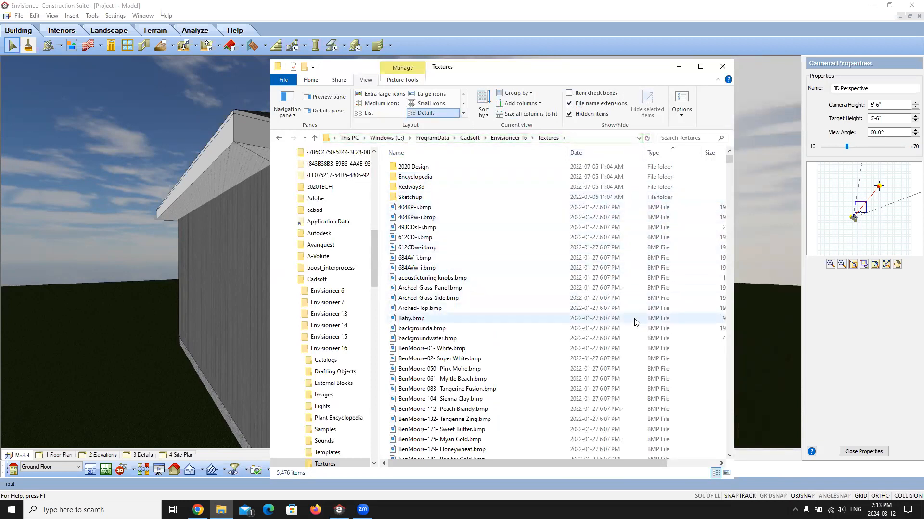
Step: Browse the BMP files in the Textures folder for the door material's texture image
scroll(635, 323, "down", 20)
scroll(656, 335, "down", 20)
scroll(656, 352, "down", 20)
scroll(655, 353, "down", 9)
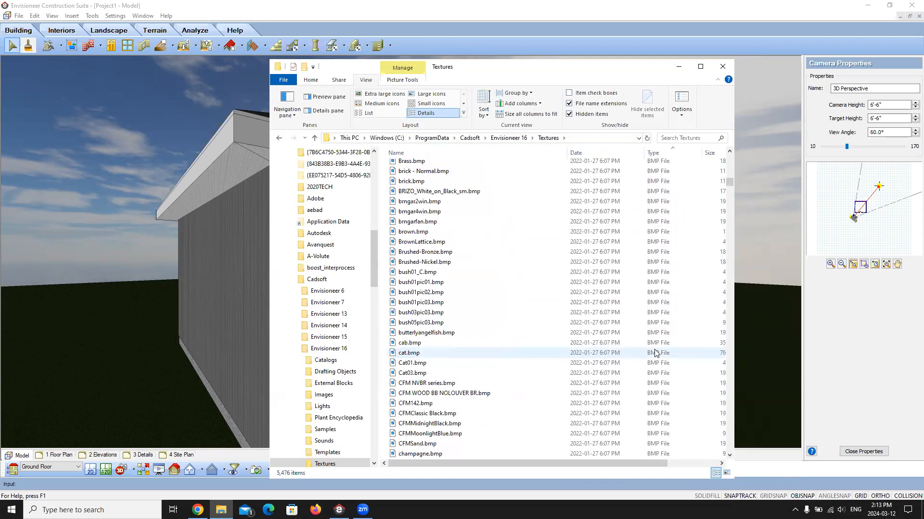
scroll(655, 354, "down", 20)
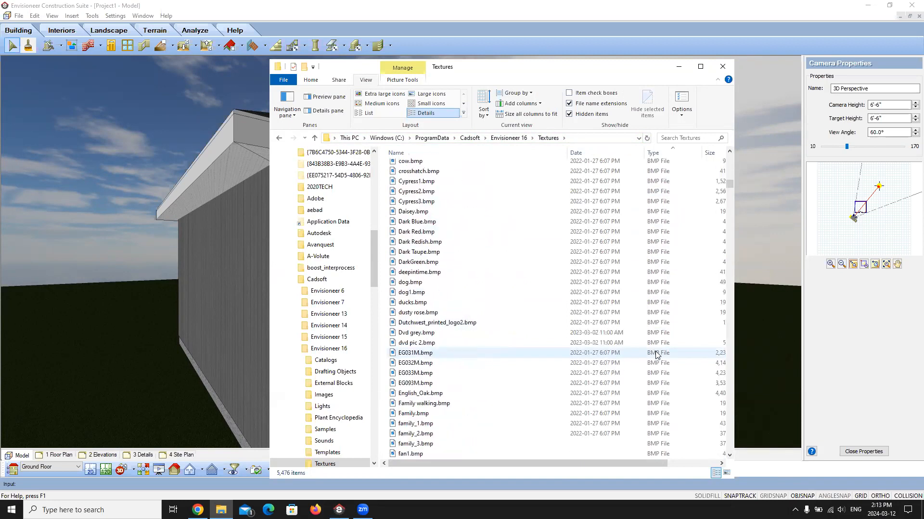
scroll(656, 354, "down", 8)
scroll(658, 356, "down", 15)
scroll(658, 356, "down", 13)
scroll(659, 359, "down", 4)
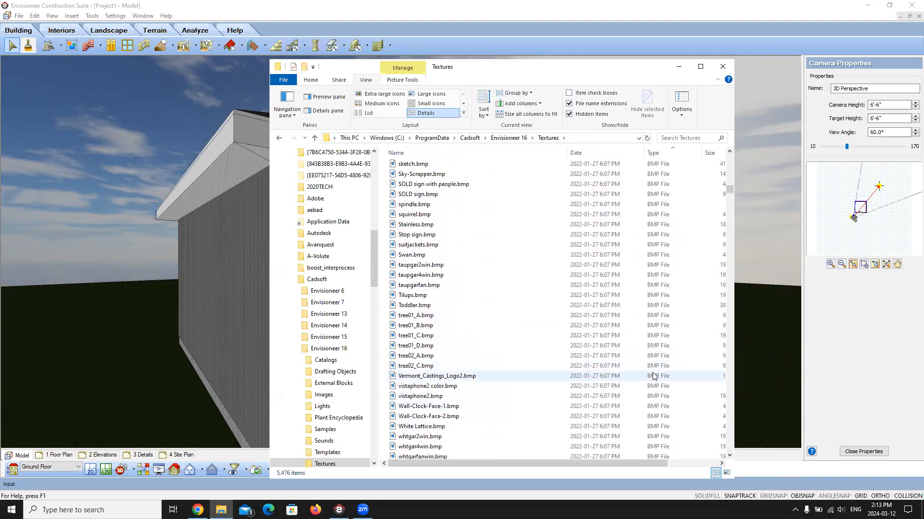
Step: Return to Envisioneer and check which image file the Decorative White Door 19 diffuse texture uses, leaving its texture map unchanged
left_click(678, 66)
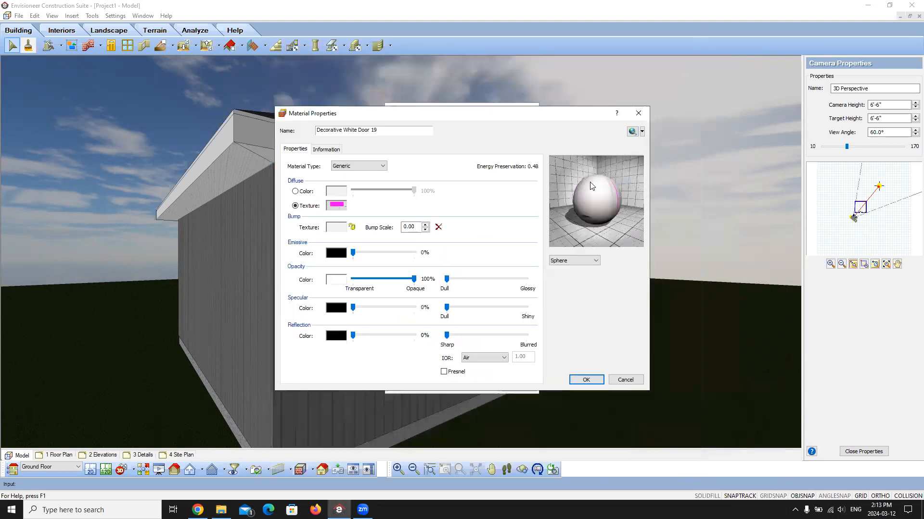
left_click(336, 206)
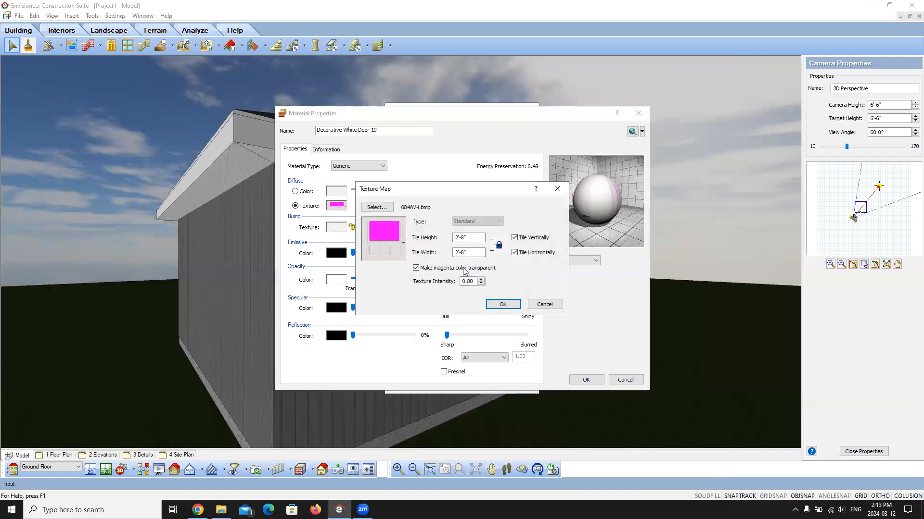
left_click(544, 304)
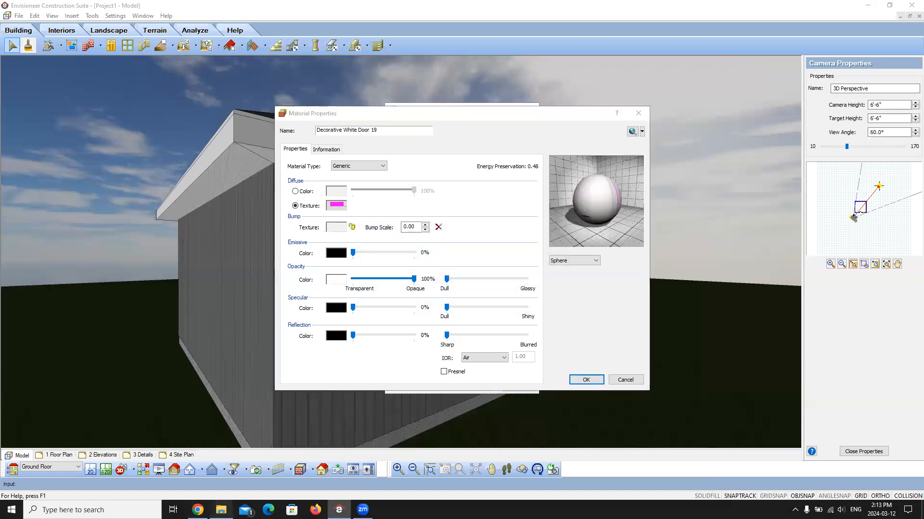
Step: Switch back to File Explorer, find 684AV-i.bmp in the Textures folder and open it in Paint
left_click(221, 510)
left_click_drag(725, 189, 727, 157)
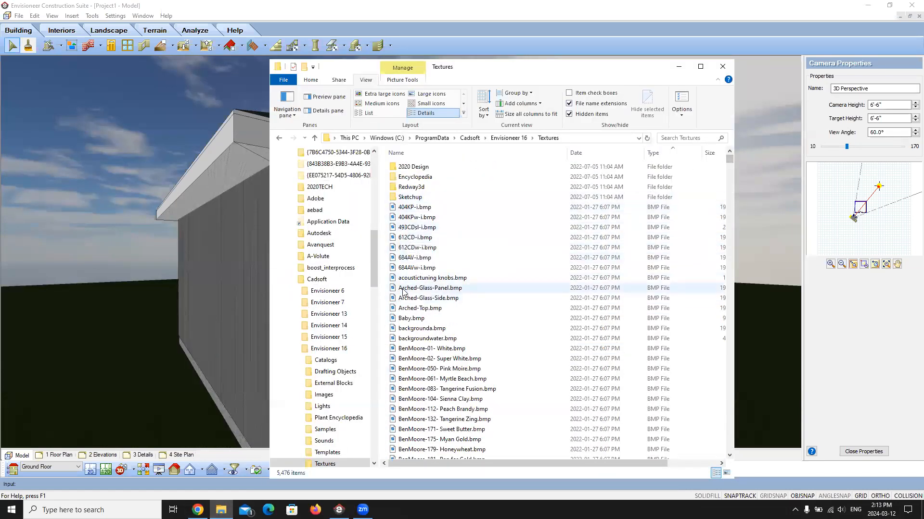
left_click(410, 258)
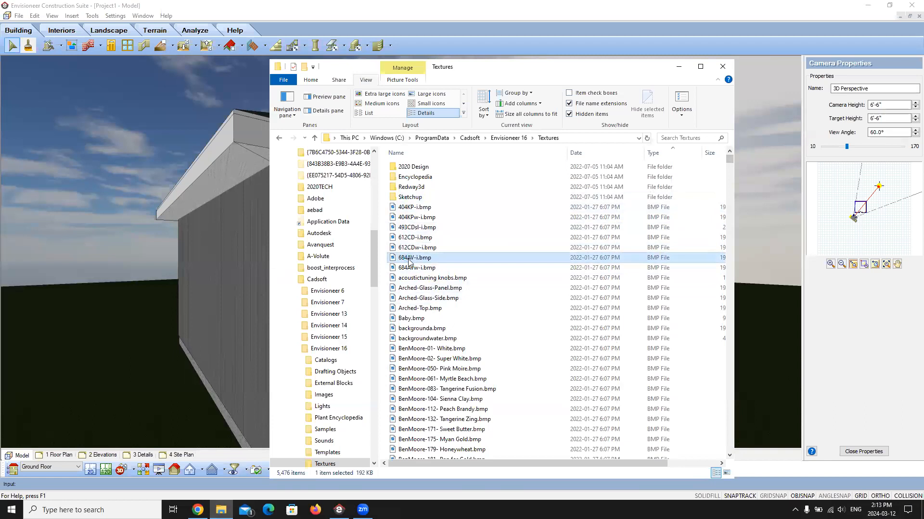
right_click(410, 260)
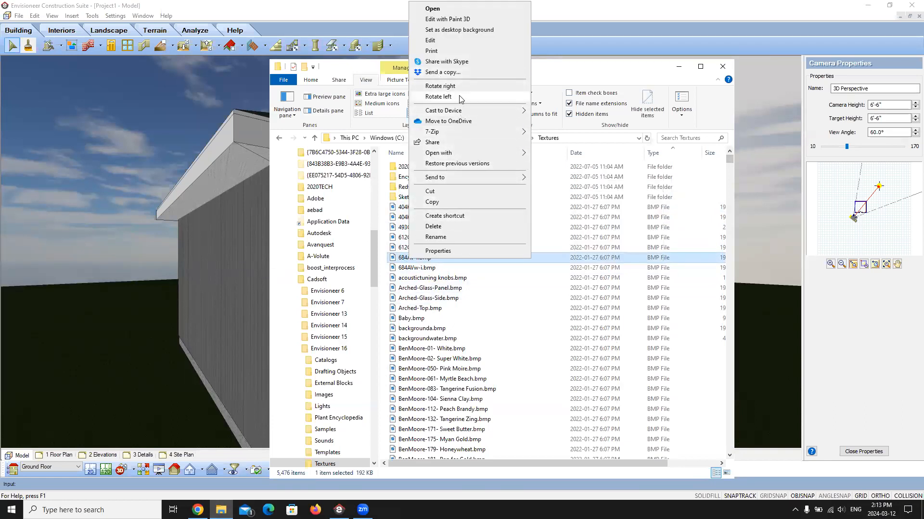
mouse_move(529, 157)
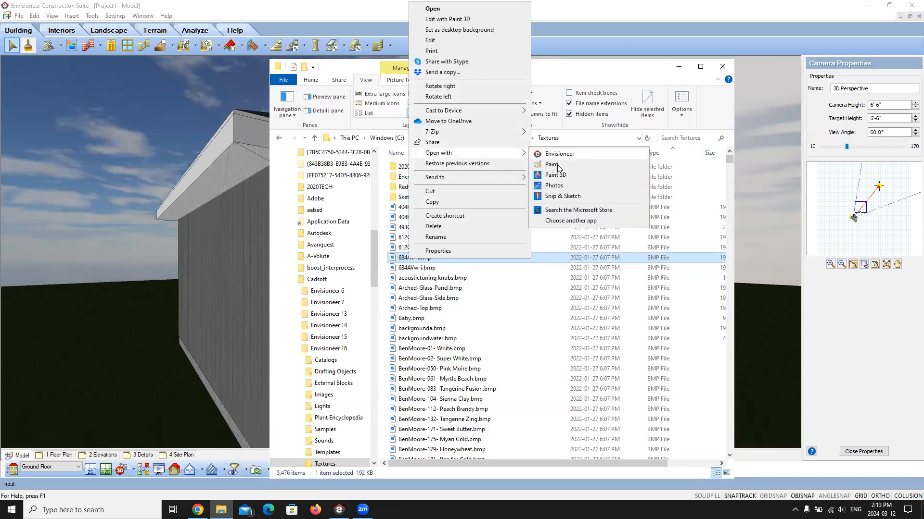
left_click(561, 153)
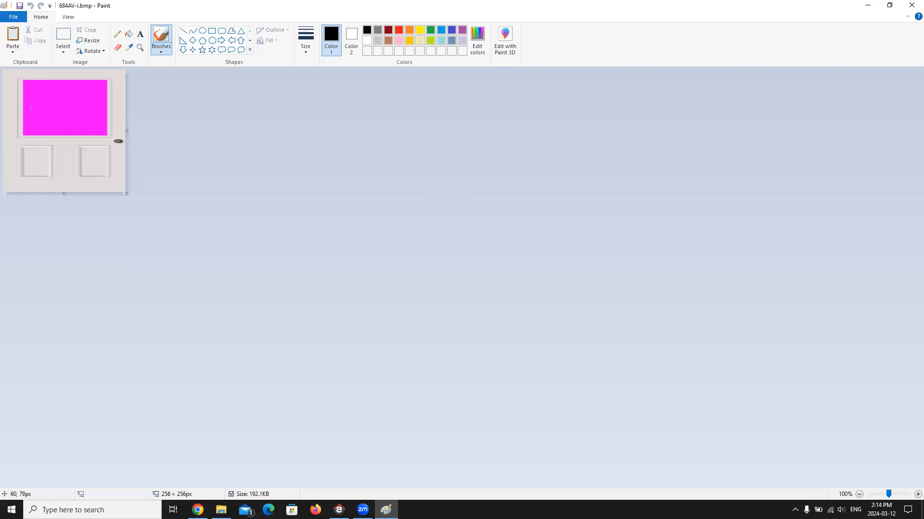
Step: Sample the magenta of the door's glass area, inspect its RGB values in the colour editor, and close Paint
left_click(130, 48)
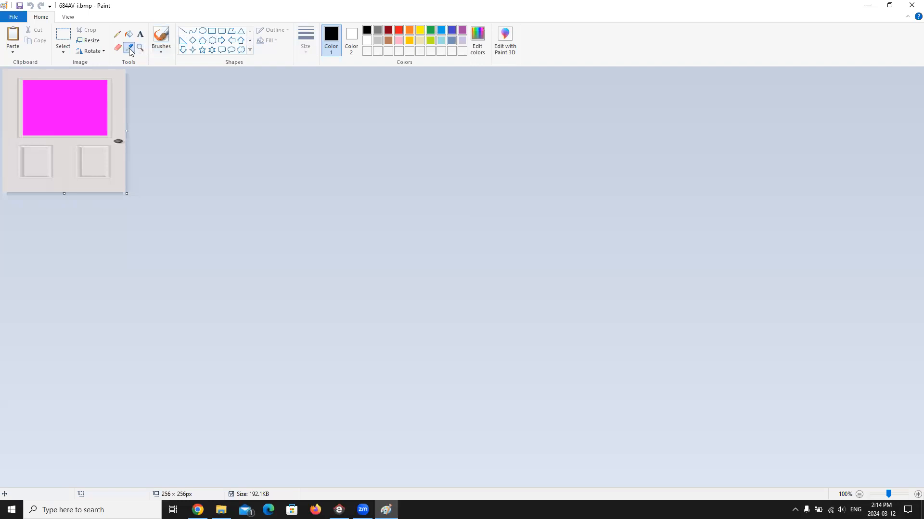
left_click(70, 99)
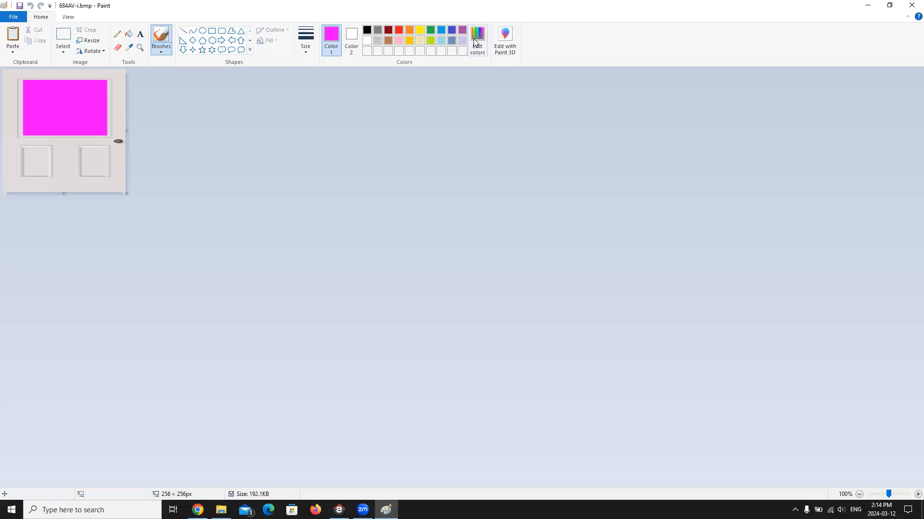
left_click(476, 40)
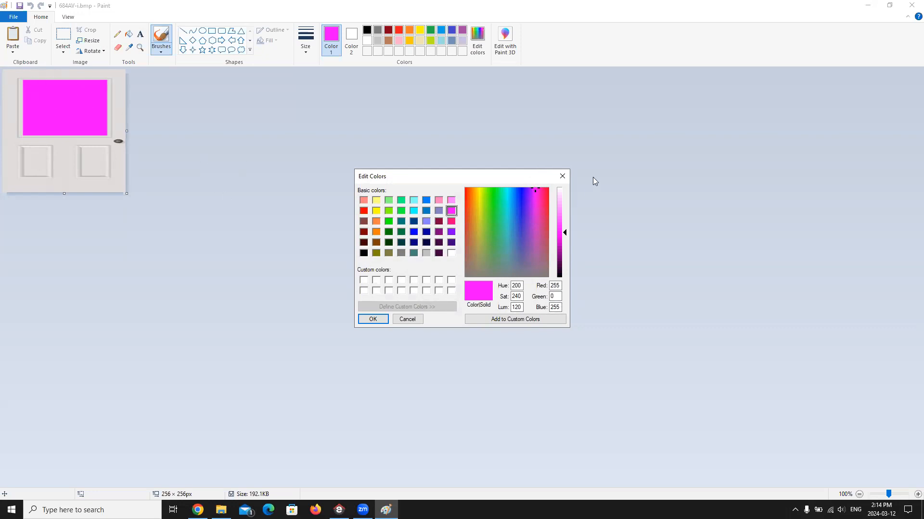
left_click(563, 176)
left_click(910, 5)
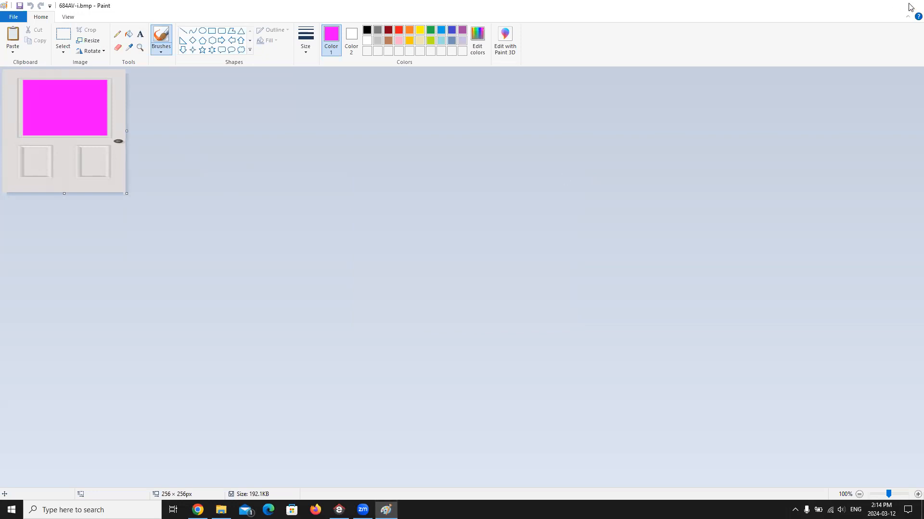
Step: Close File Explorer and cancel out of the material properties, material catalog and door properties in Envisioneer
left_click(722, 66)
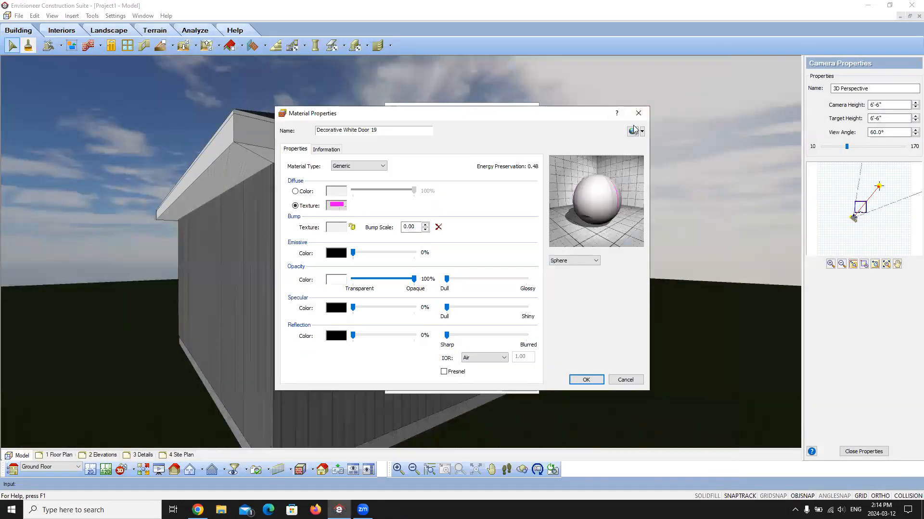
left_click(621, 381)
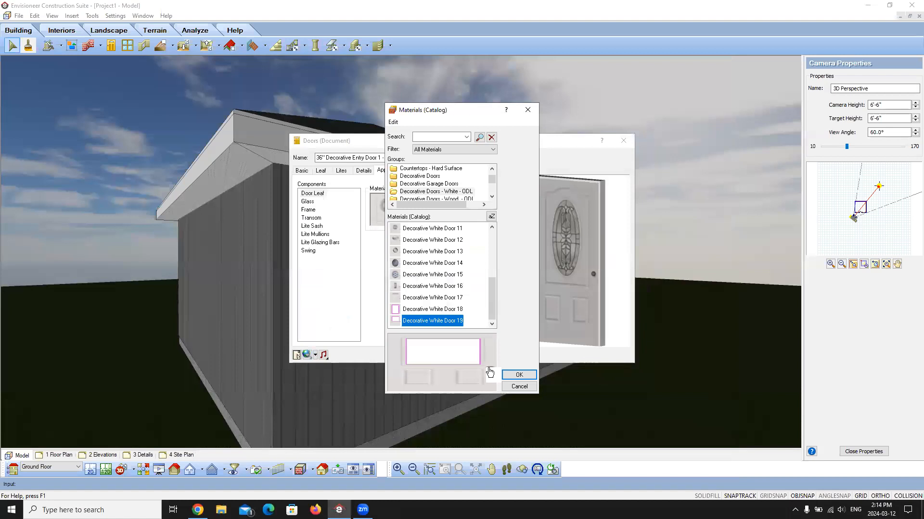
left_click(520, 387)
left_click(486, 356)
left_click(607, 215)
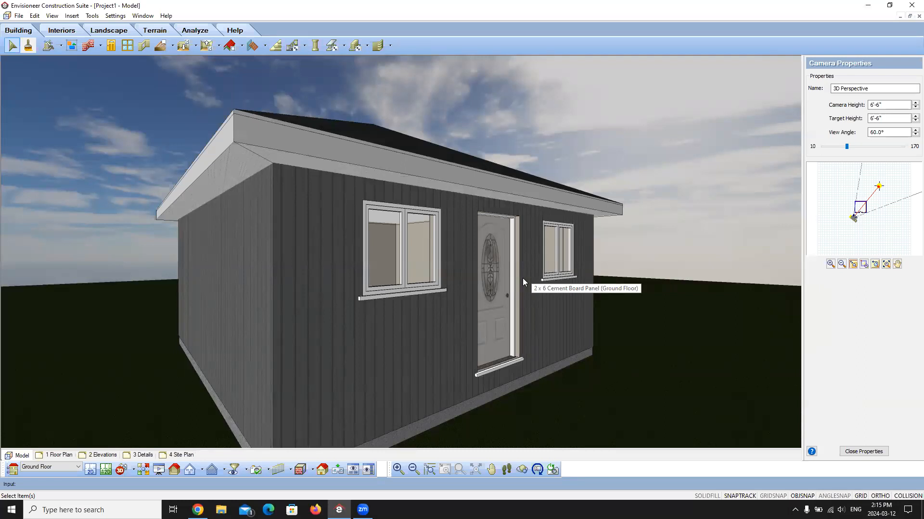
Step: Open the catalog's Library Manager and show its Materials library
left_click(19, 17)
mouse_move(40, 113)
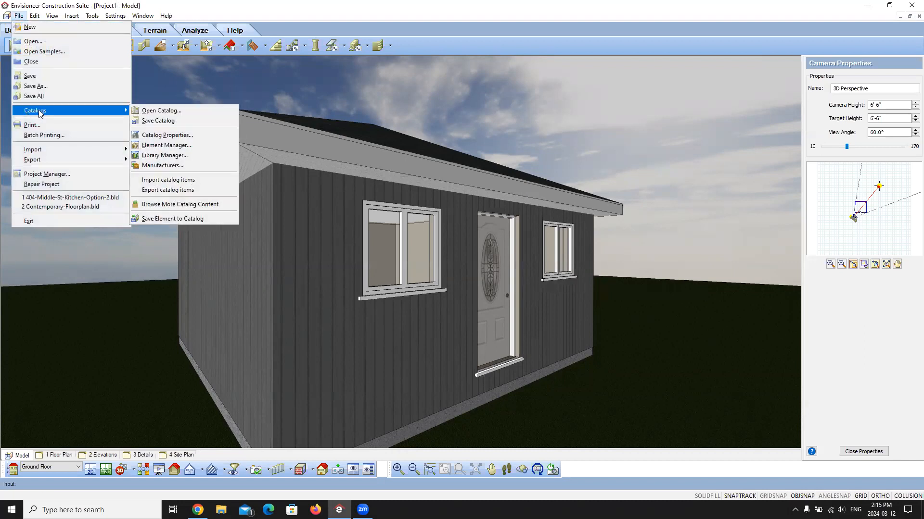
left_click(185, 155)
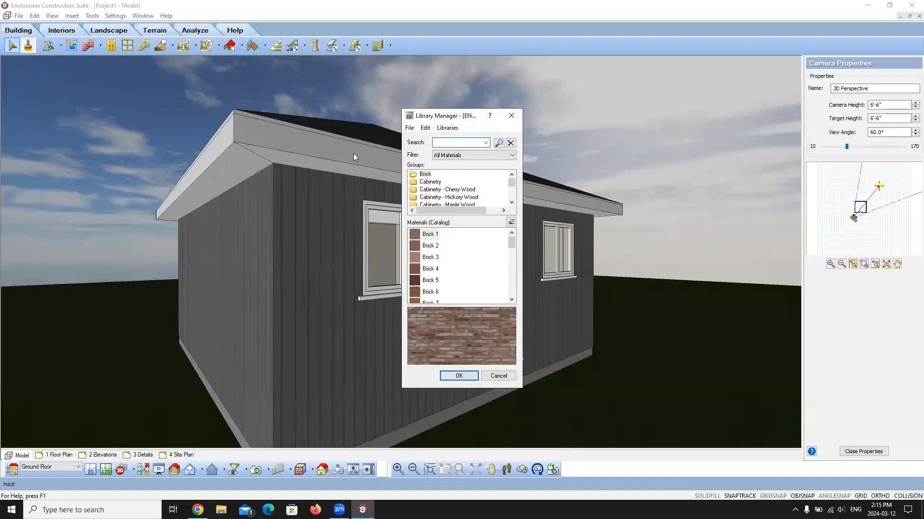
left_click(452, 128)
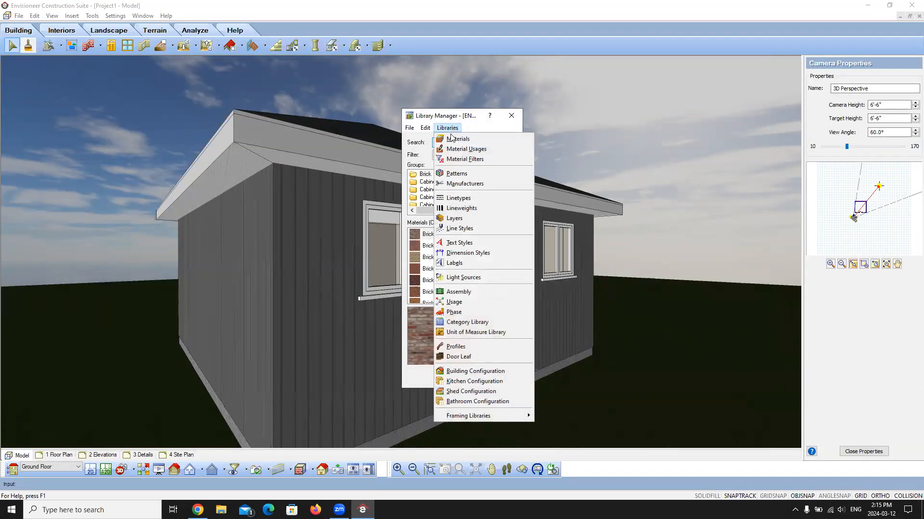
left_click(455, 139)
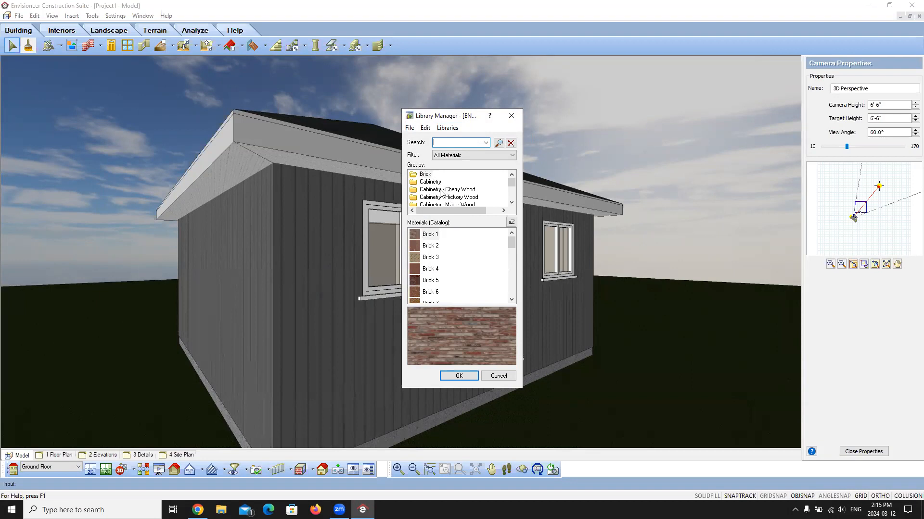
Step: Add a new material in the Wood Panels group, starting from Board N Batten Blue
scroll(460, 192, "down", 2)
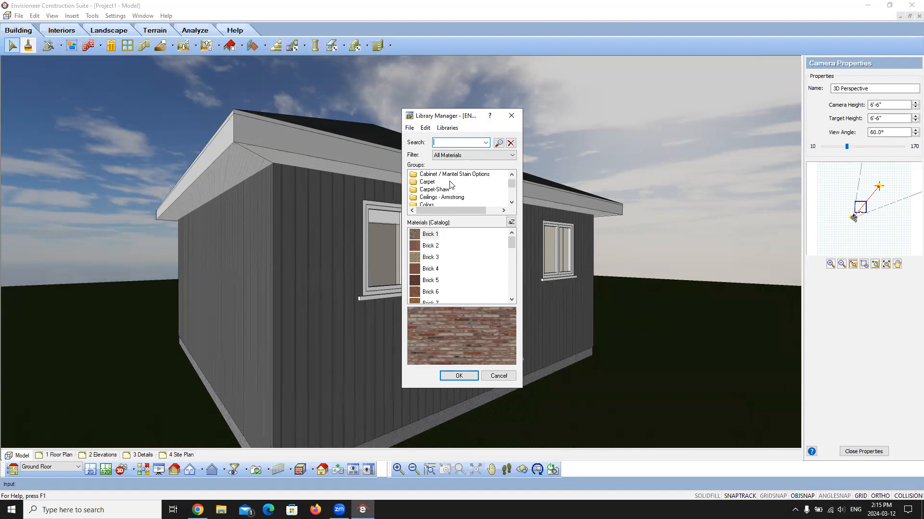
scroll(451, 184, "down", 6)
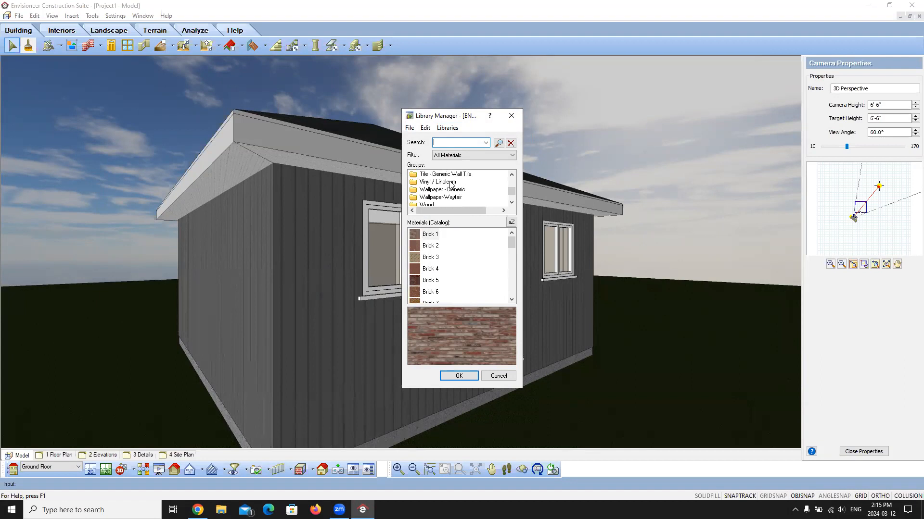
scroll(451, 185, "down", 3)
left_click(446, 191)
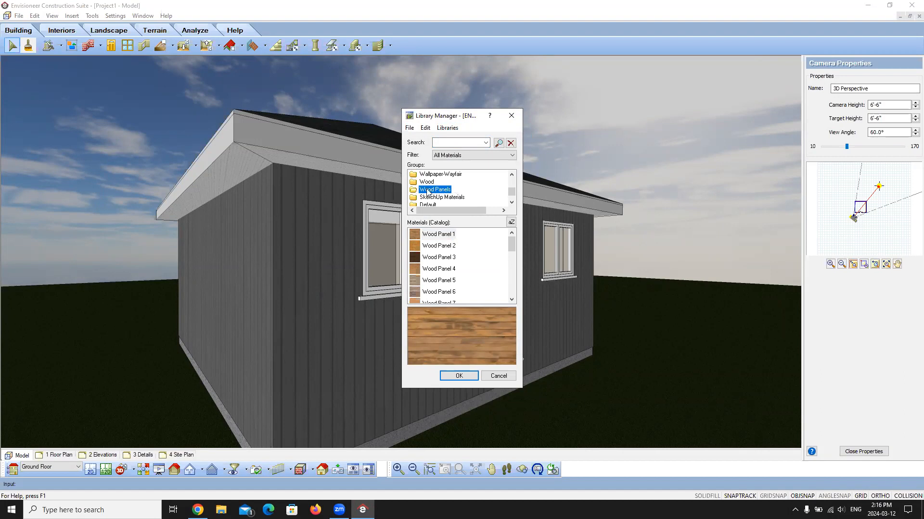
scroll(445, 265, "down", 6)
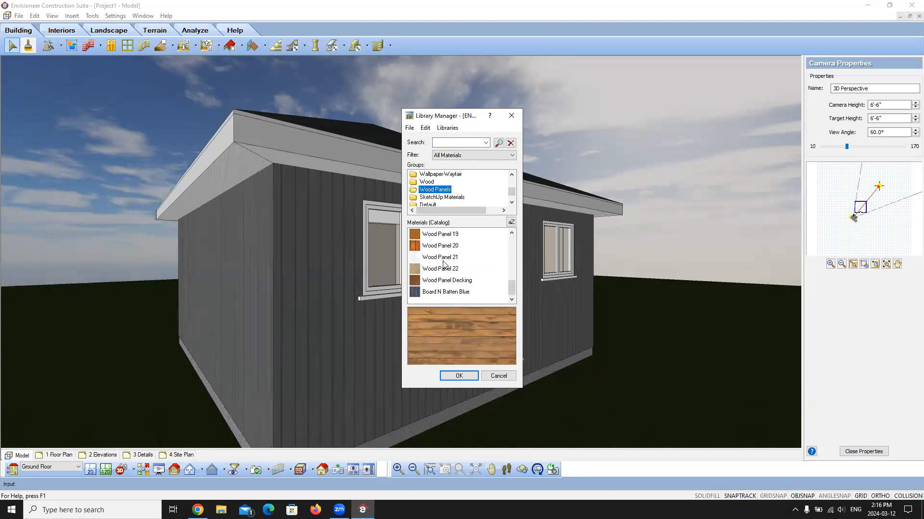
left_click(445, 292)
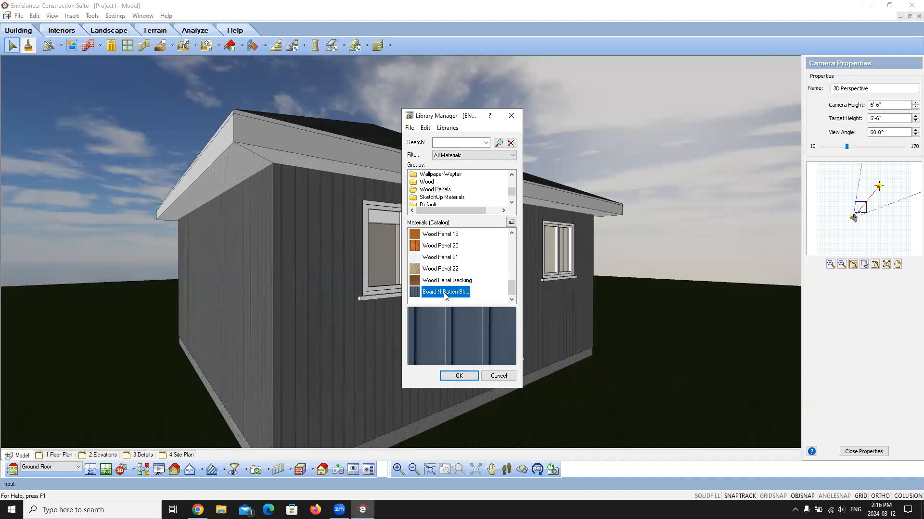
right_click(436, 295)
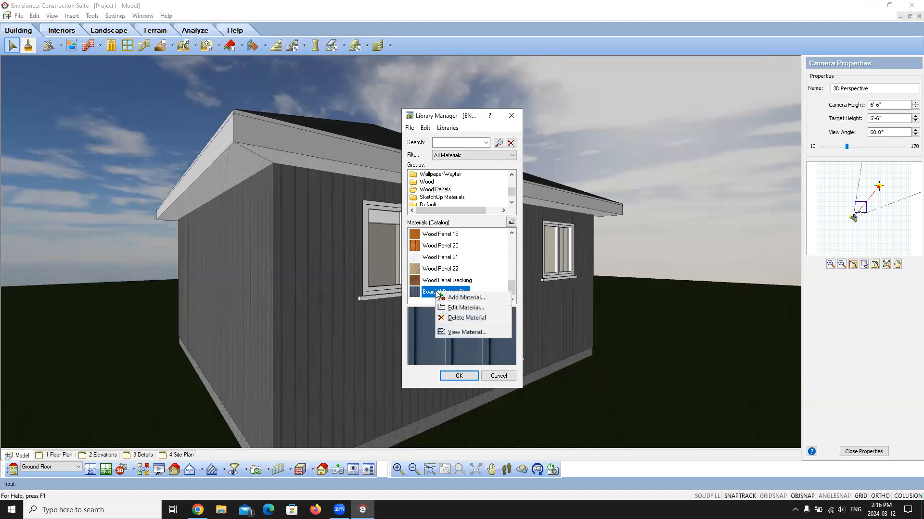
left_click(465, 299)
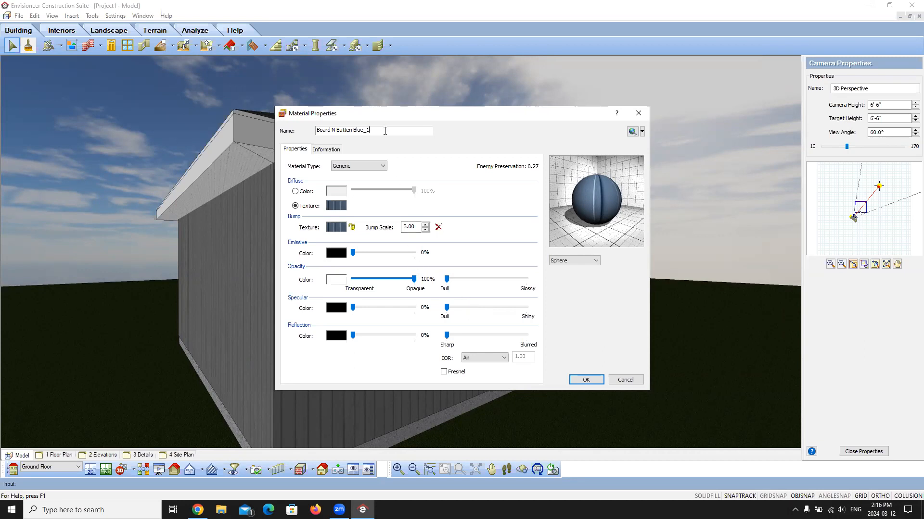
Step: Name the new material Board N Batten Grey Webinar
key("BackSpace")
key("BackSpace")
key("BackSpace")
key("BackSpace")
key("BackSpace")
key("BackSpace")
type("Grey Webinar")
Step: Try a solid diffuse colour for the new material, view the available colours and revert to the texture option
left_click(295, 192)
left_click(336, 191)
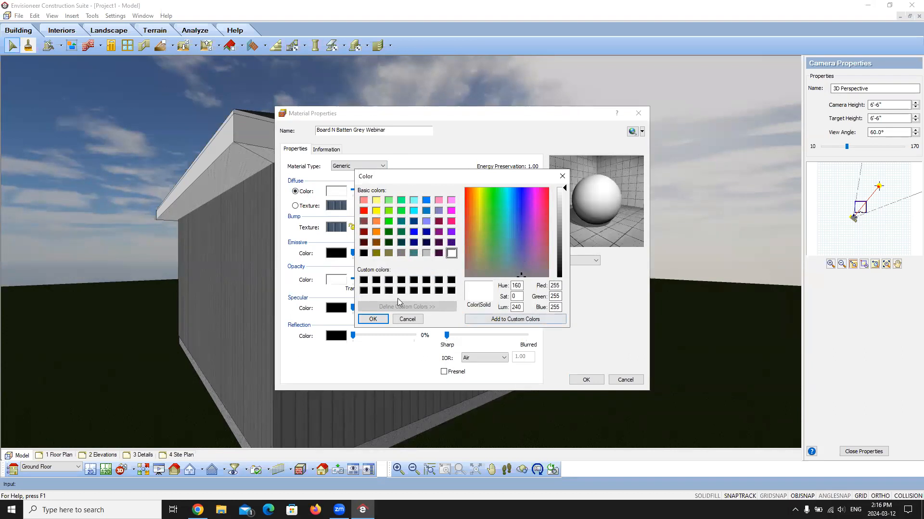
left_click(562, 176)
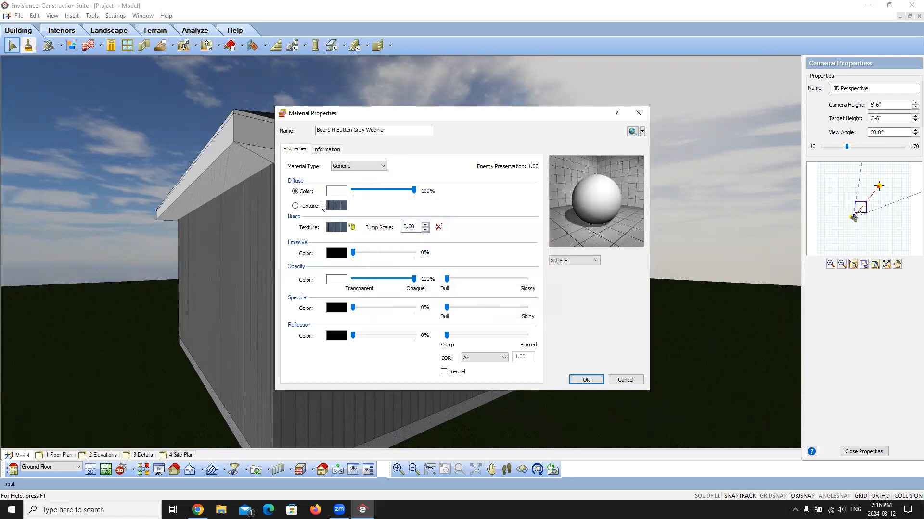
left_click(295, 206)
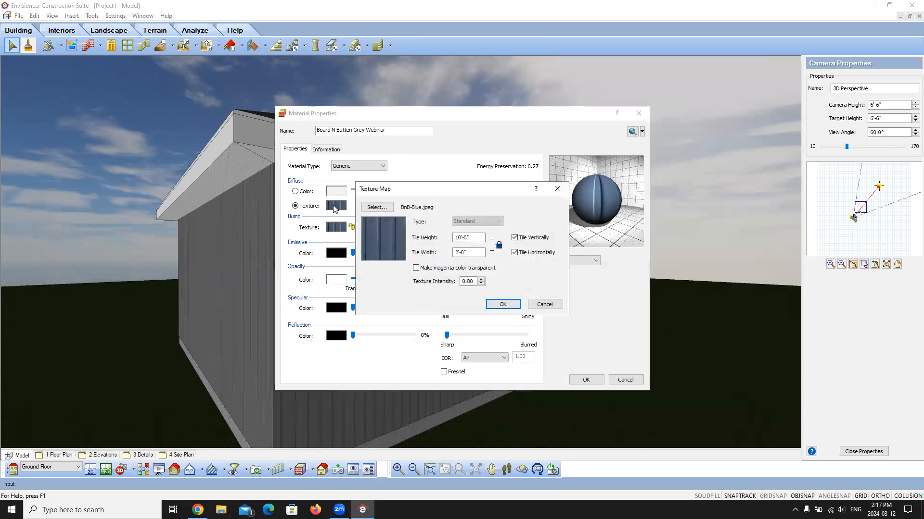
Step: Load Webinar-Board-N-Batten.jpg from the Envisioneer 16 Textures folder as the material's diffuse texture
left_click(376, 207)
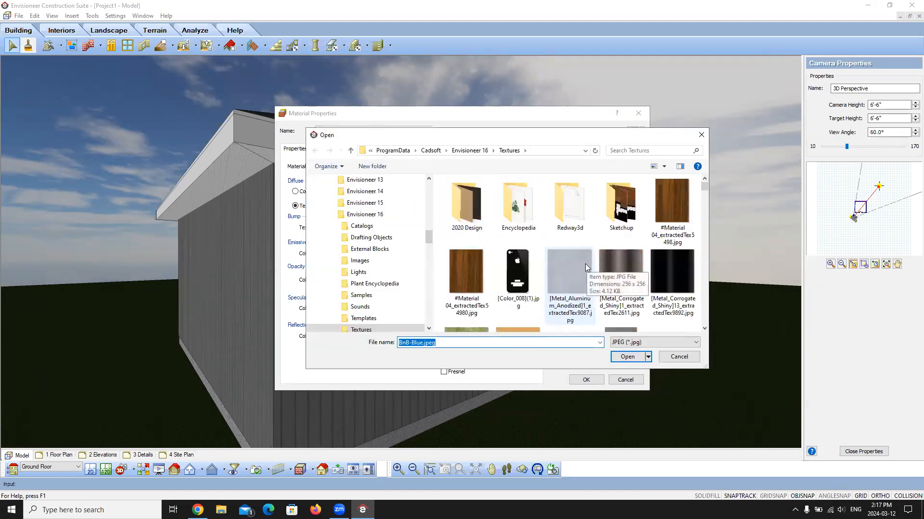
left_click(584, 263)
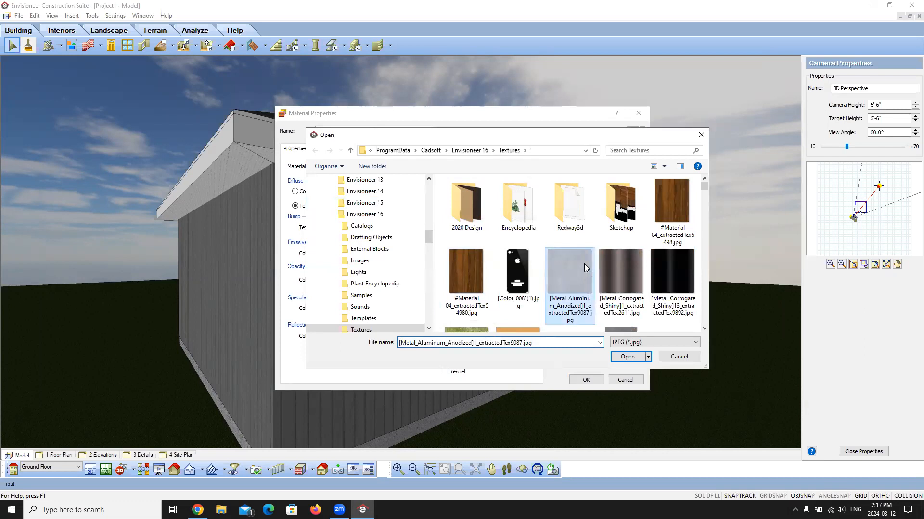
type("web")
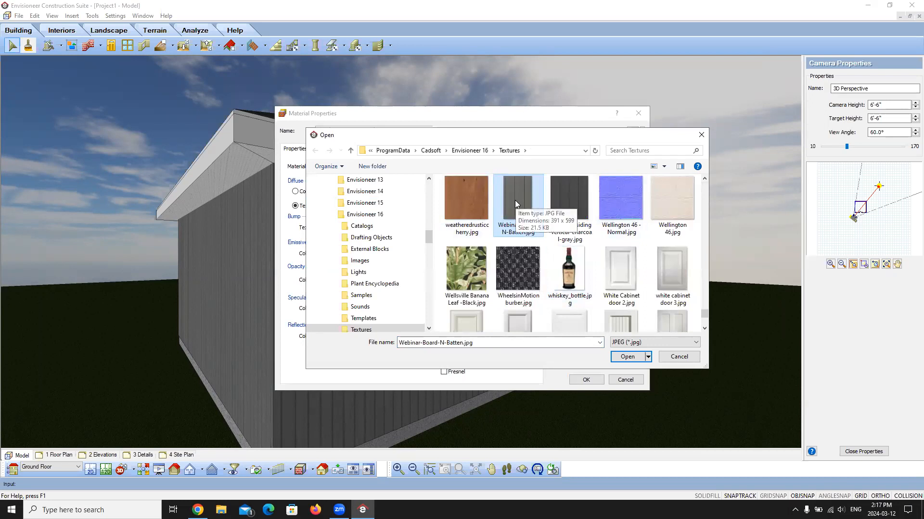
left_click(627, 356)
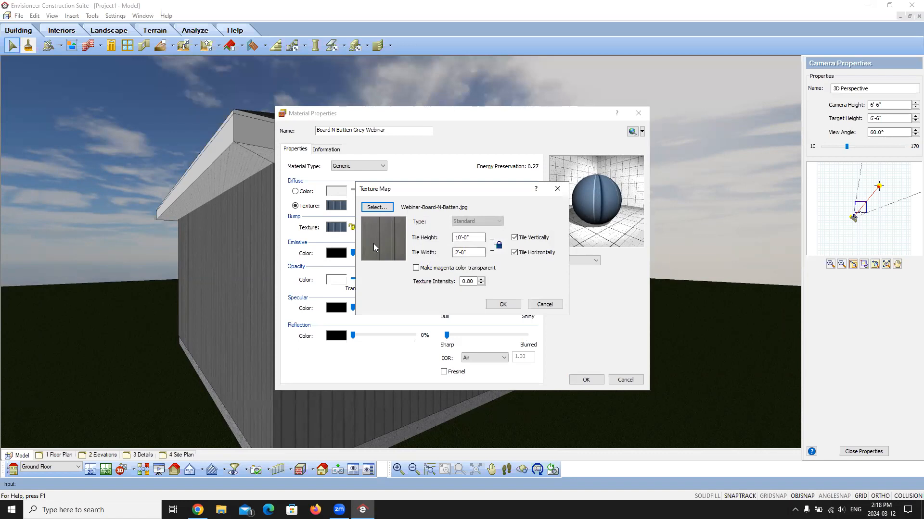
Step: Unlock the diffuse texture's aspect ratio, set its tile width to 32 inches and accept the texture map
left_click(478, 237)
left_click(473, 252)
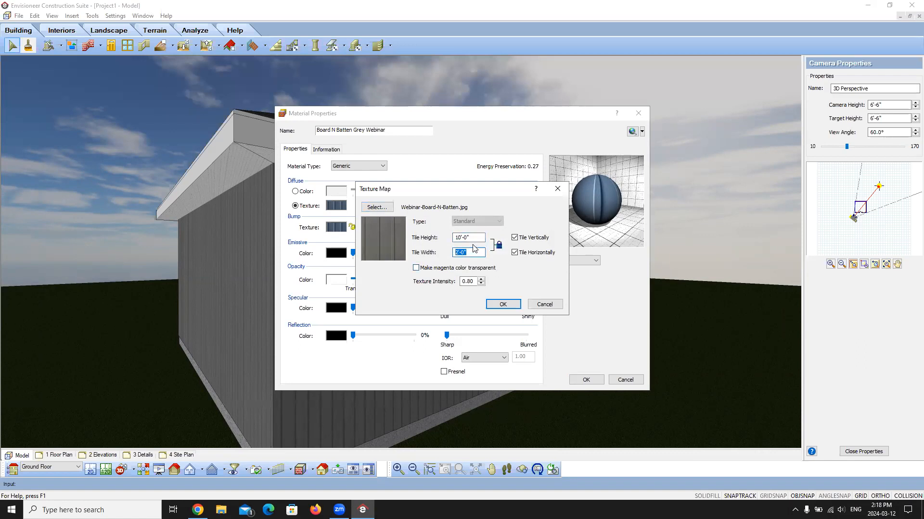
left_click(499, 246)
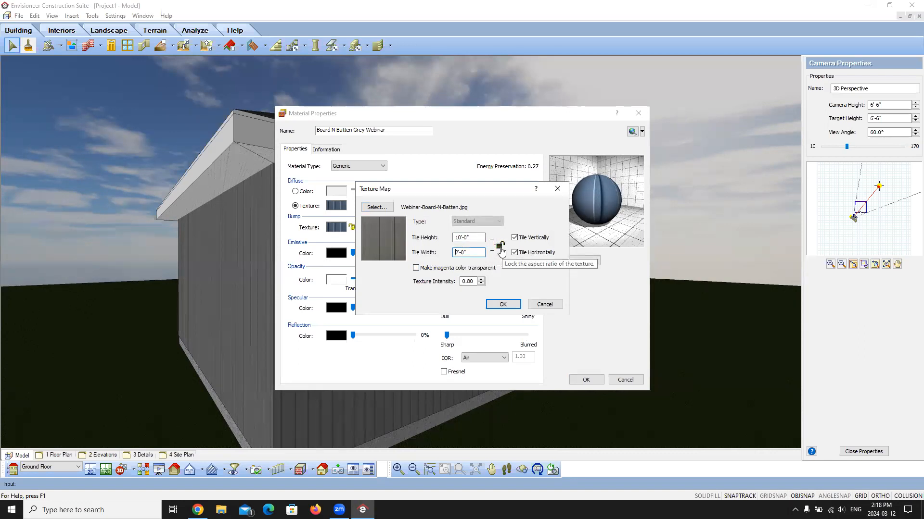
left_click_drag(473, 254, 430, 262)
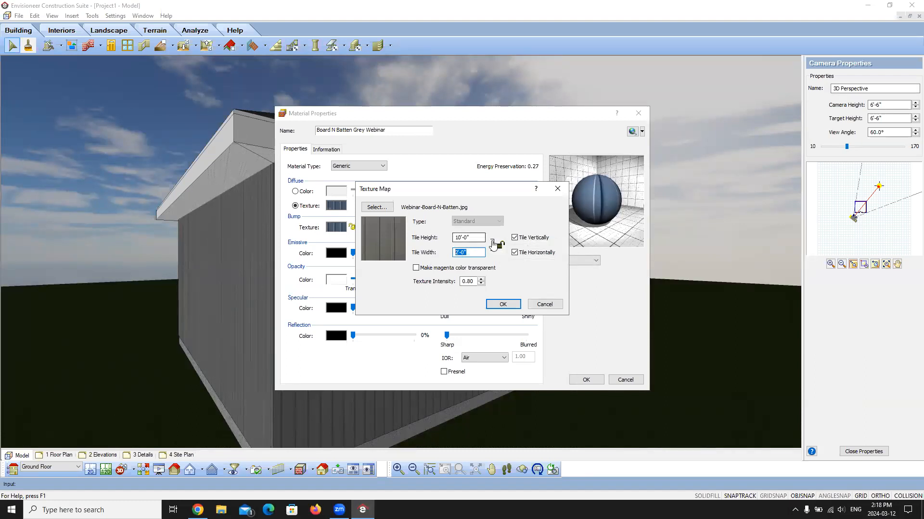
type("32")
left_click(476, 239)
left_click(503, 304)
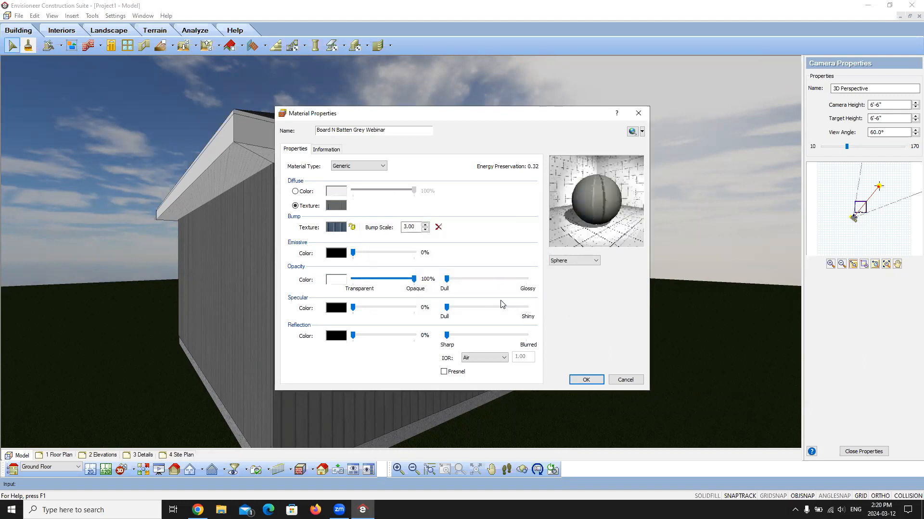
Step: Replace the material's bump texture with Webinar-Board-N-Batten.jpg
left_click(337, 225)
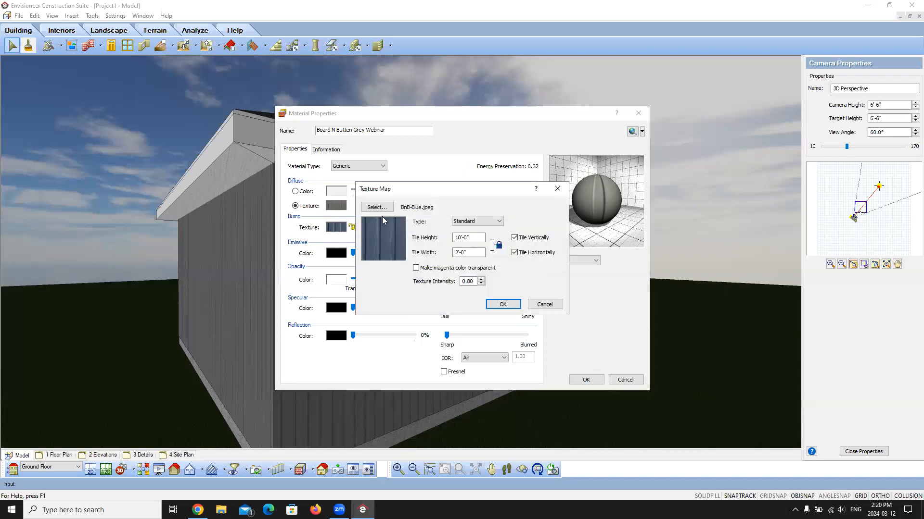
left_click(375, 208)
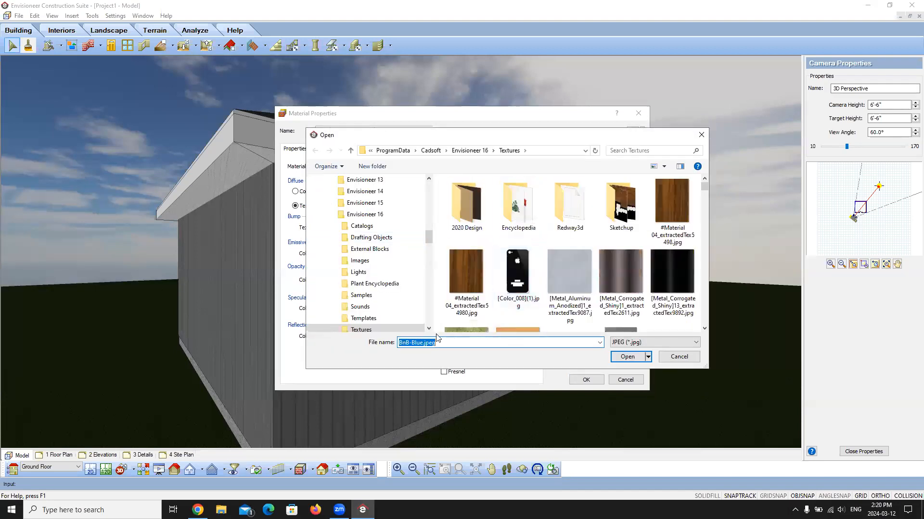
type("web")
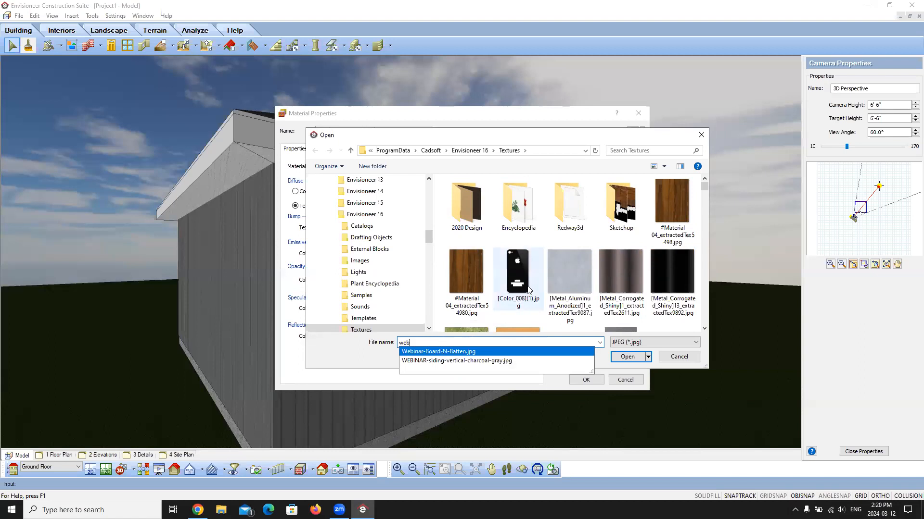
left_click(442, 351)
key("Return")
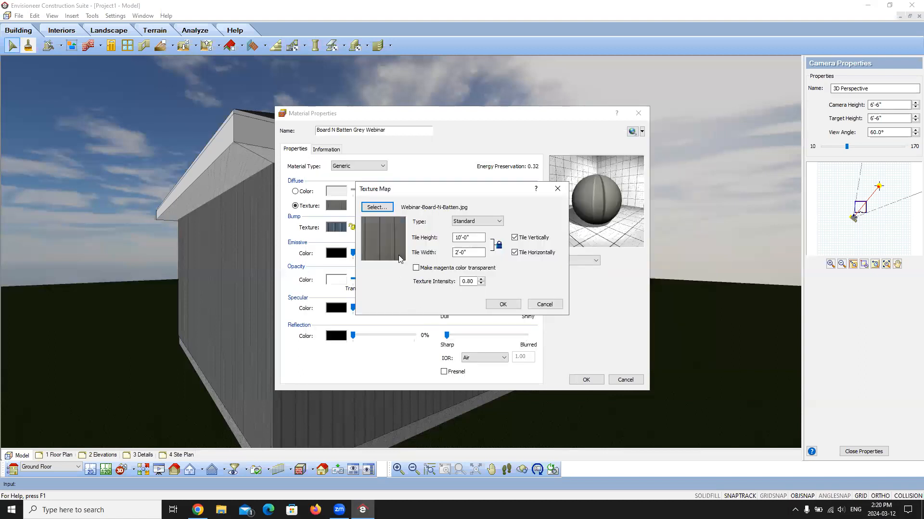
Step: Unlock the bump texture's aspect ratio, set its tile width to 32 inches and accept the texture map
left_click(499, 245)
left_click_drag(476, 250, 423, 256)
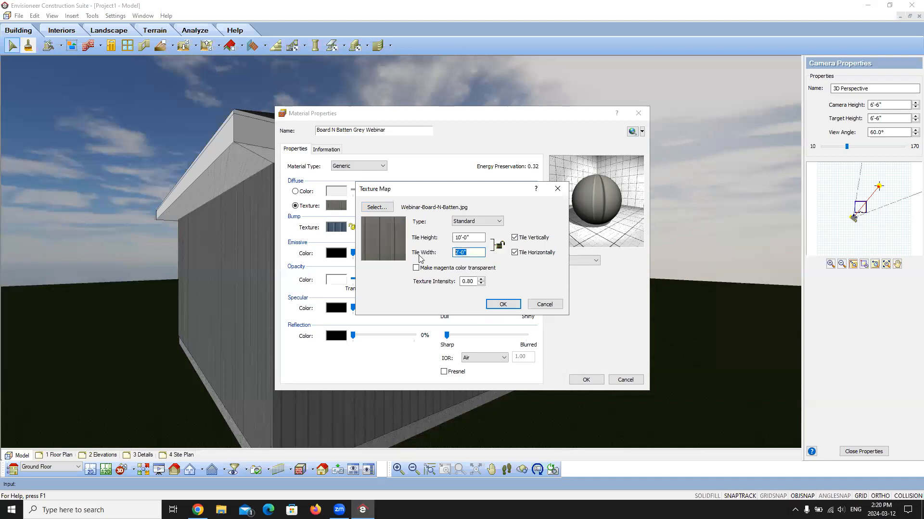
type("32")
left_click(476, 238)
left_click(503, 304)
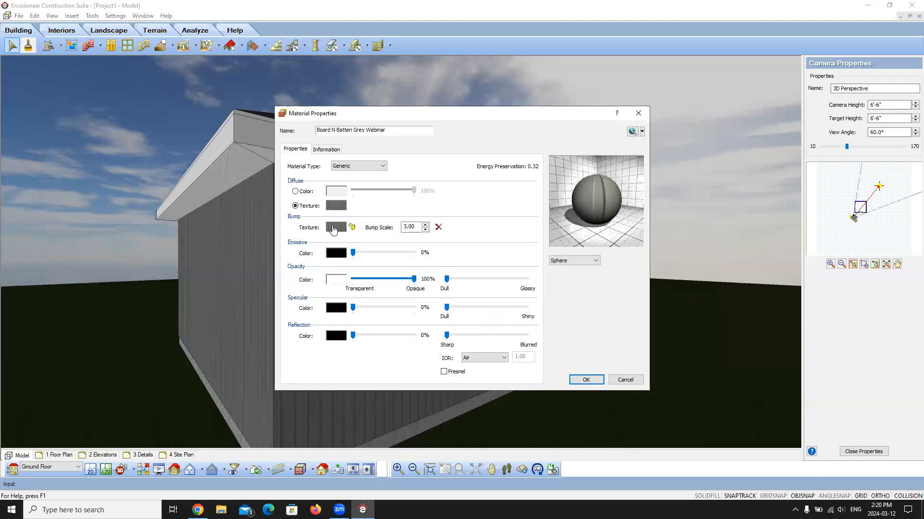
Step: Check the bump scale adjustment, look for normal maps among the texture files by searching for "normal" and browsing, and leave without choosing one
left_click(426, 230)
left_click(425, 230)
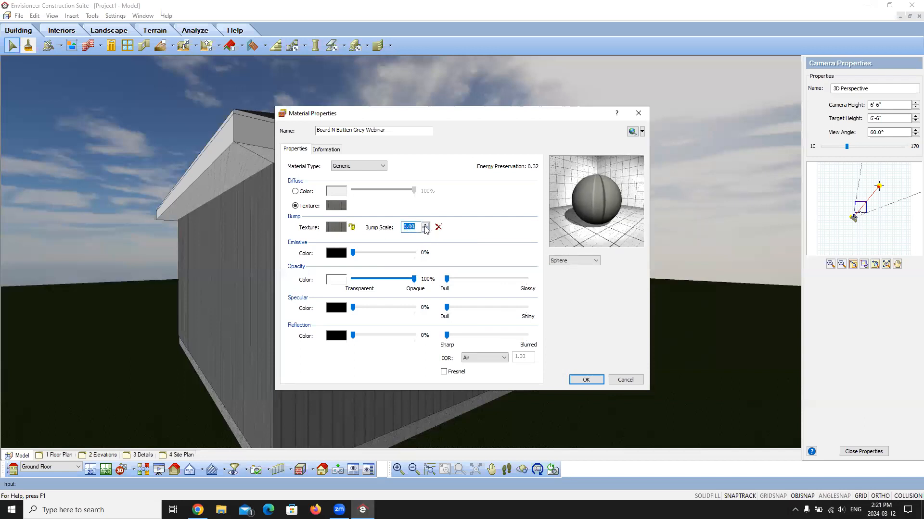
left_click(425, 226)
left_click(425, 226)
left_click(333, 233)
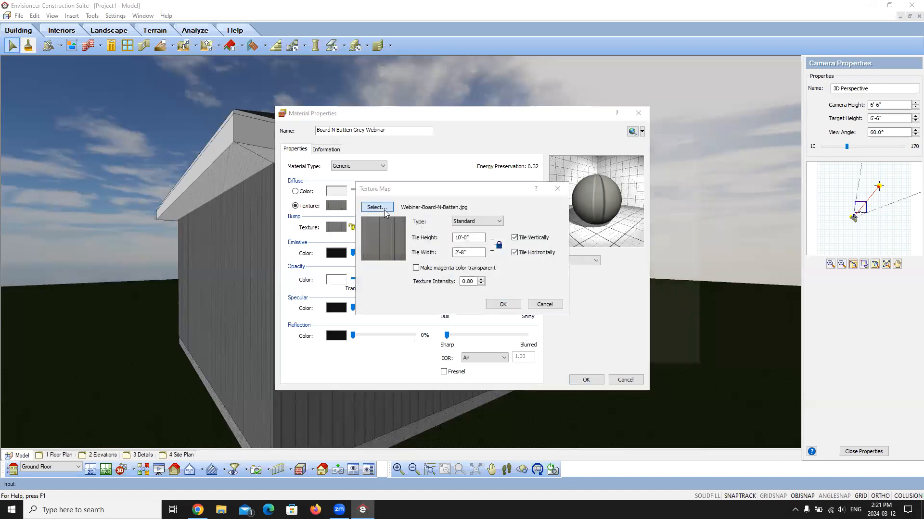
left_click(377, 207)
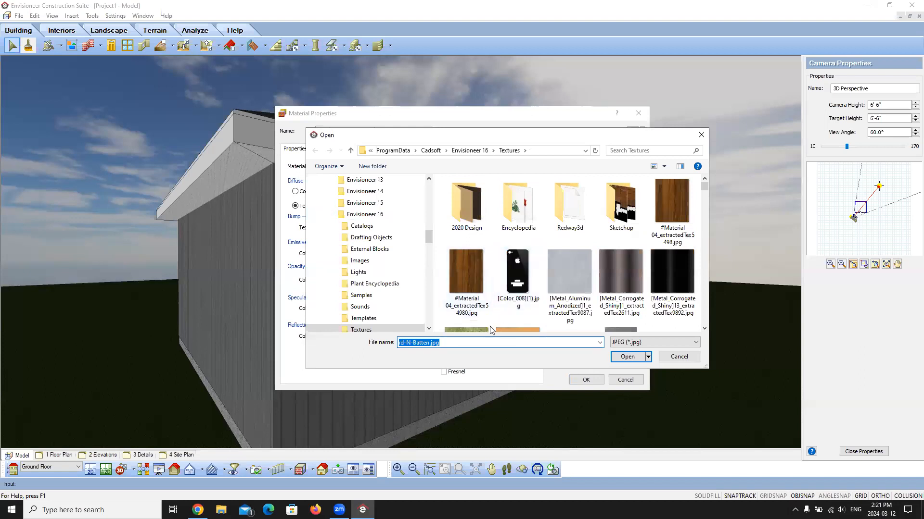
type("norma")
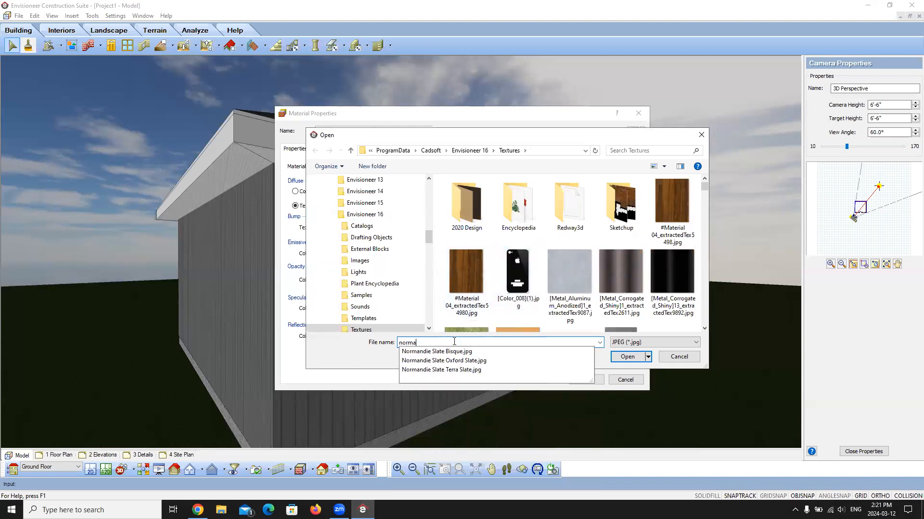
type("l")
key("BackSpace")
type("l")
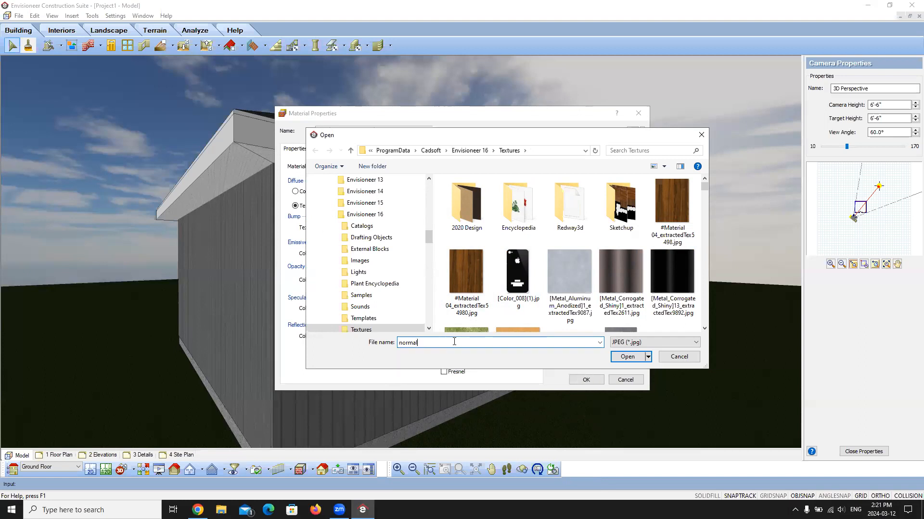
key("Return")
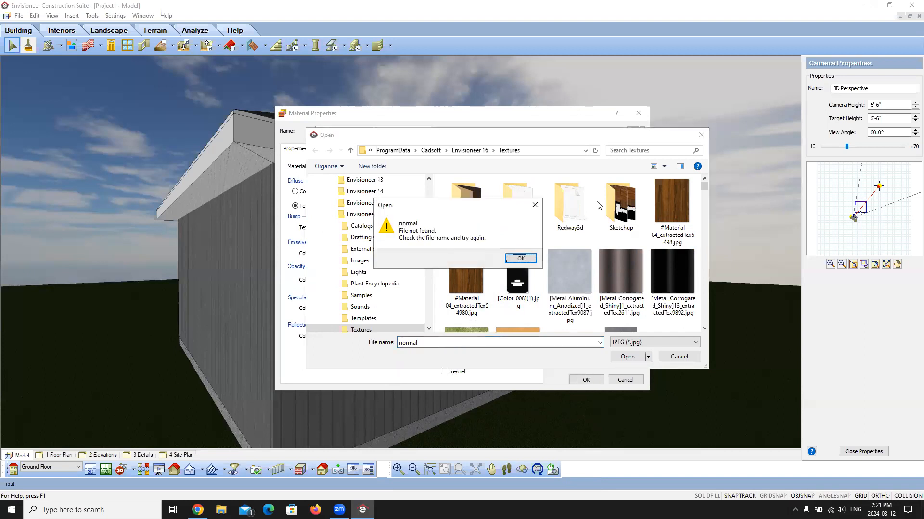
left_click(519, 259)
scroll(568, 290, "down", 3)
scroll(568, 289, "down", 1)
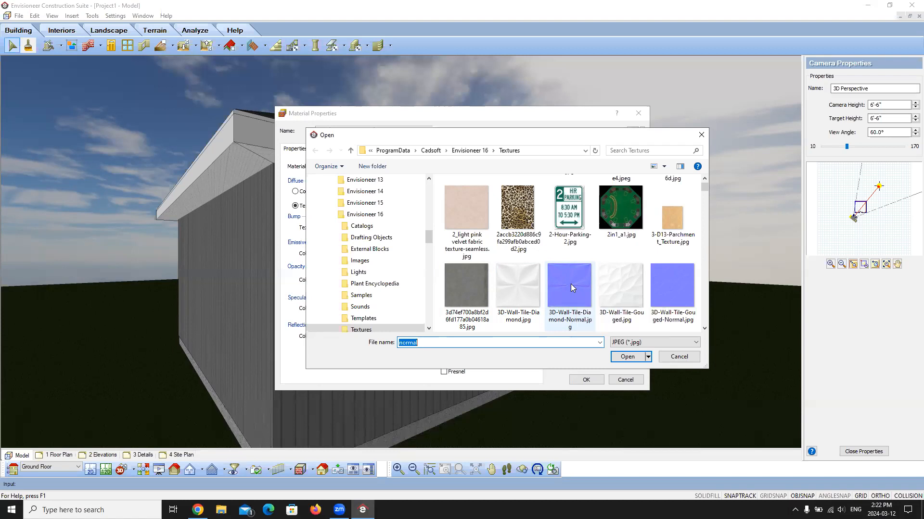
left_click(678, 356)
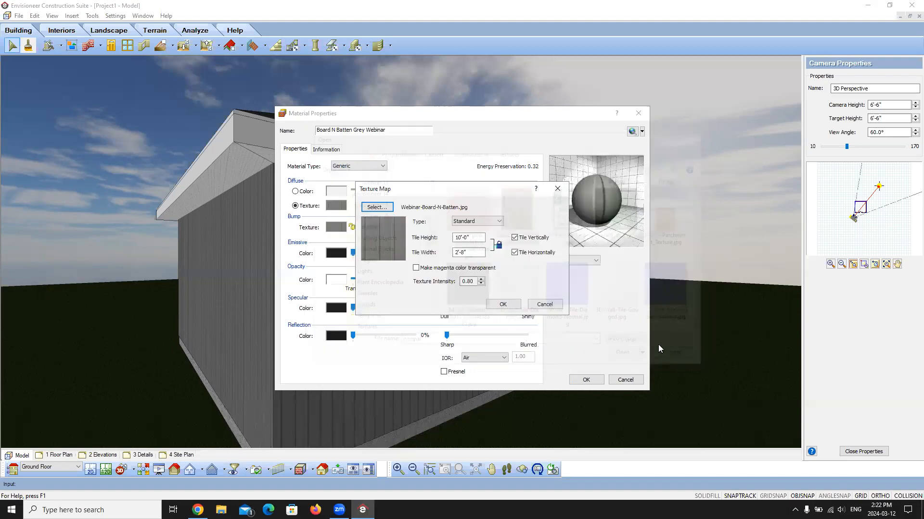
left_click(545, 304)
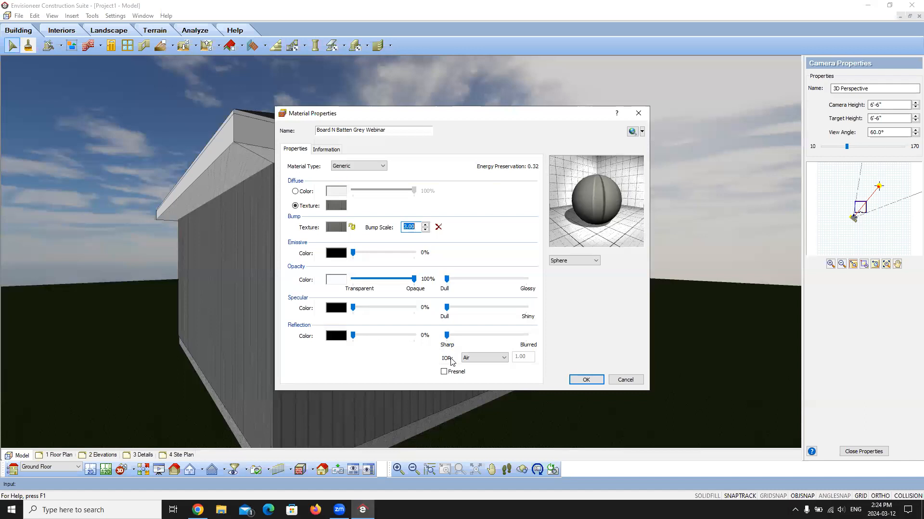
Step: Try the Water and Custom index of refraction options for the material's reflection and return it to Air
left_click(503, 358)
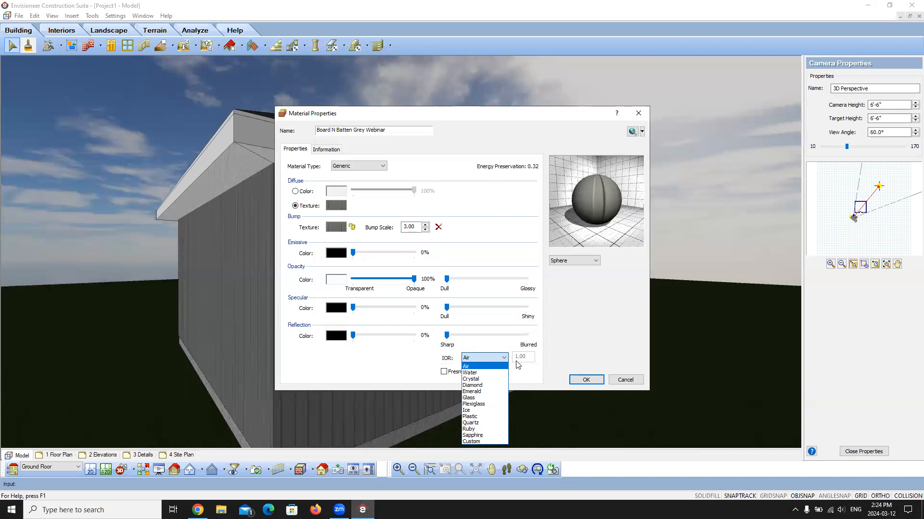
left_click(473, 374)
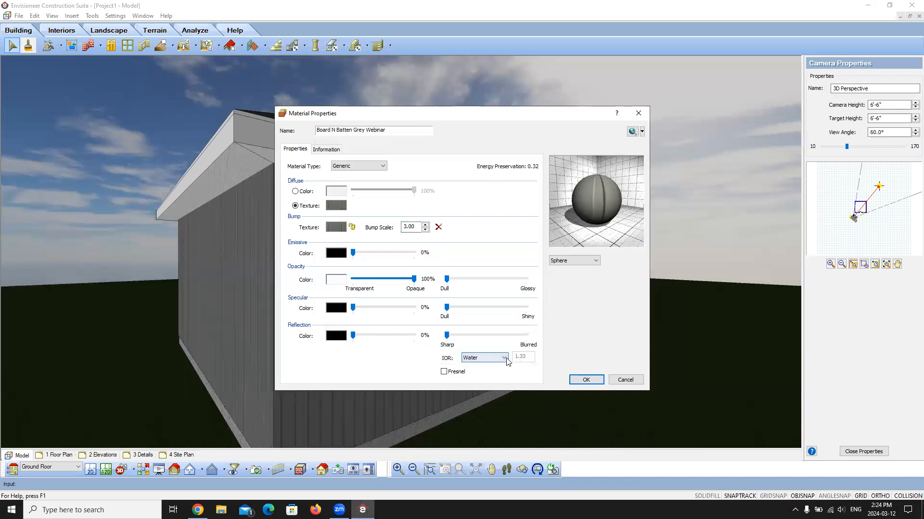
left_click(504, 359)
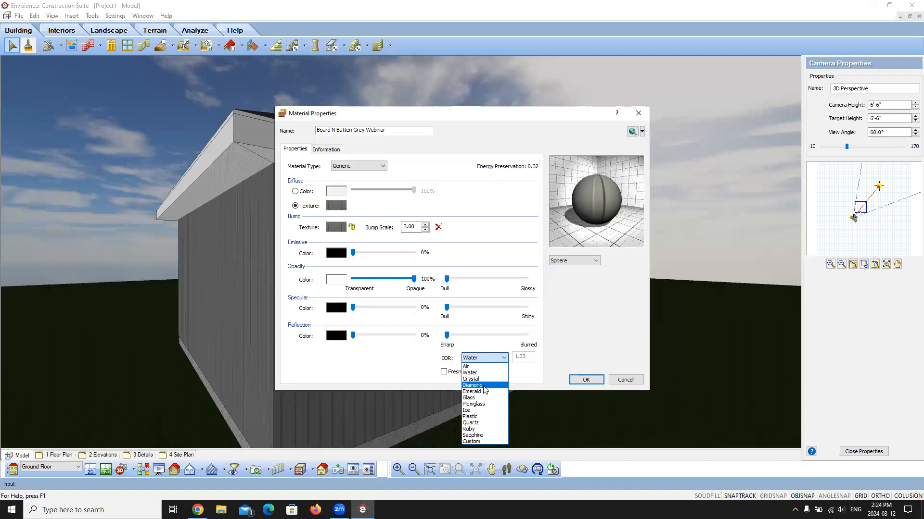
left_click(472, 441)
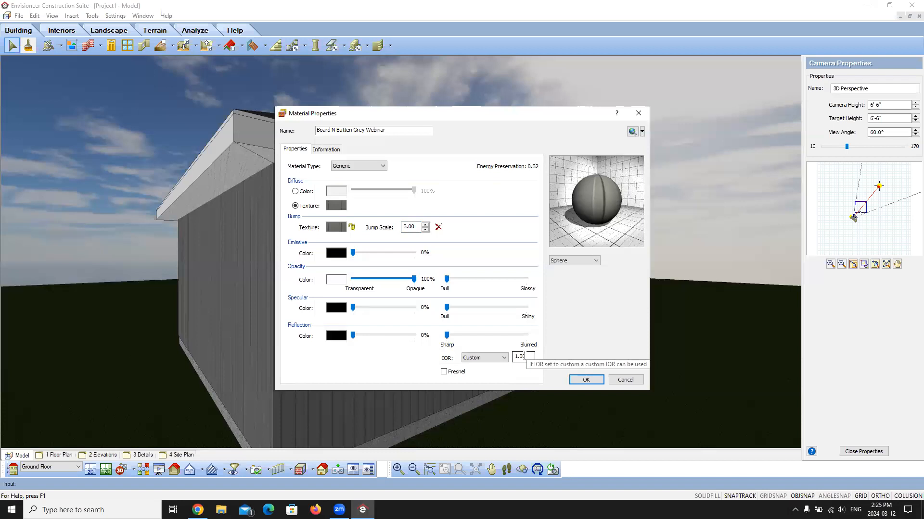
left_click(481, 357)
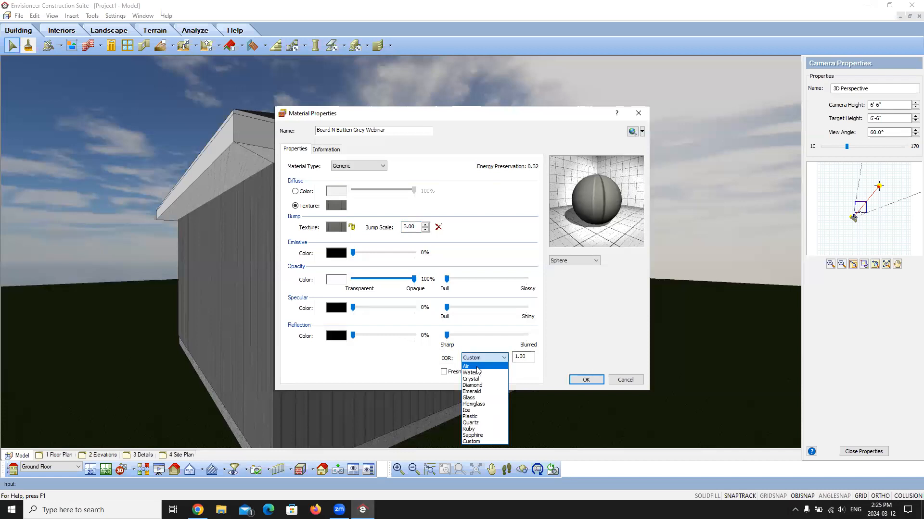
left_click(477, 367)
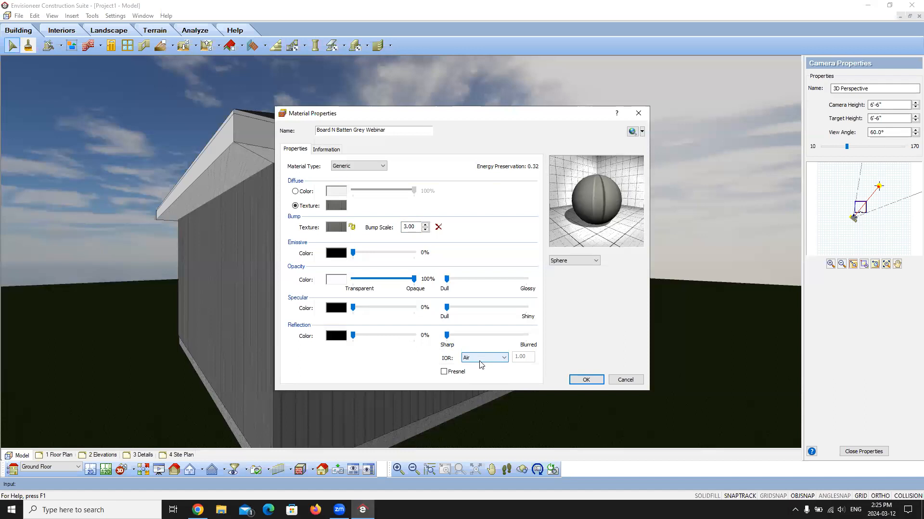
Step: Review the material's usage, assembly and manufacturer information, accept the material and close the material library
left_click(325, 150)
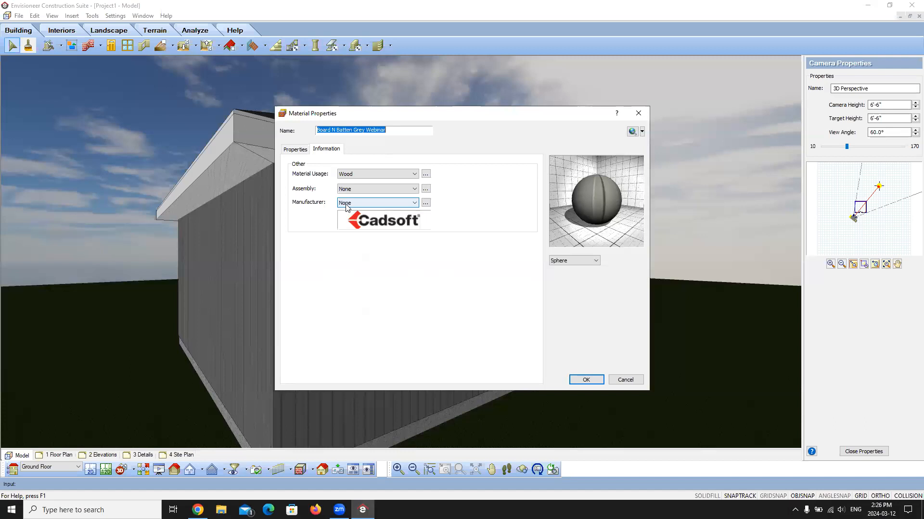
left_click(590, 378)
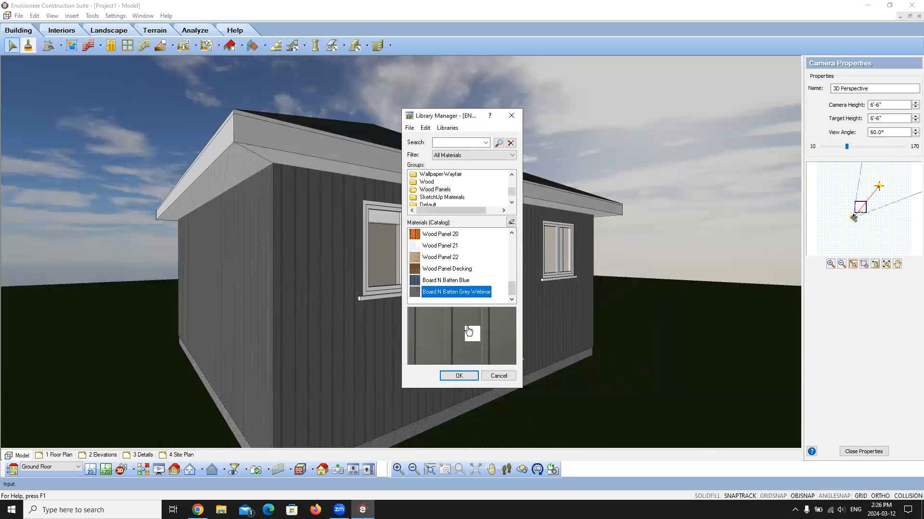
left_click(466, 378)
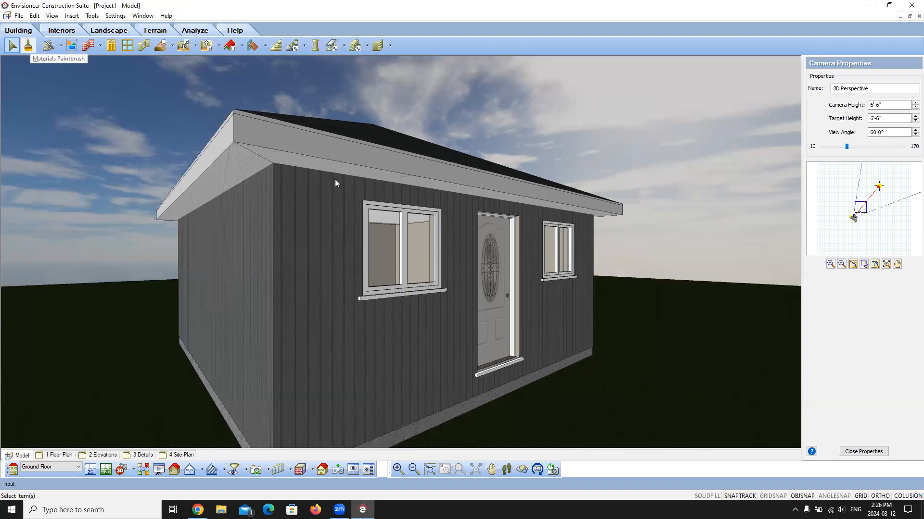
Step: Paint the house's exterior walls with Board N Batten Grey Webinar, applying it to all similar elements
left_click(28, 46)
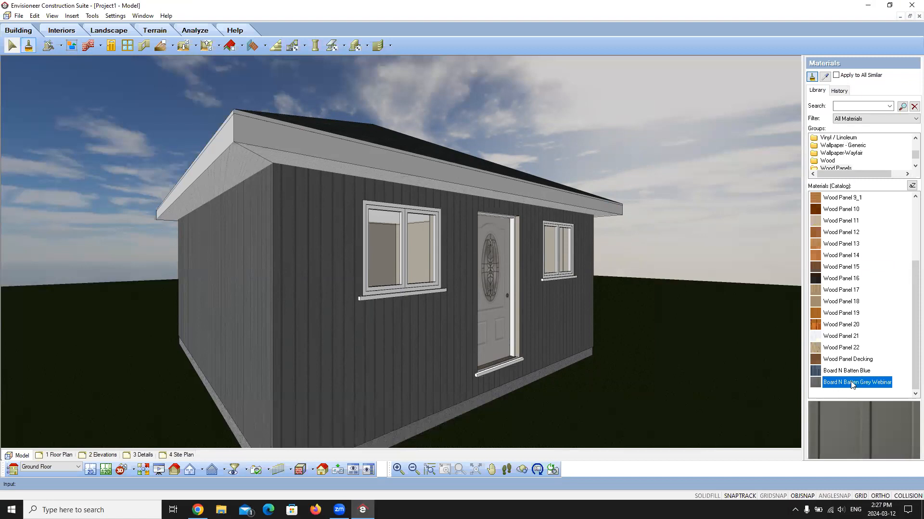
left_click(836, 75)
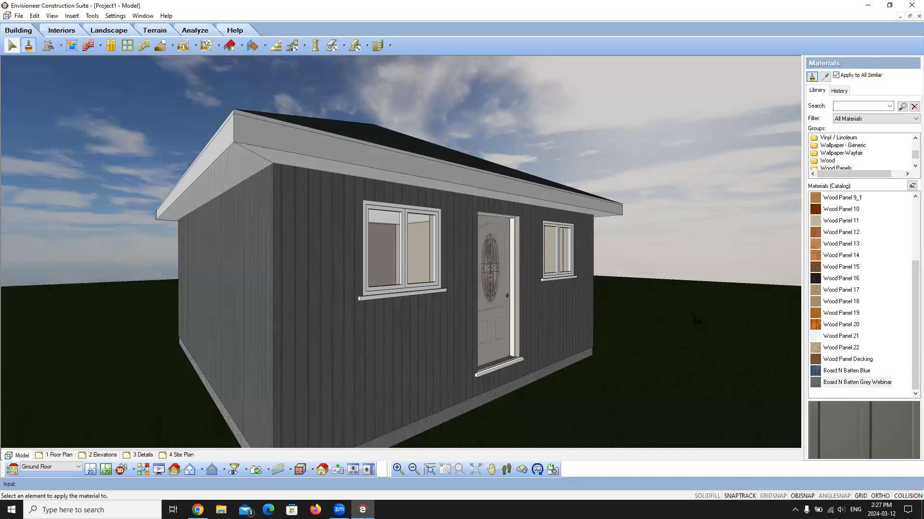
left_click(844, 382)
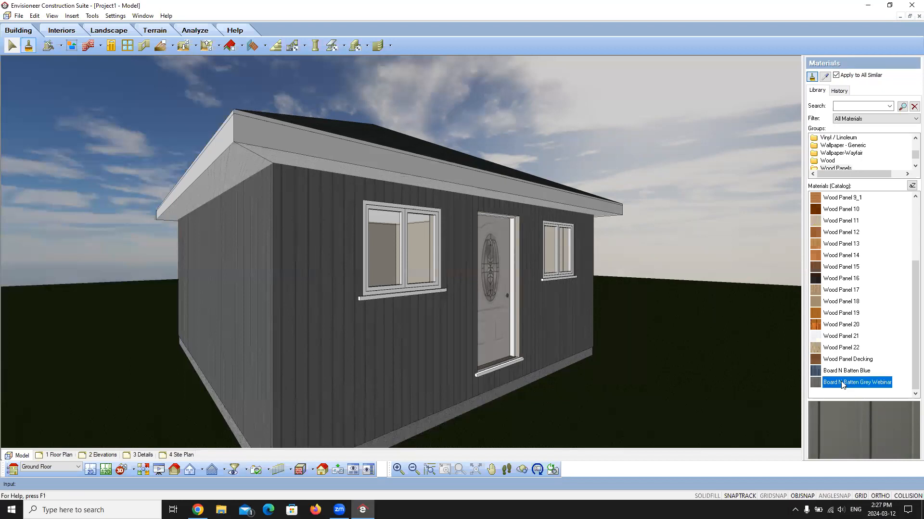
left_click(462, 346)
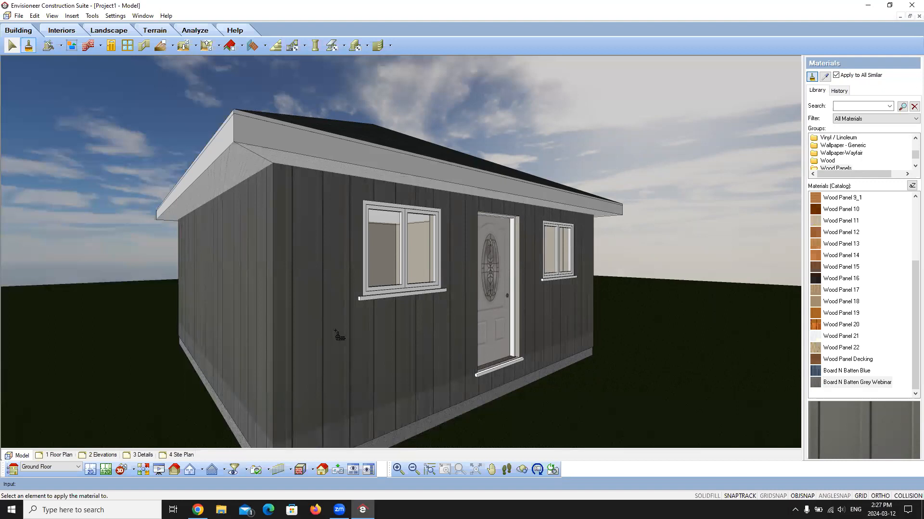
right_click(341, 386)
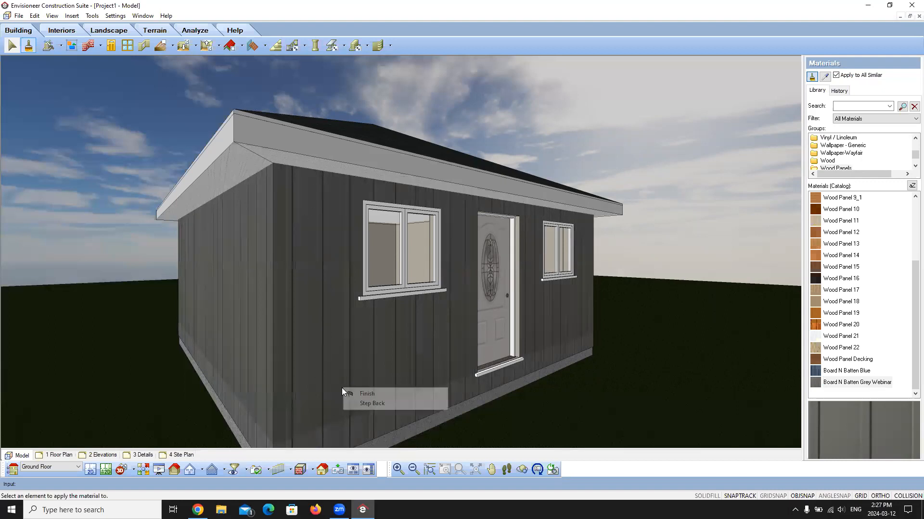
left_click(372, 393)
Step: Select the front wall and all similar walls and open their shared properties
left_click(491, 468)
left_click_drag(480, 418, 470, 350)
right_click(430, 317)
left_click(445, 322)
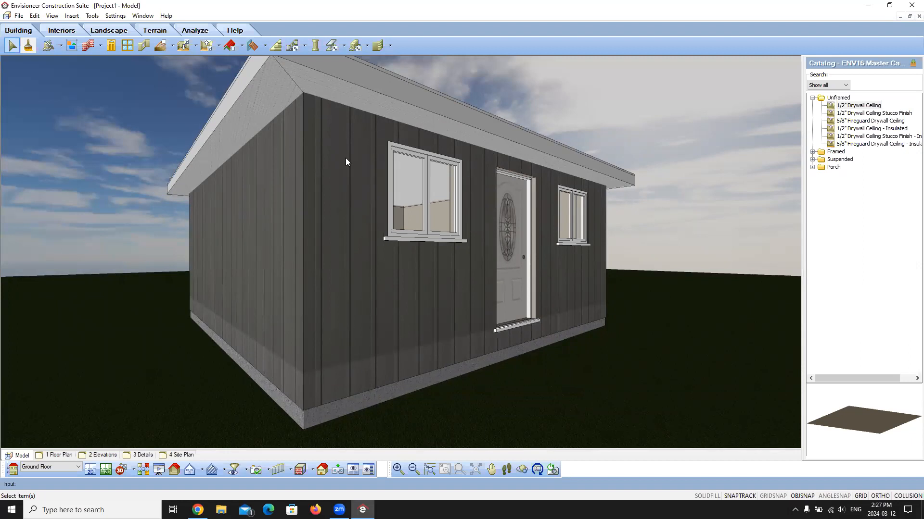
left_click(345, 256)
right_click(346, 257)
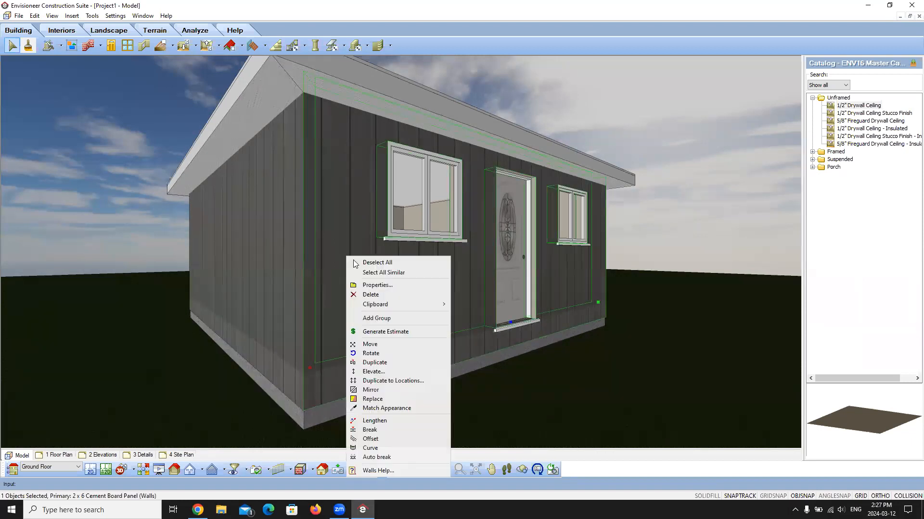
left_click(371, 273)
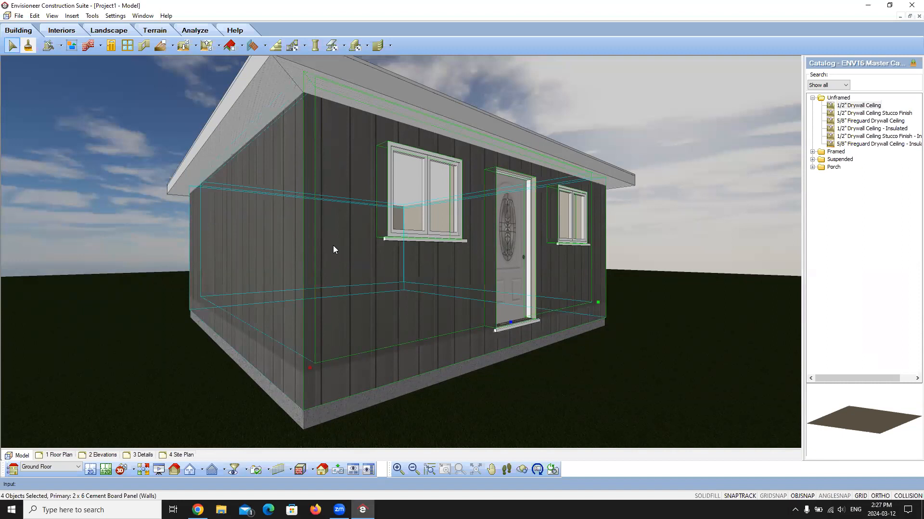
right_click(333, 249)
left_click(363, 266)
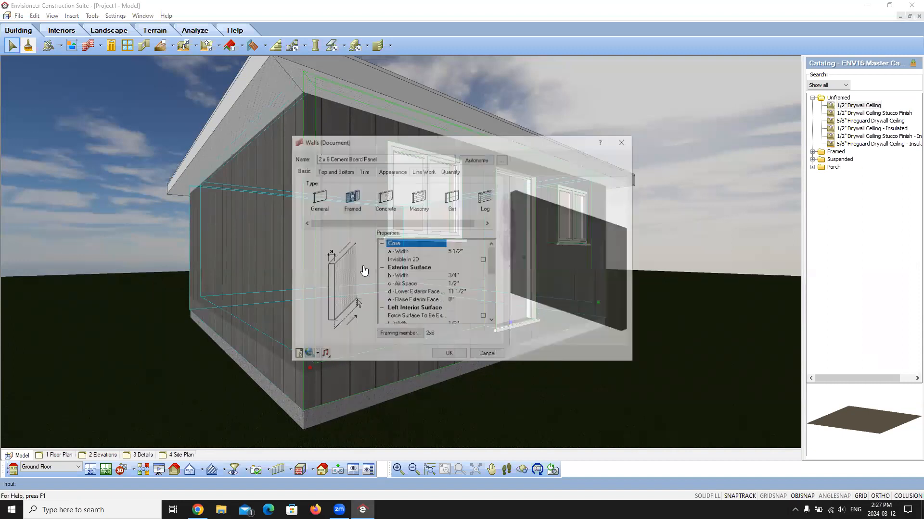
Step: Nudge the material mapping of the walls' exterior surface downward, accept the wall changes and deselect the walls
left_click(398, 171)
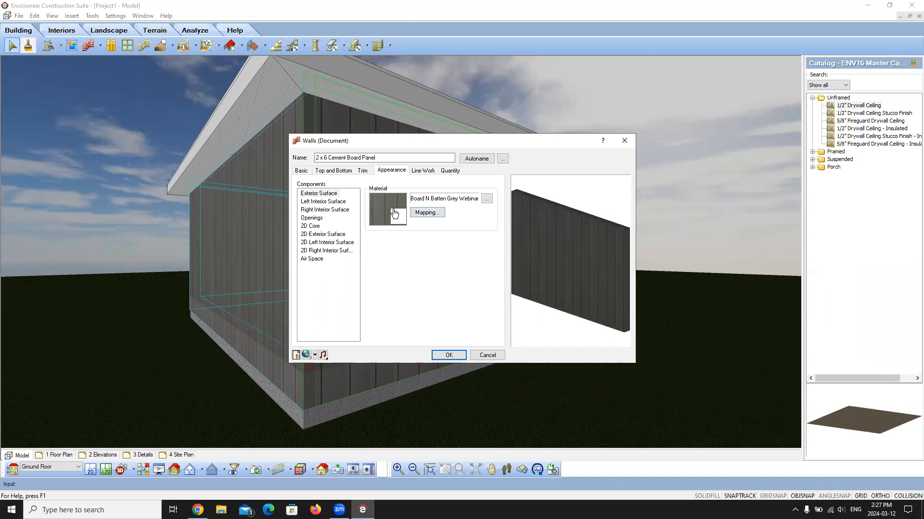
left_click(427, 214)
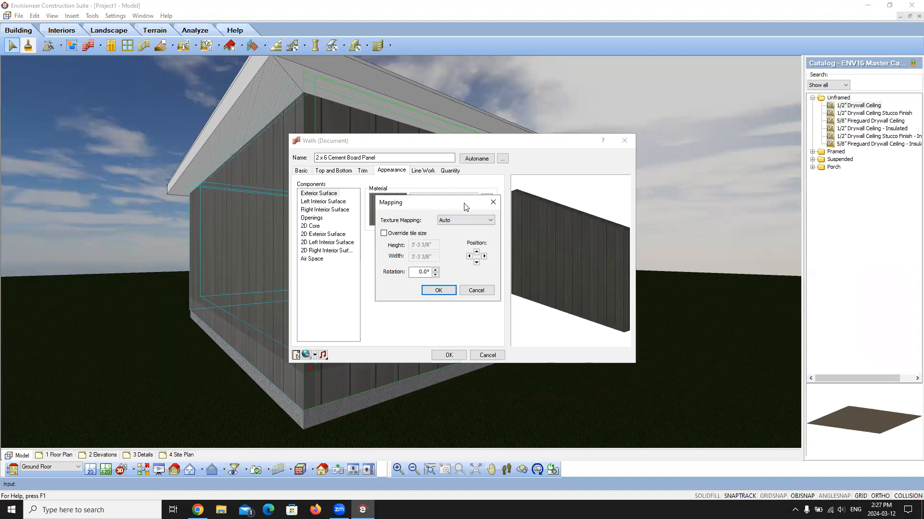
left_click(476, 262)
left_click(476, 264)
left_click(438, 290)
left_click(448, 356)
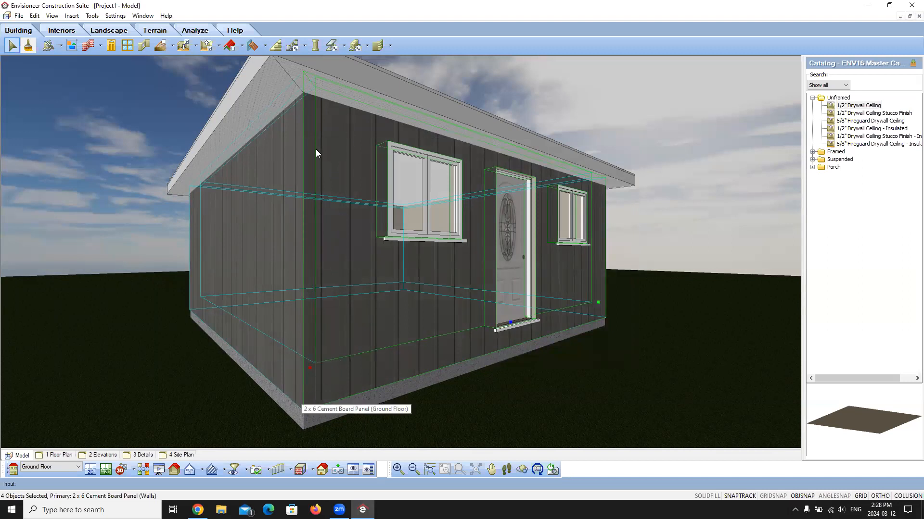
left_click(675, 255)
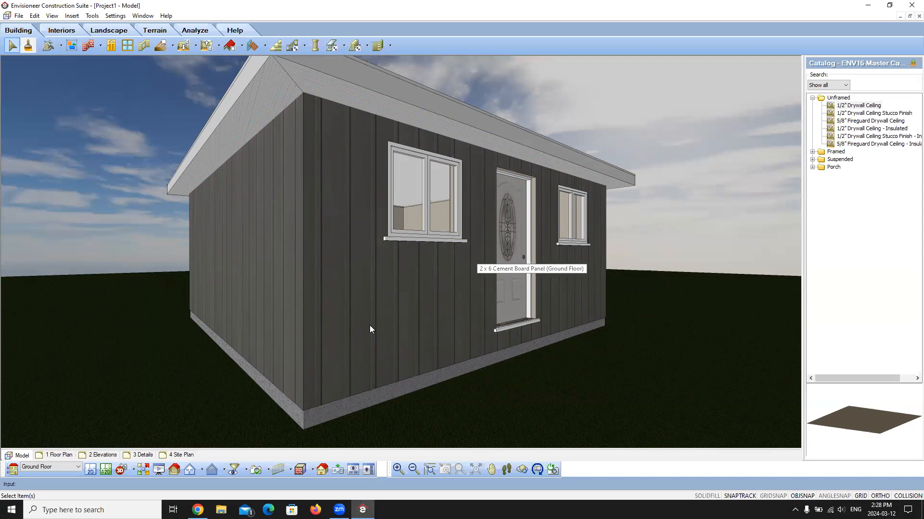
Step: Render the whole house from the 3D Perspective camera in 3D RealView and close it without saving the image
left_click(506, 469)
left_click_drag(510, 272, 537, 332)
left_click(491, 469)
right_click(663, 270)
left_click(692, 276)
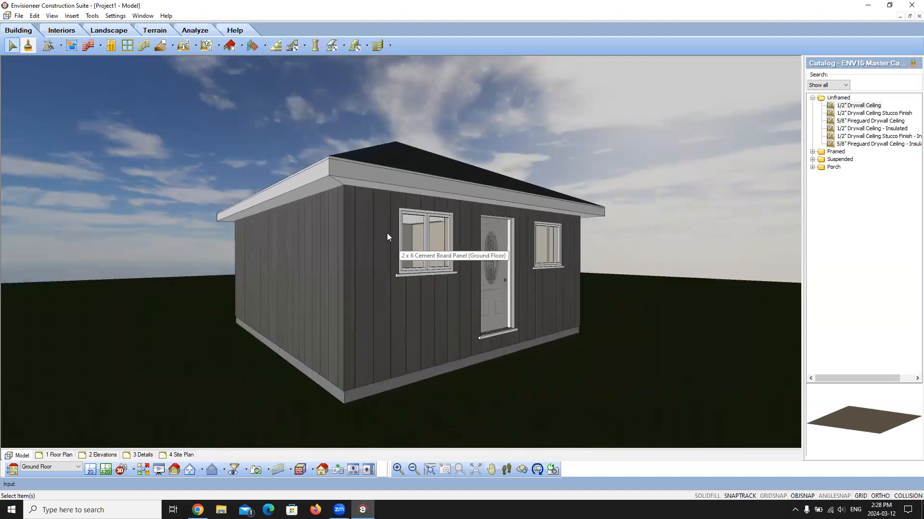
left_click(55, 16)
left_click(94, 198)
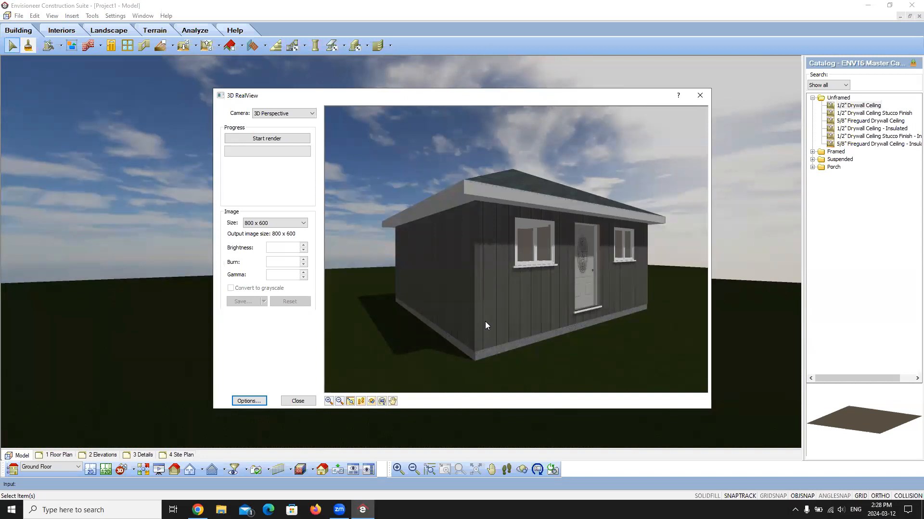
left_click(266, 140)
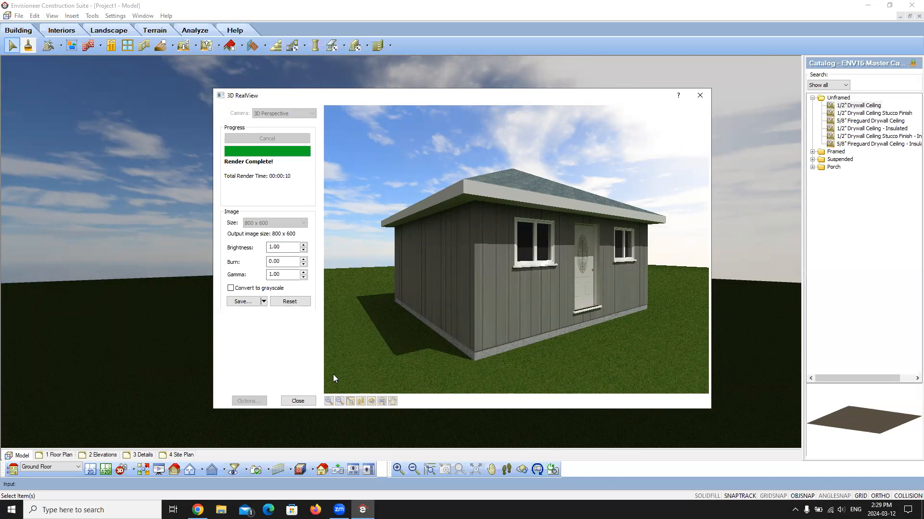
left_click(303, 402)
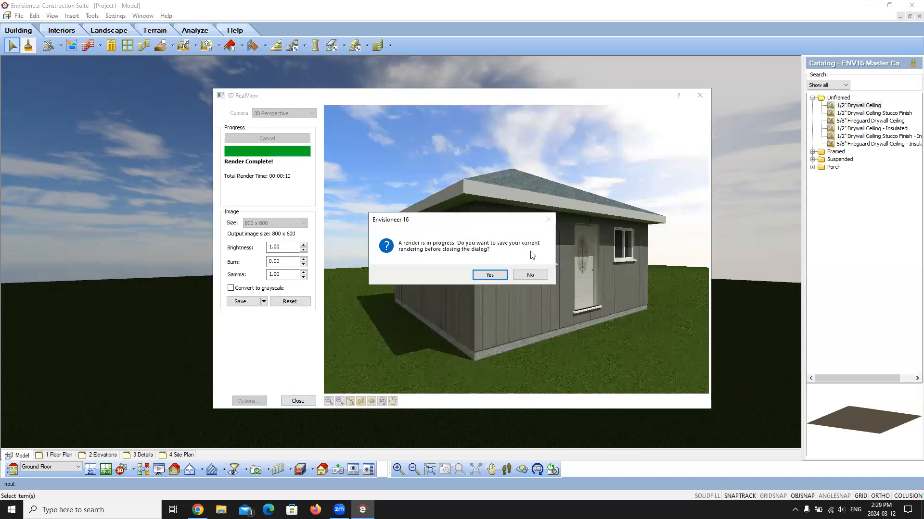
left_click(530, 276)
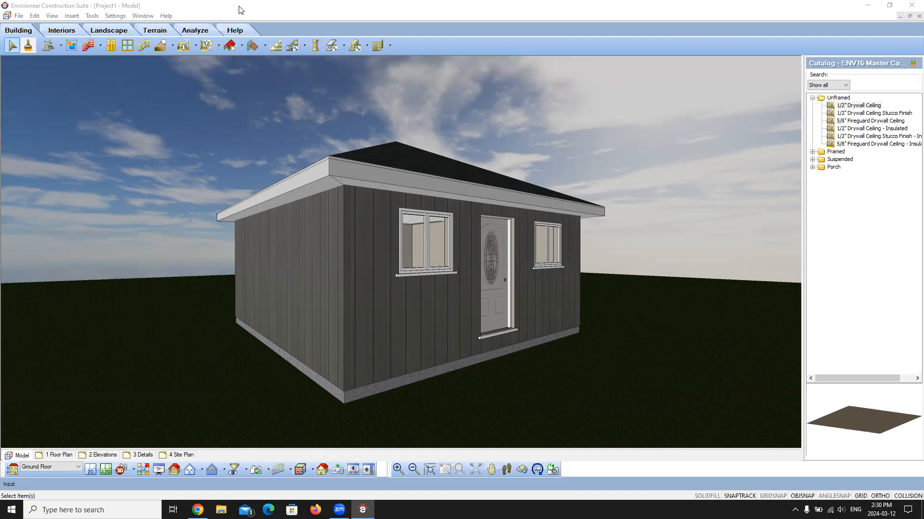
Step: Select all similar exterior walls and open their exterior surface material, Board N Batten Grey Webinar, for editing
left_click(241, 10)
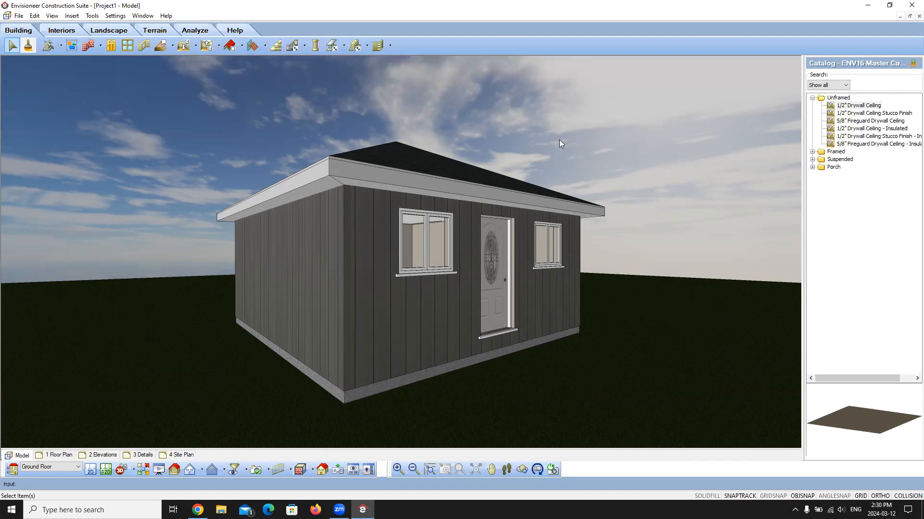
right_click(385, 310)
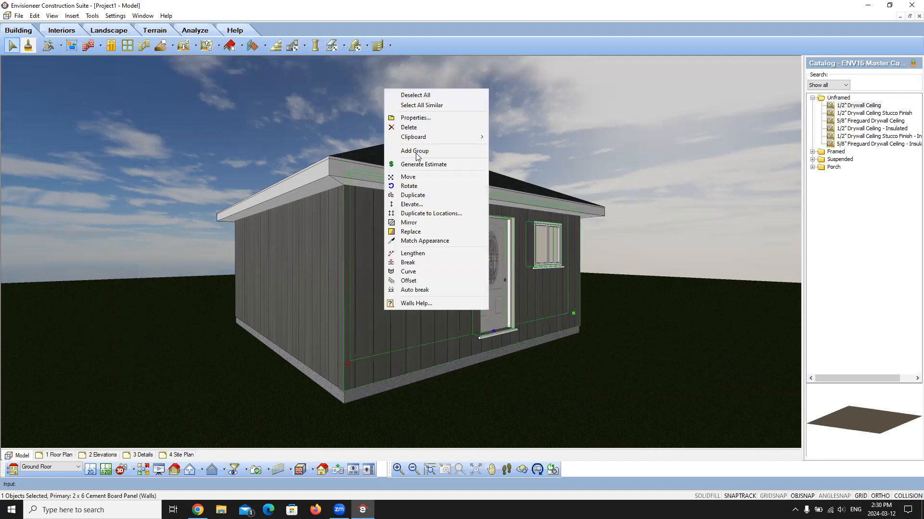
left_click(430, 106)
right_click(372, 311)
left_click(403, 331)
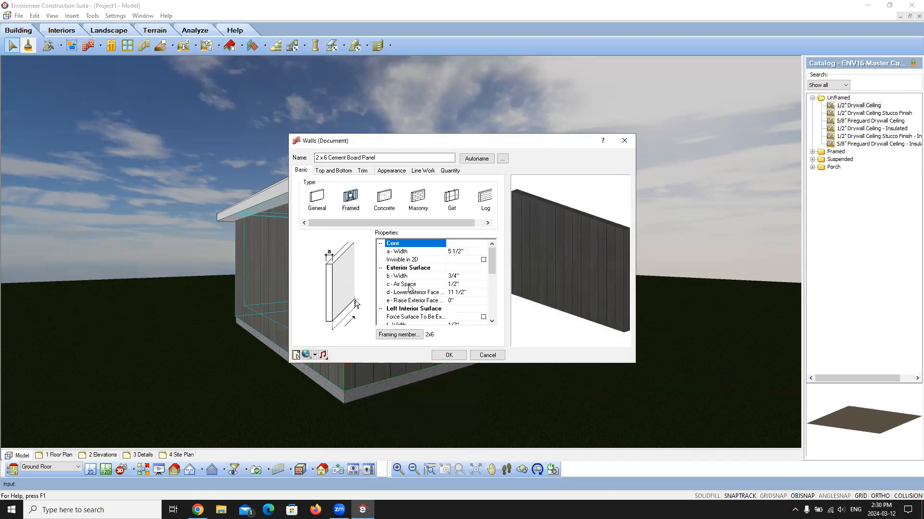
left_click(389, 171)
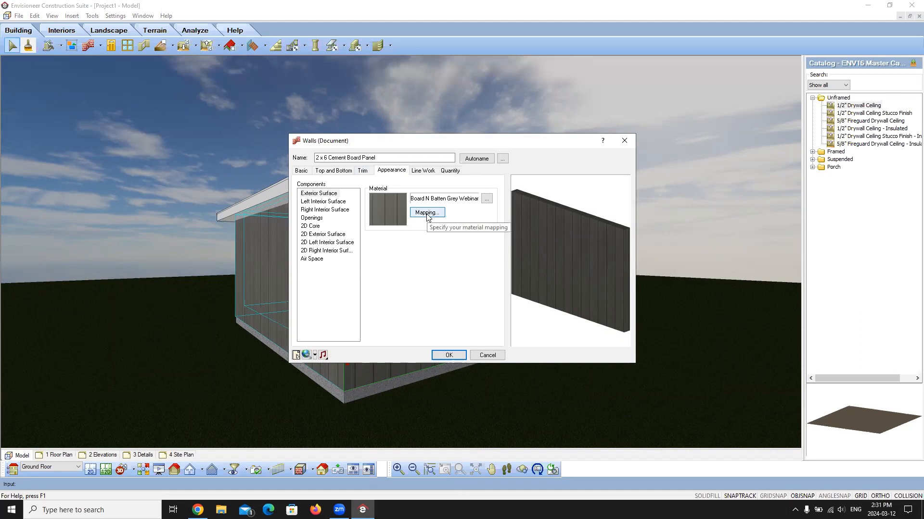
left_click(390, 206)
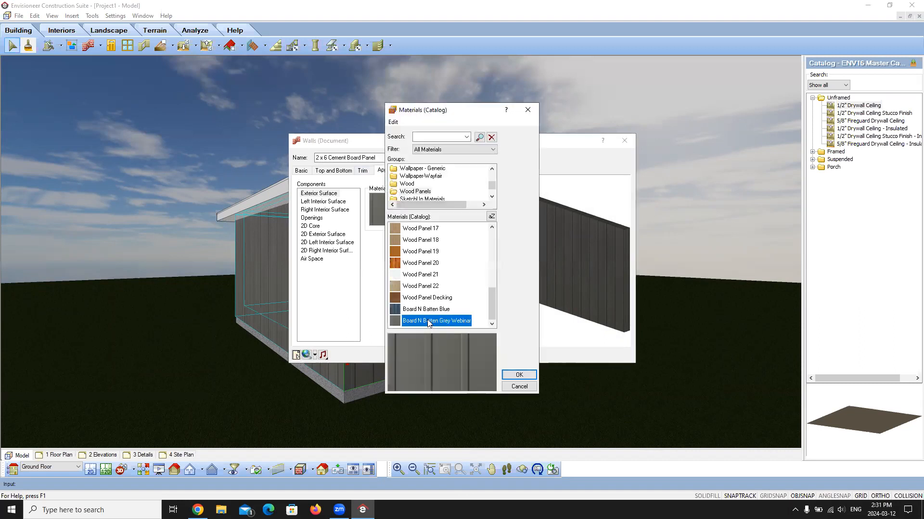
double_click(427, 321)
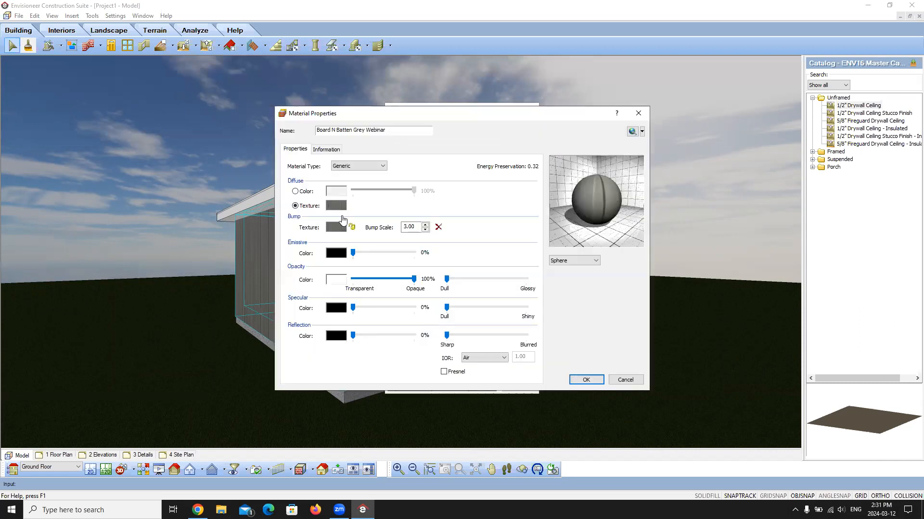
Step: Change the tile width of the material's diffuse texture and accept the texture map
left_click(340, 206)
left_click(472, 253)
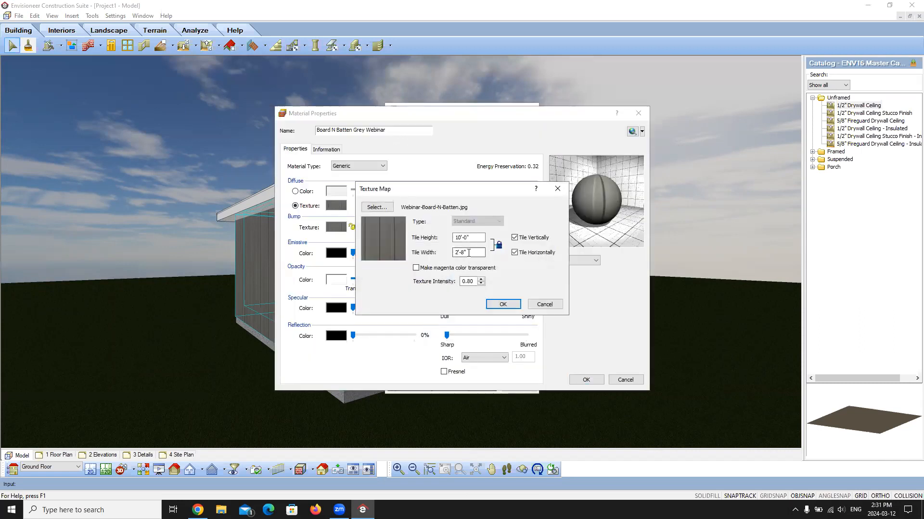
key("BackSpace")
key("BackSpace")
type("8\"")
key("BackSpace")
key("BackSpace")
key("BackSpace")
left_click(499, 301)
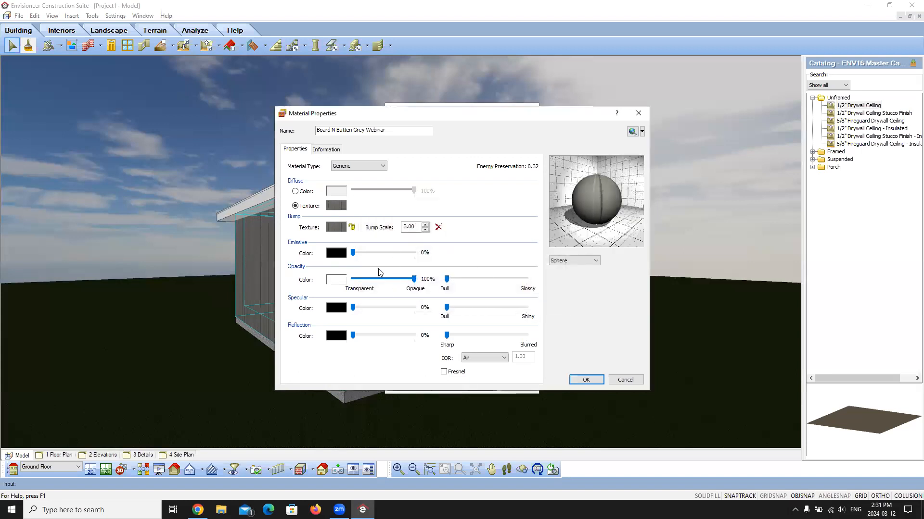
Step: Set the tile width of the material's bump texture to 2' and accept the texture map
left_click(333, 226)
left_click(468, 253)
key("BackSpace")
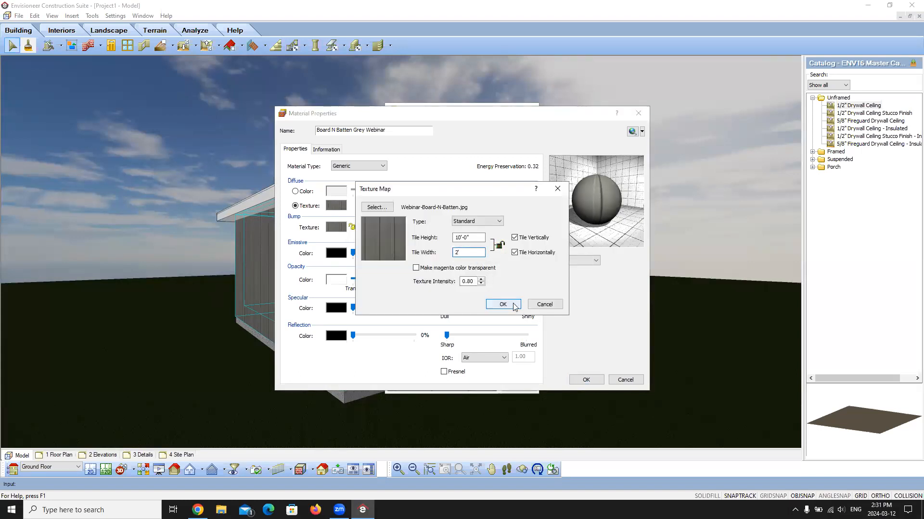
left_click(502, 304)
Step: Accept the edited material, its selection for the exterior surface and the wall changes, and inspect the siding on the house up close and from farther away
left_click(587, 380)
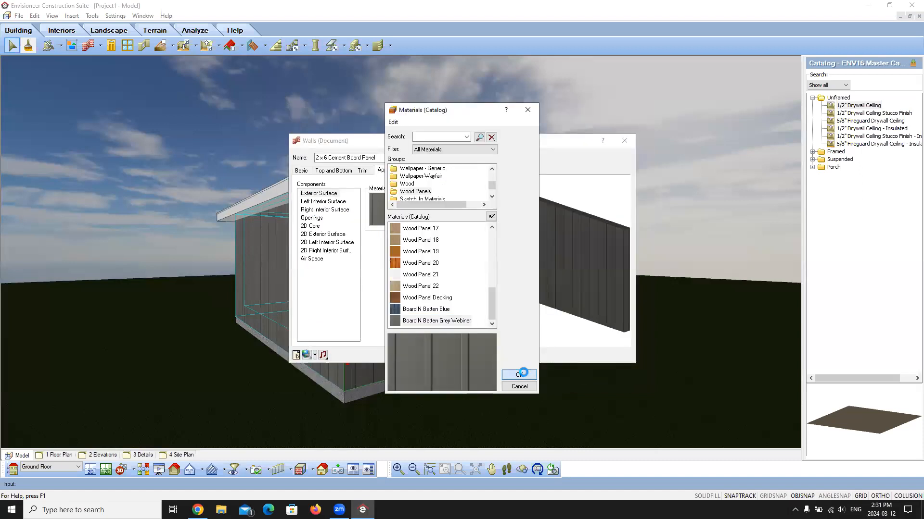
left_click(516, 376)
left_click(446, 355)
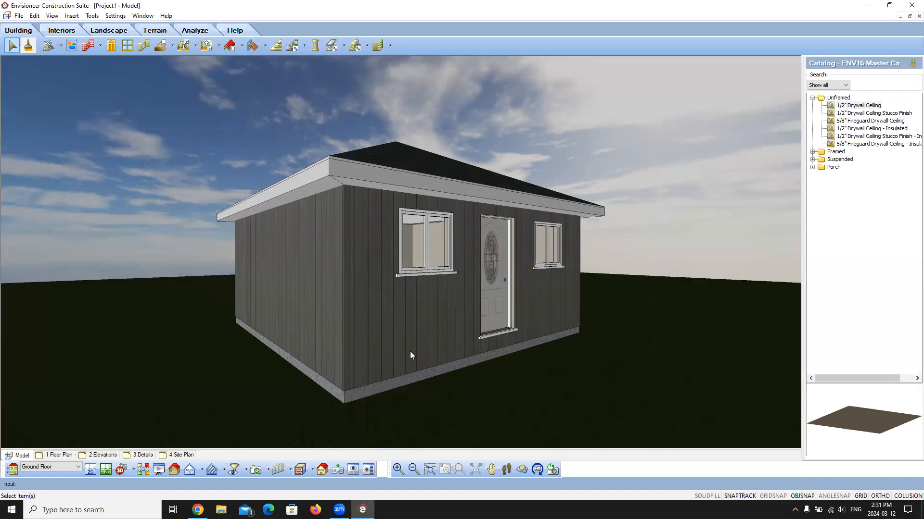
scroll(411, 355, "up", 5)
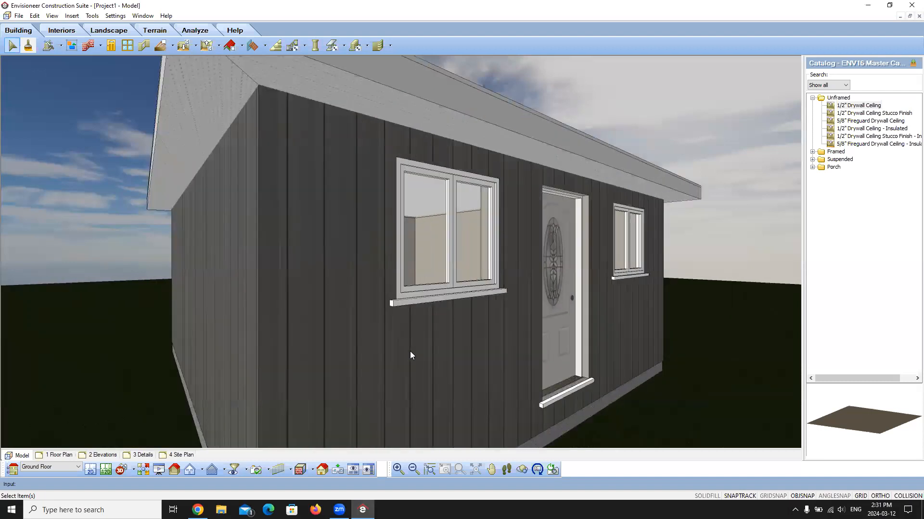
scroll(410, 352, "down", 3)
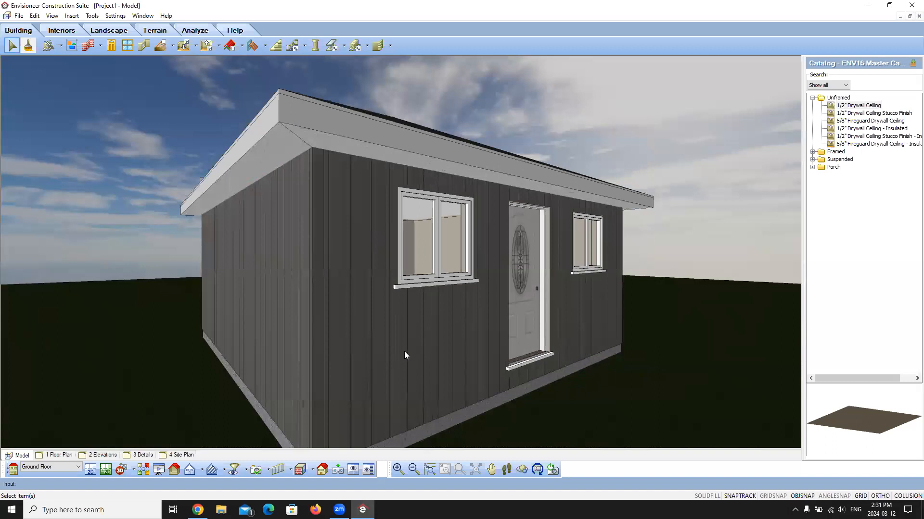
scroll(404, 355, "down", 1)
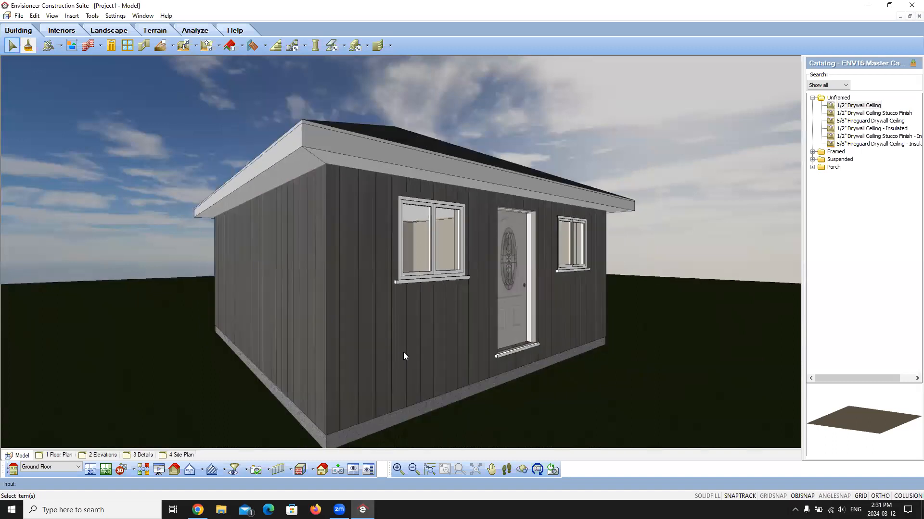
scroll(404, 356, "down", 1)
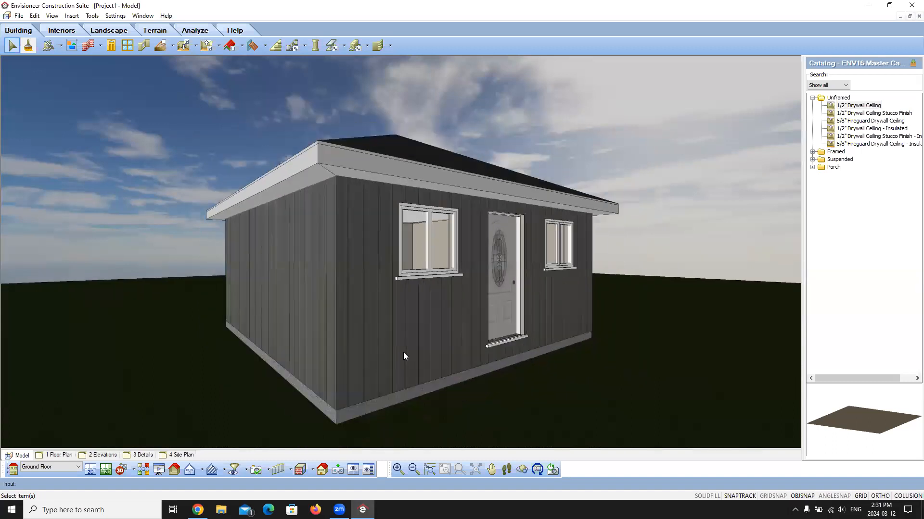